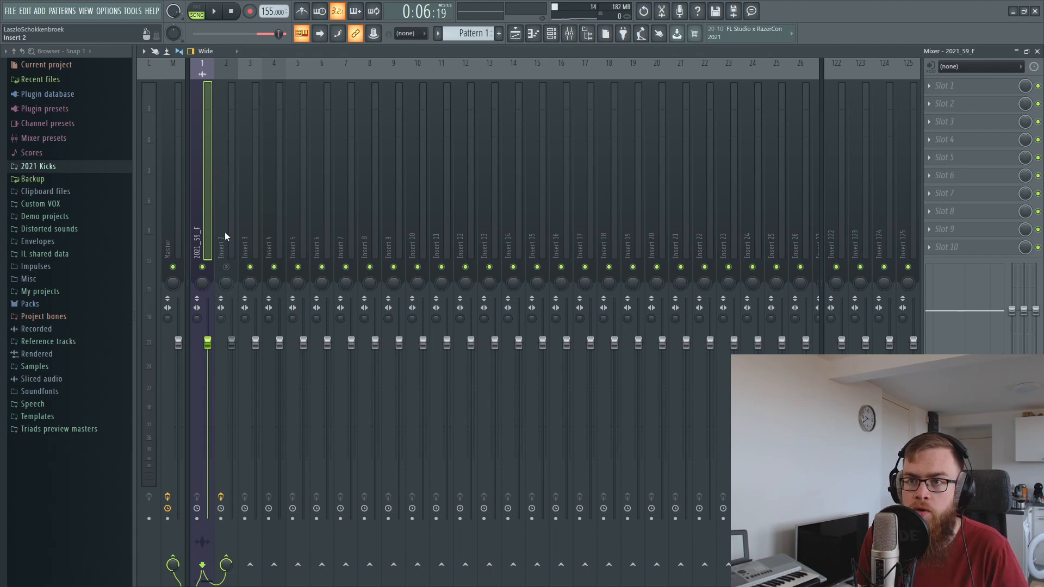
# - Review the kick track and the Insert 2 effect chain in the mixer, and play back the kick clip in the playlist
pyautogui.click(216, 218)
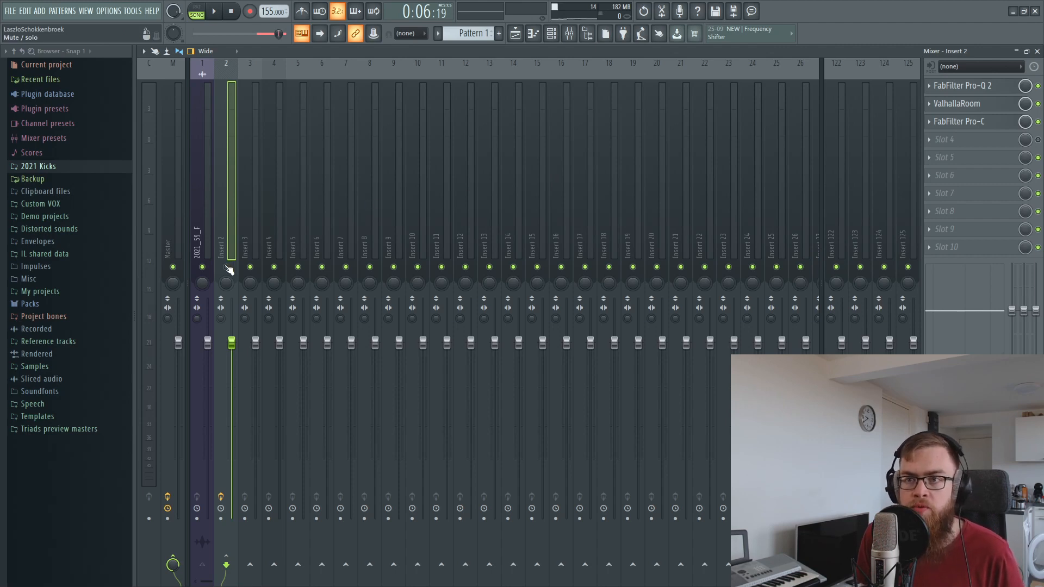
pyautogui.click(194, 184)
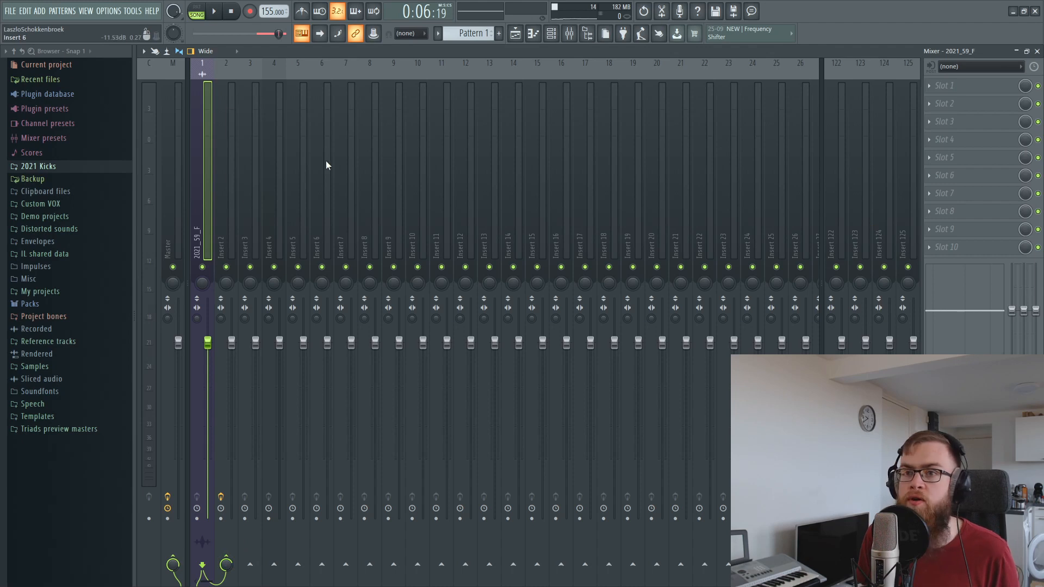
pyautogui.click(218, 204)
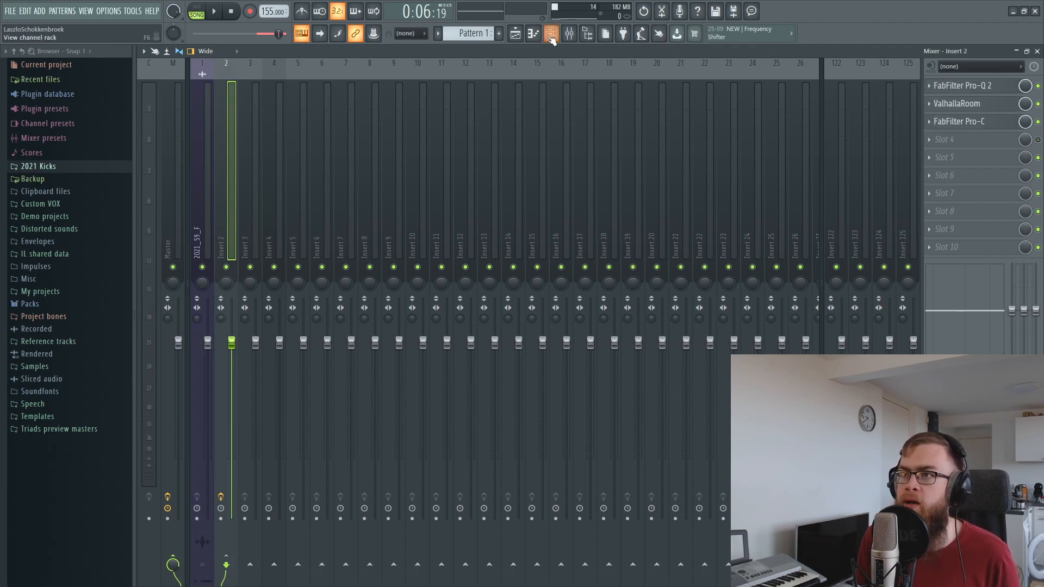
pyautogui.click(515, 33)
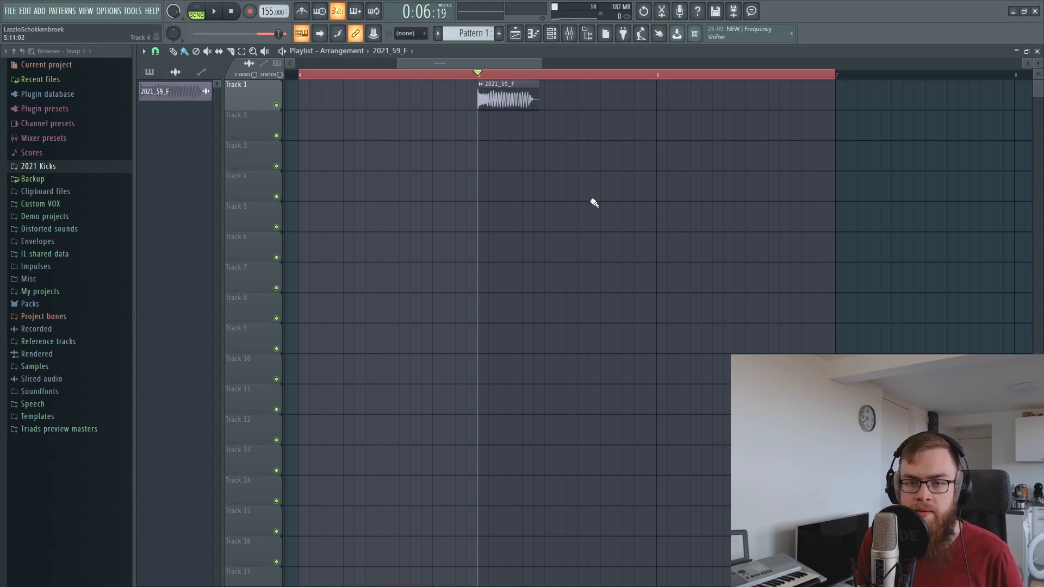
pyautogui.press('space')
pyautogui.press('space')
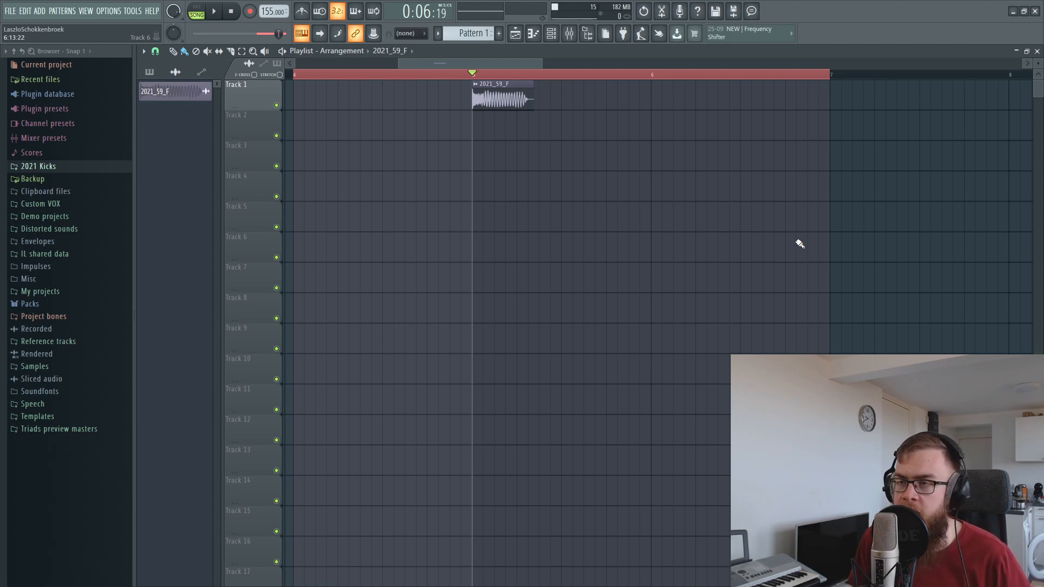
# - Add Fruity Limiter to slot 4 of Insert 2, in compressor mode with sidechain input 1
pyautogui.click(577, 38)
pyautogui.click(968, 141)
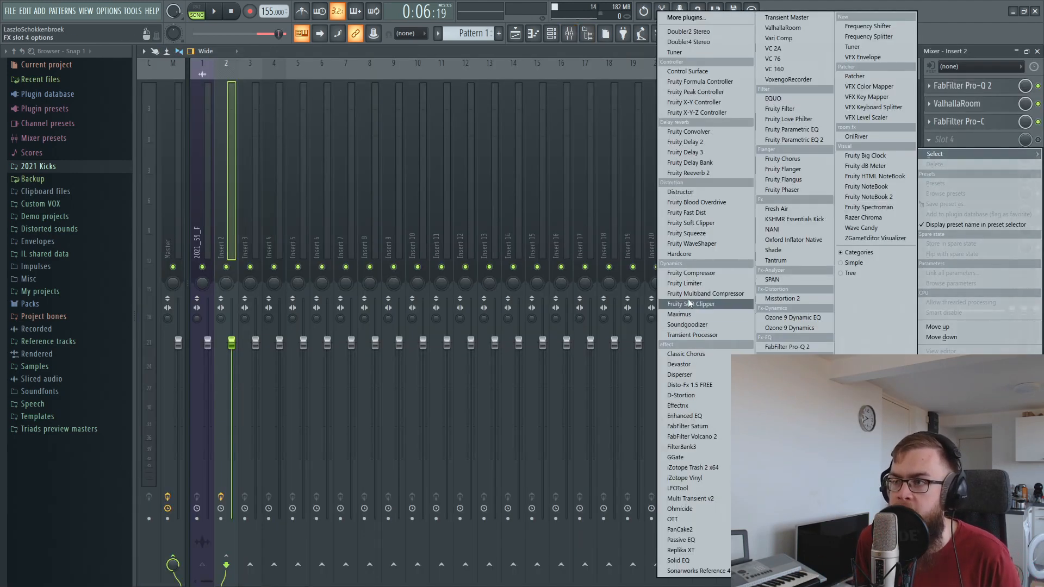
pyautogui.click(686, 284)
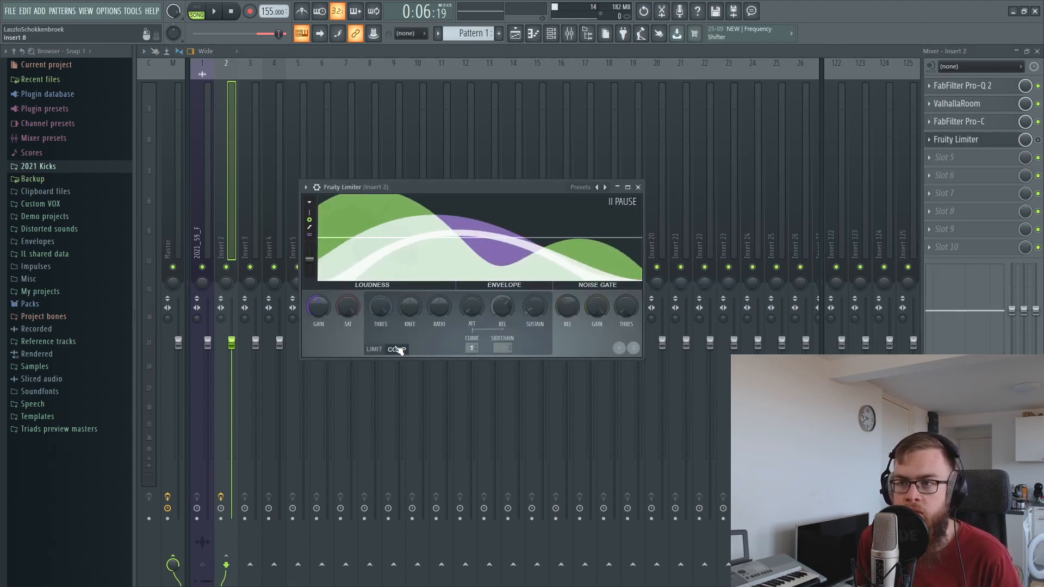
pyautogui.click(398, 349)
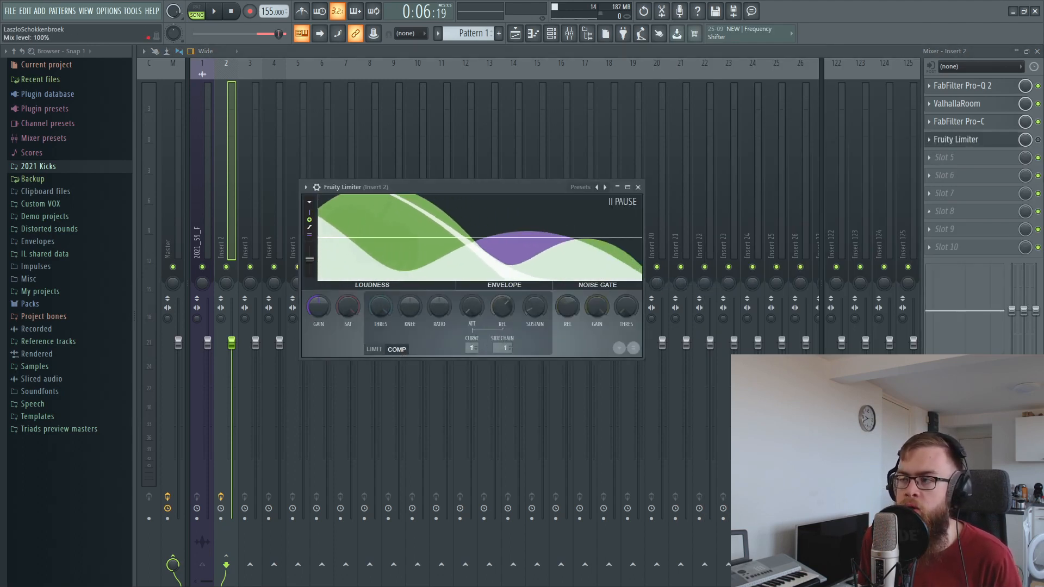
pyautogui.click(1037, 141)
pyautogui.click(1006, 143)
pyautogui.click(1005, 143)
# - Lower the Fruity Limiter's compressor threshold, raise its knee, and play the kick to audition the ducking
pyautogui.moveTo(379, 308); pyautogui.dragTo(379, 372)
pyautogui.moveTo(409, 306); pyautogui.dragTo(409, 271)
pyautogui.moveTo(379, 310); pyautogui.dragTo(379, 314)
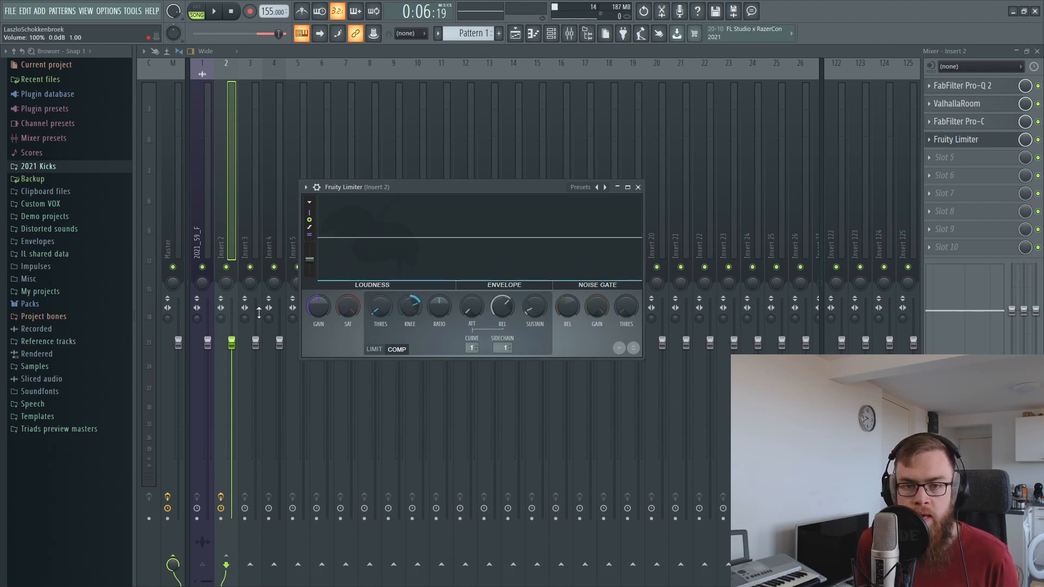
pyautogui.moveTo(390, 190); pyautogui.dragTo(390, 197)
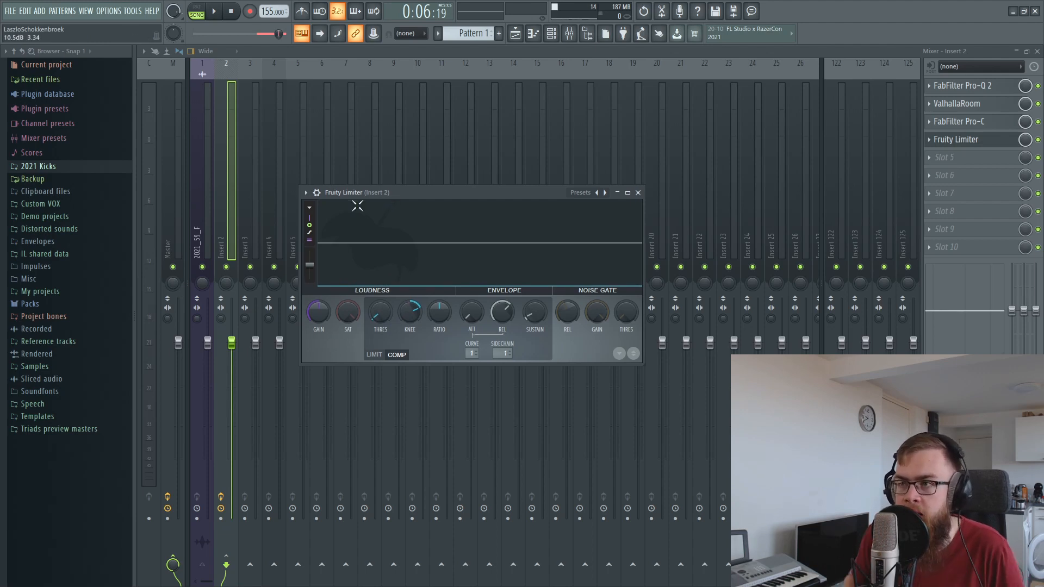
pyautogui.press('space')
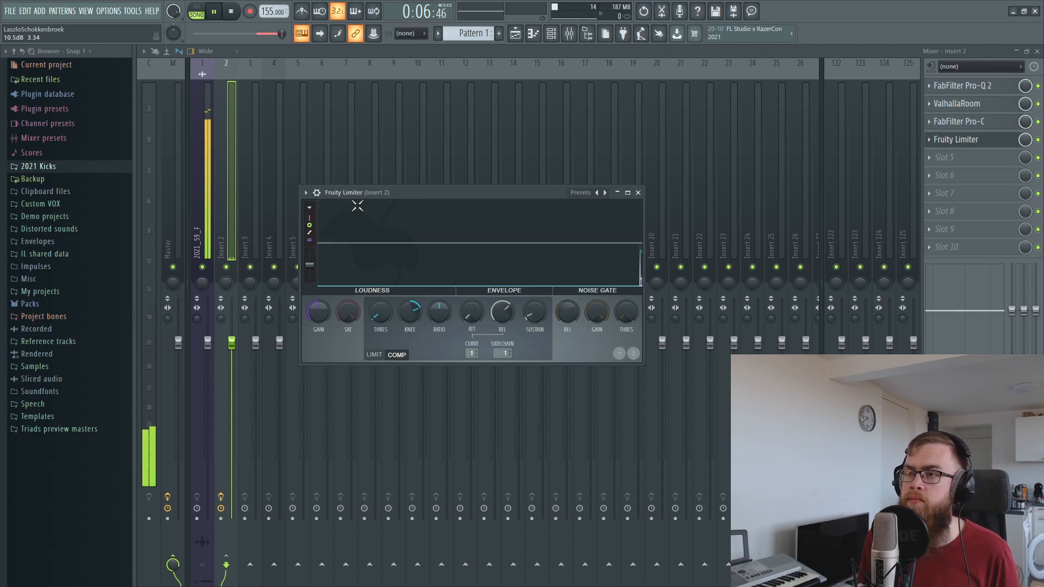
pyautogui.press('space')
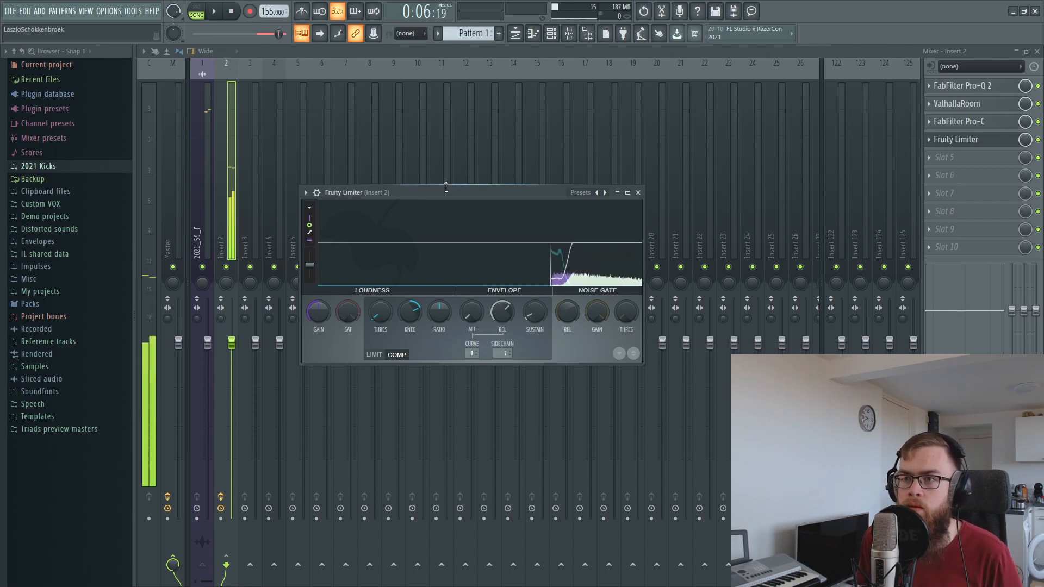
pyautogui.moveTo(445, 189); pyautogui.dragTo(481, 218)
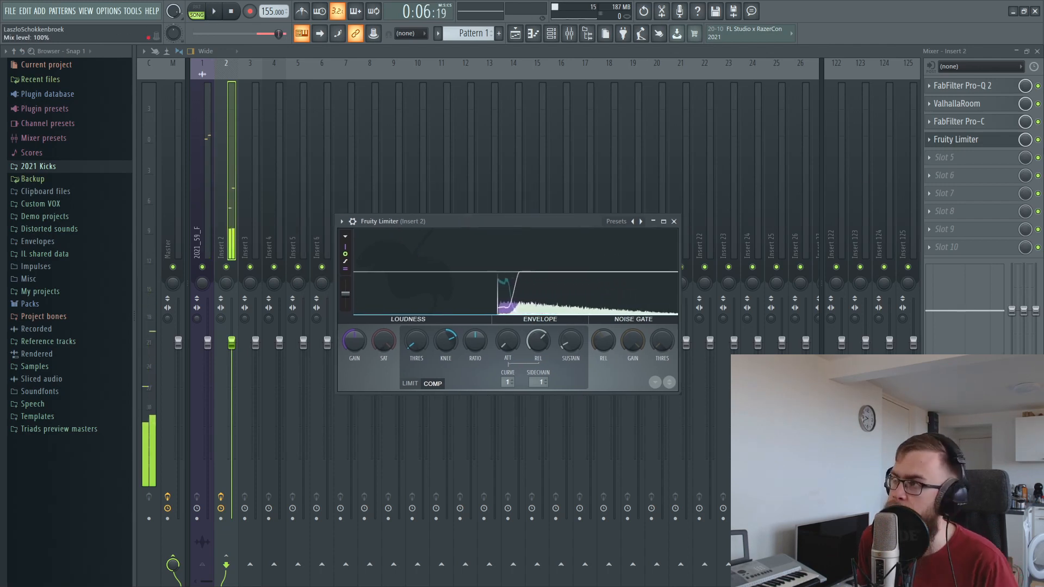
# - Bypass FabFilter Pro-Q 2 on Insert 2 and audition the kick with its reverb
pyautogui.click(1002, 87)
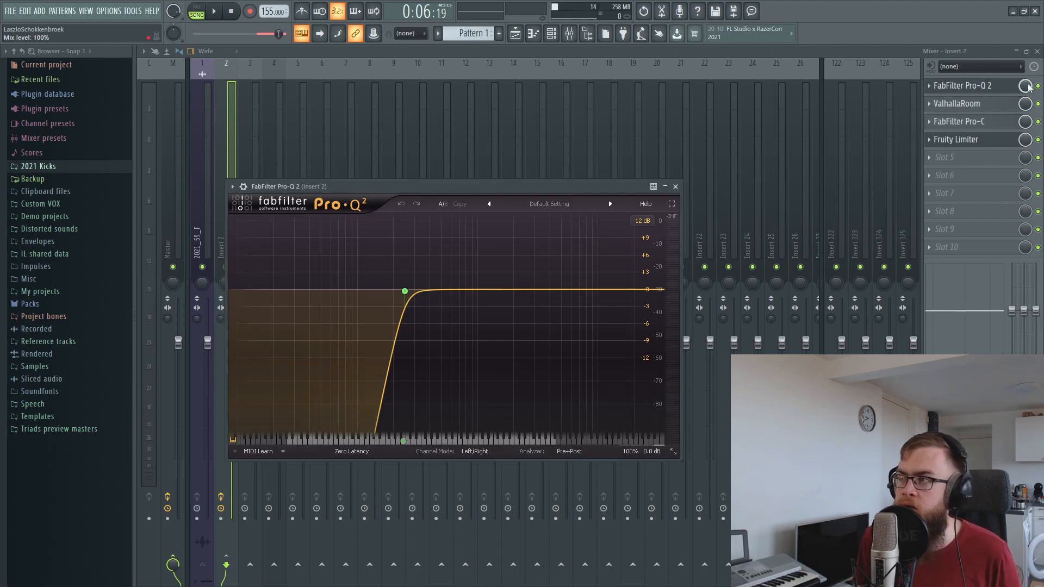
pyautogui.press('F12')
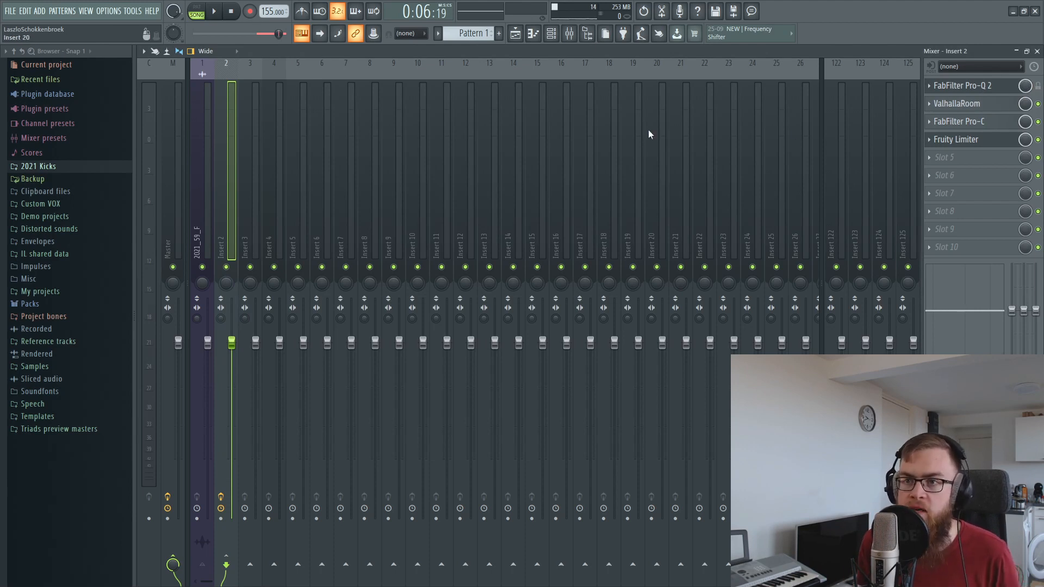
pyautogui.press('space')
pyautogui.press('space')
# - Readjust the knee of the Fruity Limiter on Insert 2 and set its compressor release time to about 87 ms
pyautogui.click(952, 140)
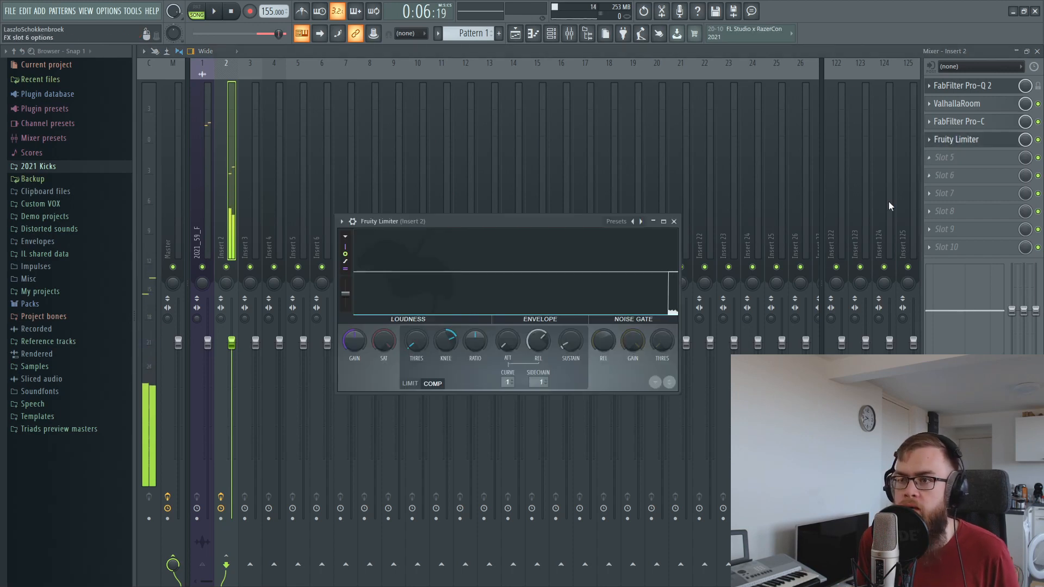
pyautogui.moveTo(446, 340); pyautogui.dragTo(446, 352)
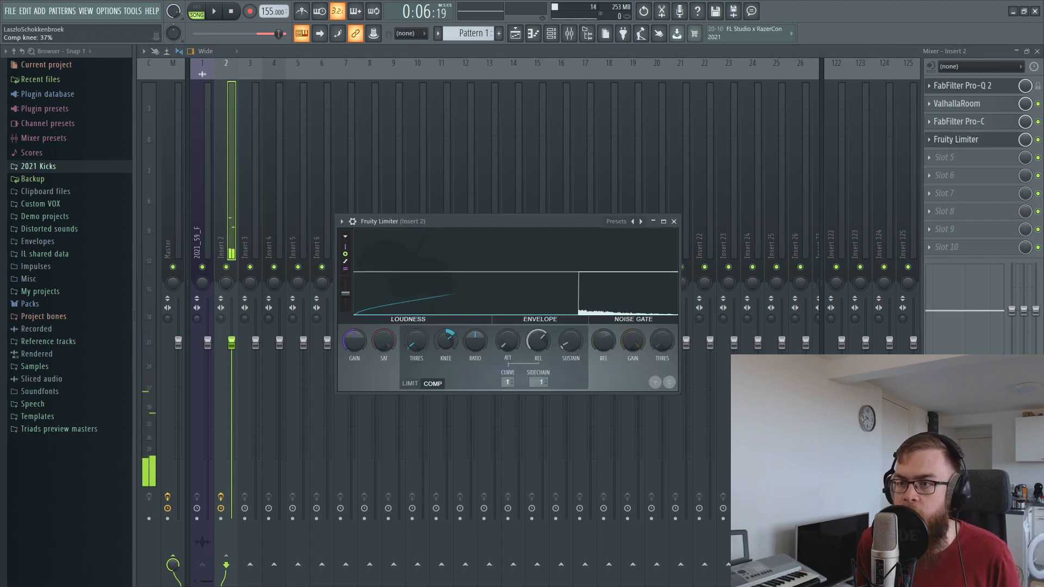
pyautogui.moveTo(544, 343); pyautogui.dragTo(543, 346)
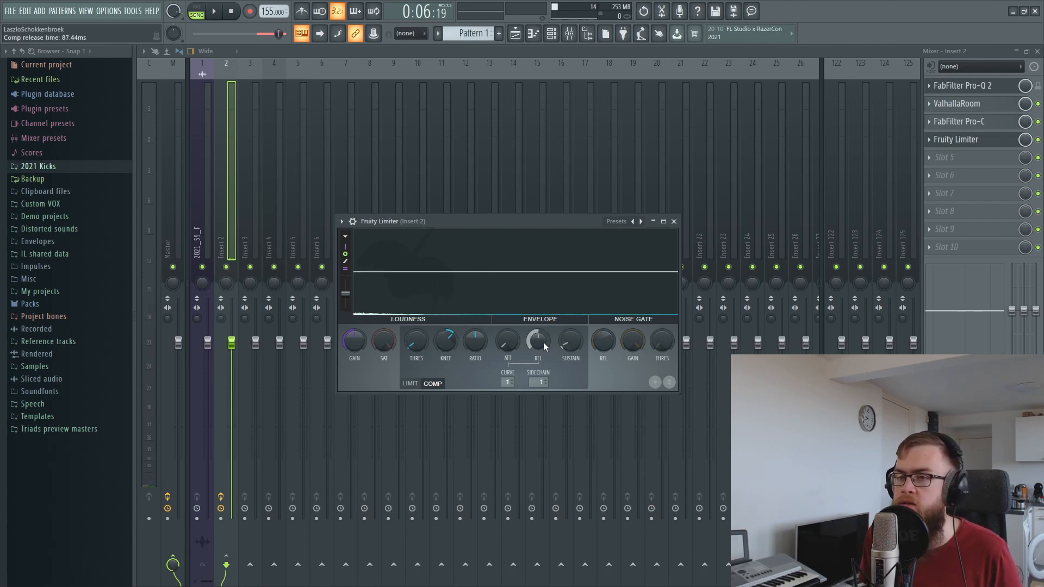
# - Raise the kick track's send level to Insert 2 and audition the ducked reverb with its Fruity Limiter open
pyautogui.click(205, 153)
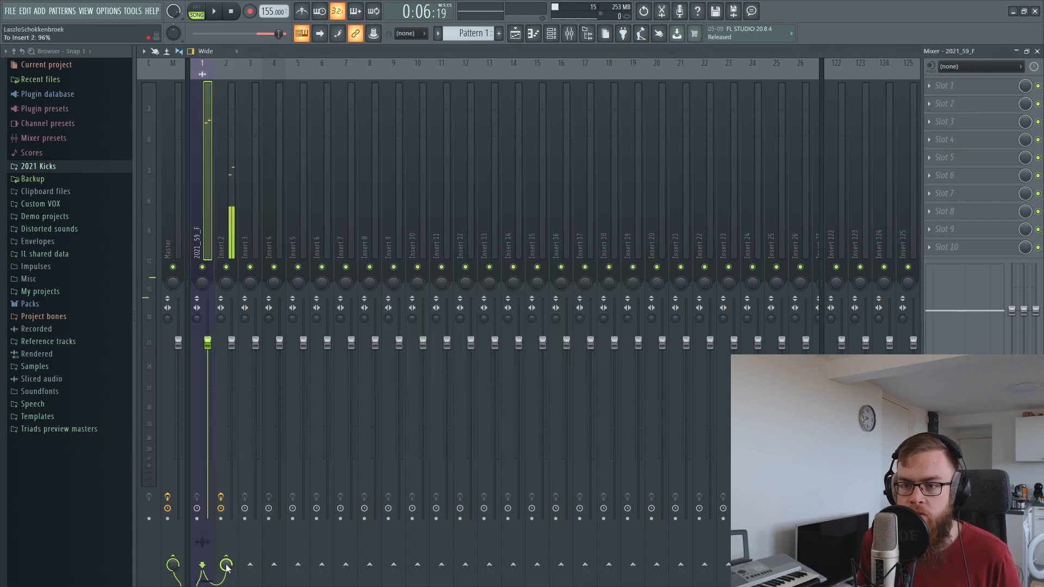
pyautogui.moveTo(226, 566); pyautogui.dragTo(226, 559)
pyautogui.click(222, 192)
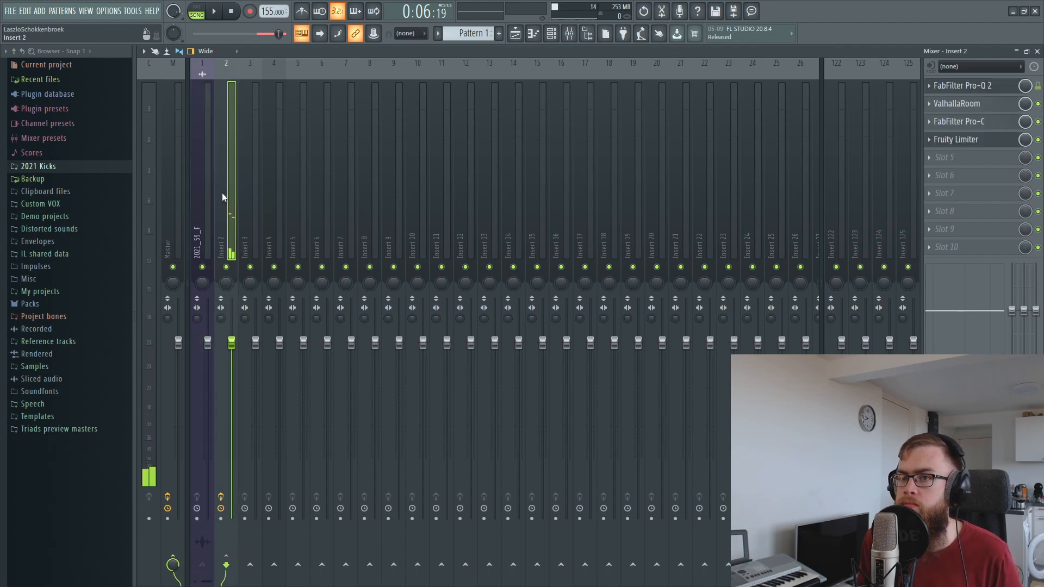
pyautogui.click(986, 138)
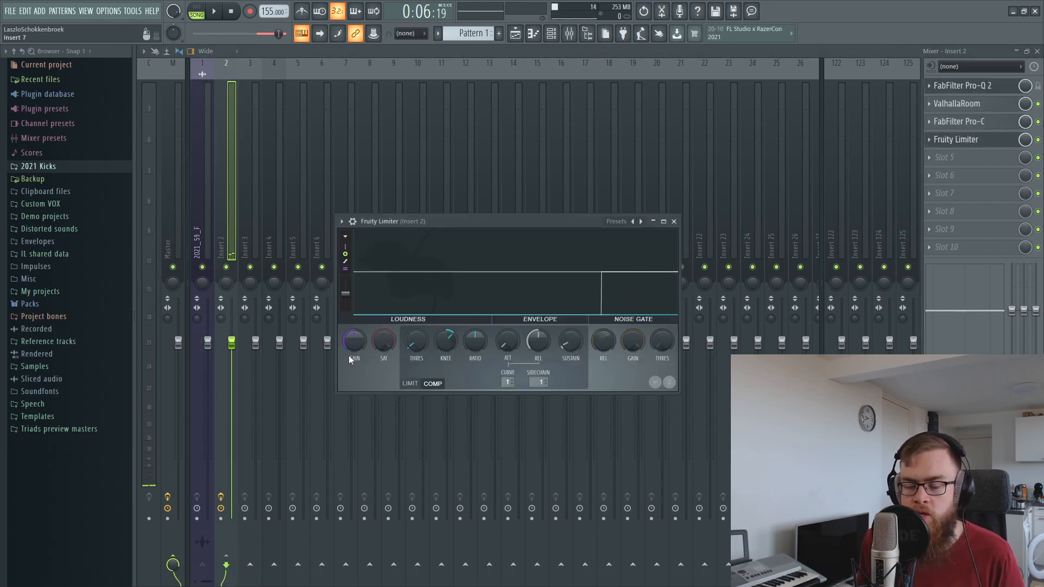
pyautogui.moveTo(472, 221); pyautogui.dragTo(436, 215)
pyautogui.press('space')
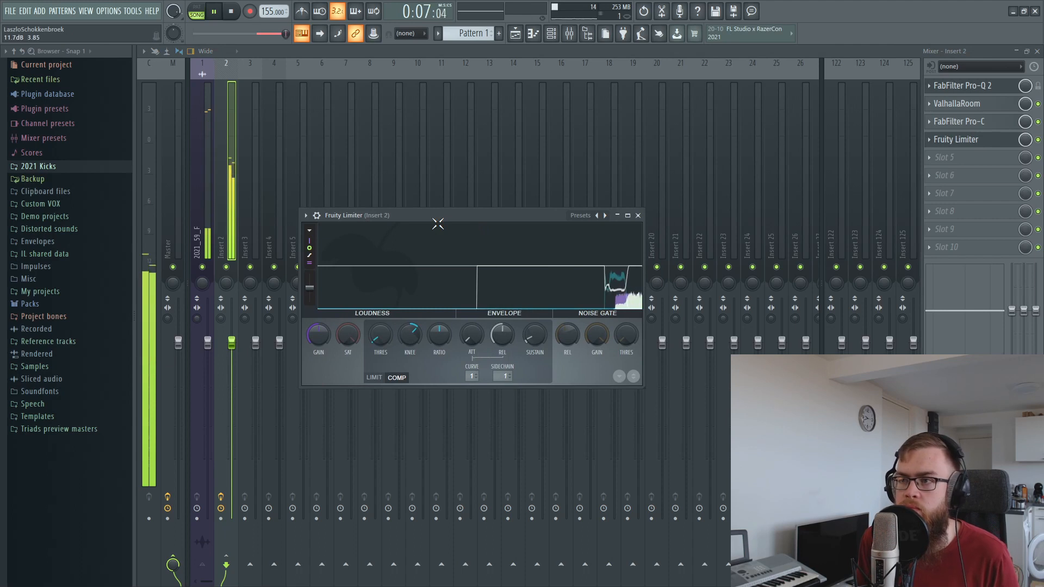
pyautogui.press('space')
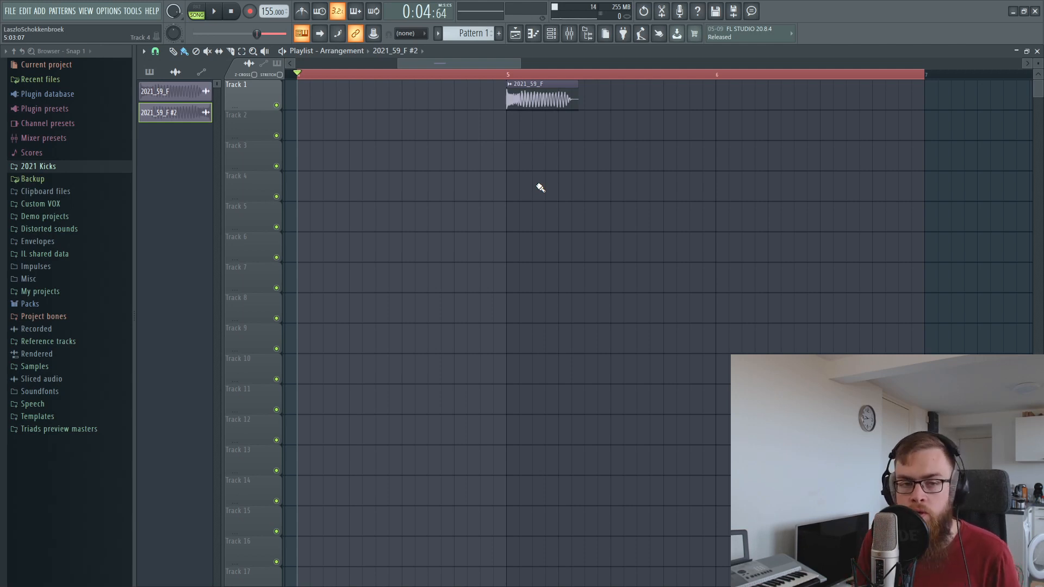
# - Place the reversed 2021_59_F #2 clip on Track 2 just before bar 5 and set its declicking mode to Generic (bleeding)
pyautogui.click(482, 132)
pyautogui.moveTo(499, 127); pyautogui.dragTo(503, 126)
pyautogui.doubleClick(493, 129)
pyautogui.click(326, 293)
pyautogui.click(320, 335)
pyautogui.rightClick(799, 284)
# - Move the reversed clip onto Track 1 directly before the kick and increase its fade-in
pyautogui.scroll(3, 497, 84)
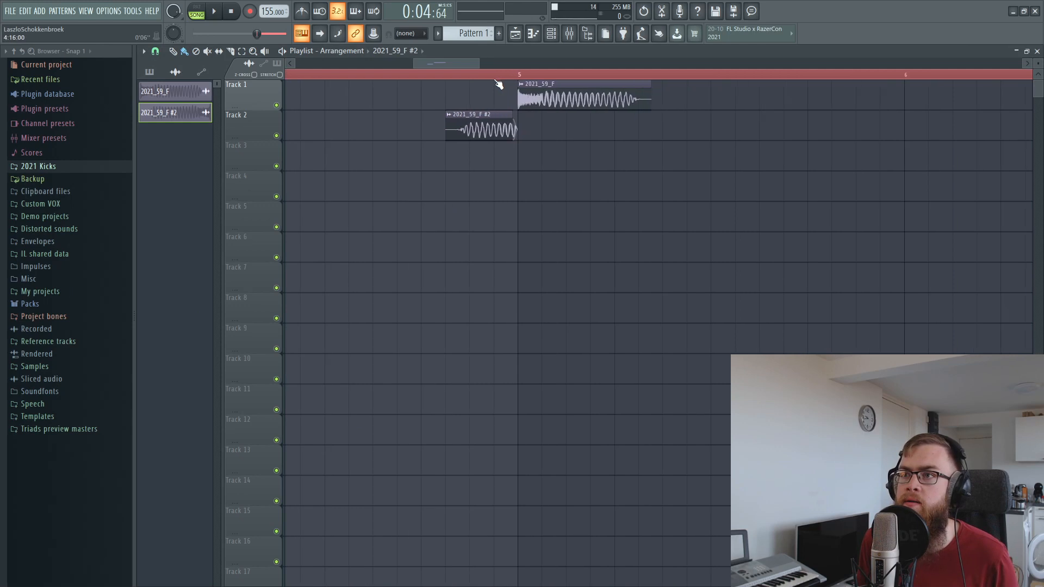
pyautogui.moveTo(506, 116); pyautogui.dragTo(507, 85)
pyautogui.doubleClick(496, 103)
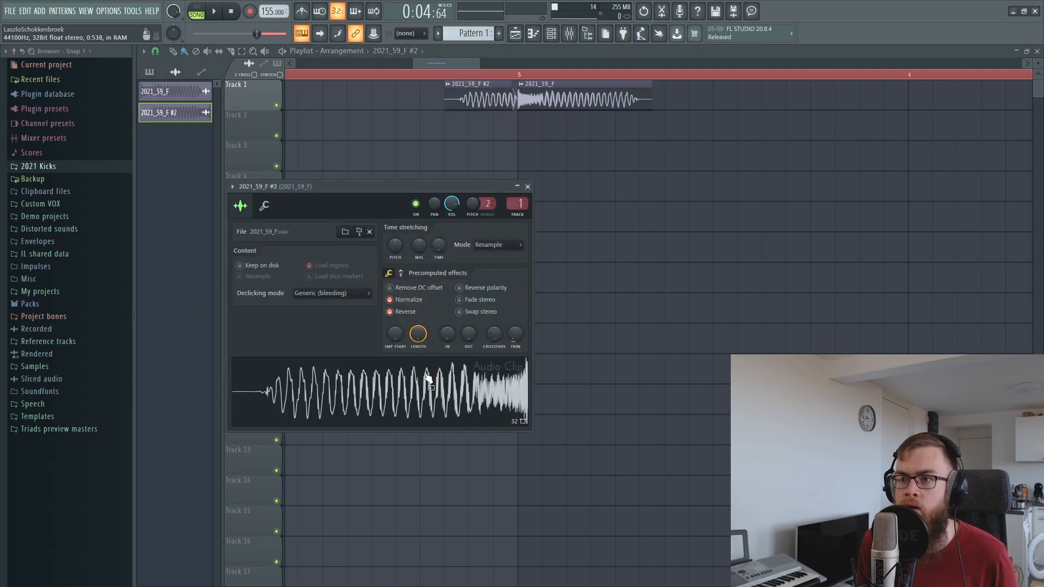
pyautogui.moveTo(447, 333); pyautogui.dragTo(447, 317)
pyautogui.press('Escape')
pyautogui.scroll(-2, 469, 79)
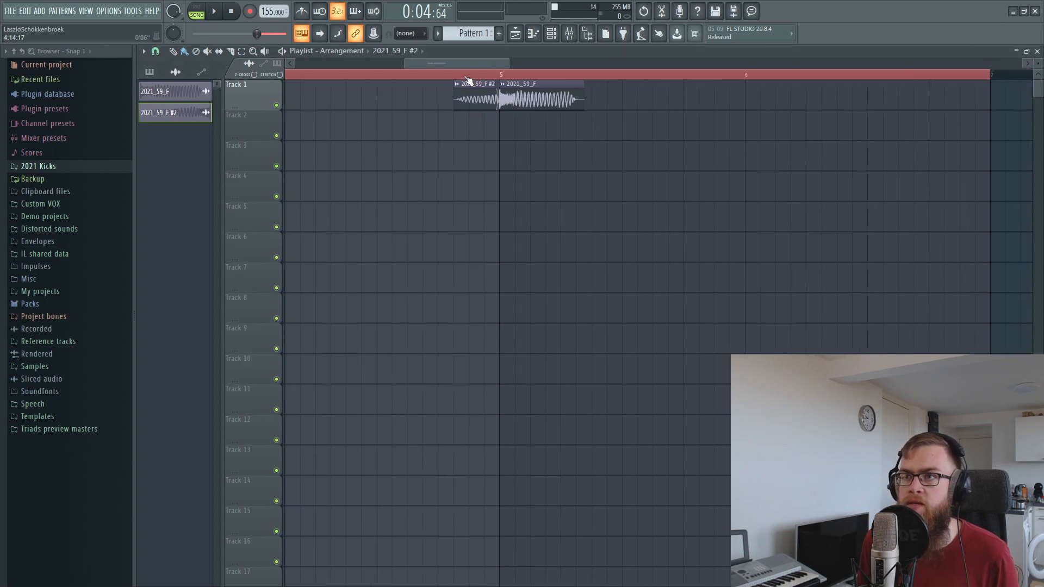
# - Play the arrangement from just before the reversed clip on Track 1
pyautogui.click(439, 74)
pyautogui.press('space')
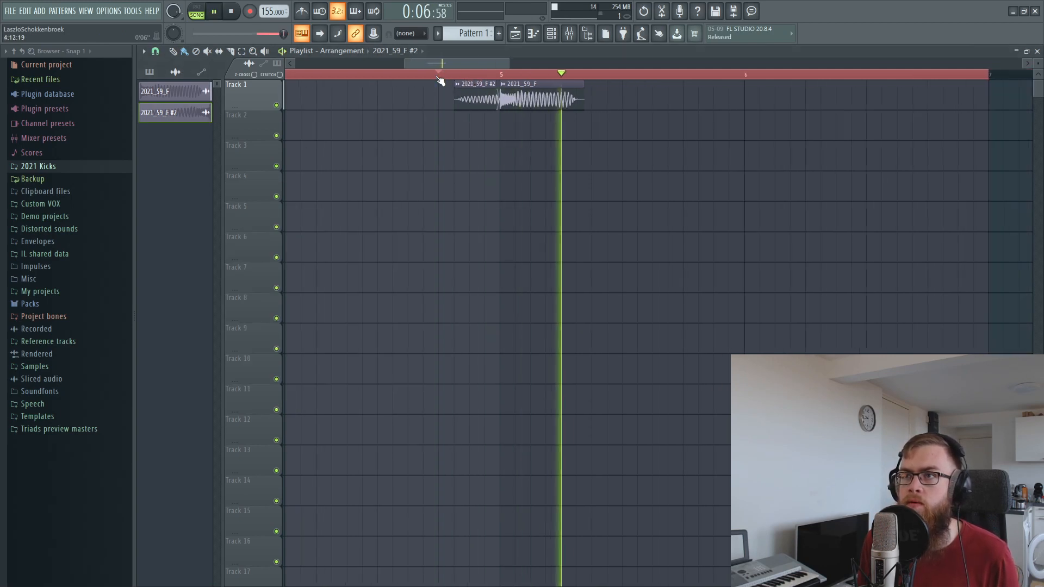
pyautogui.press('space')
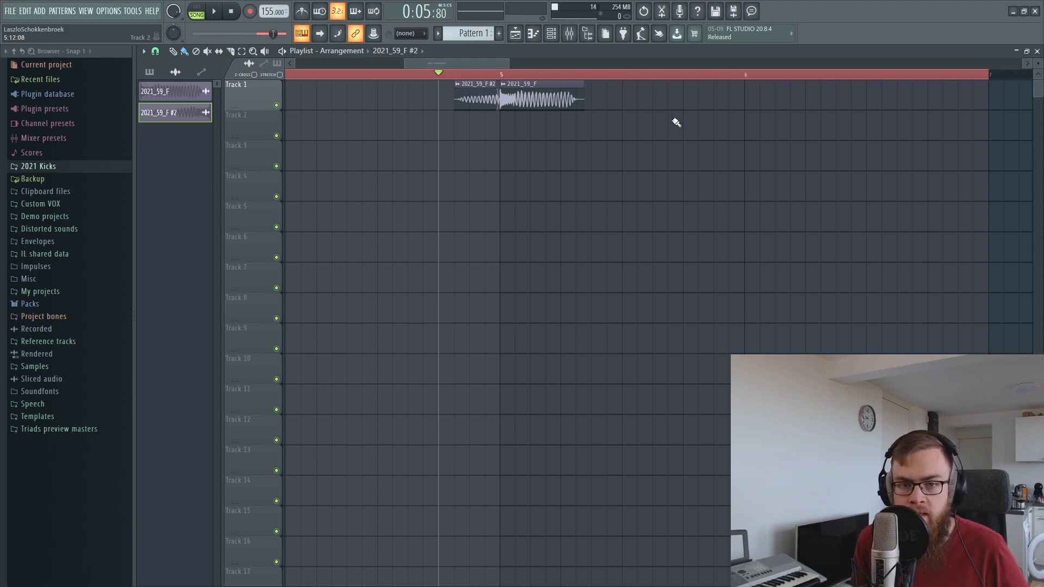
pyautogui.moveTo(476, 126); pyautogui.dragTo(500, 105)
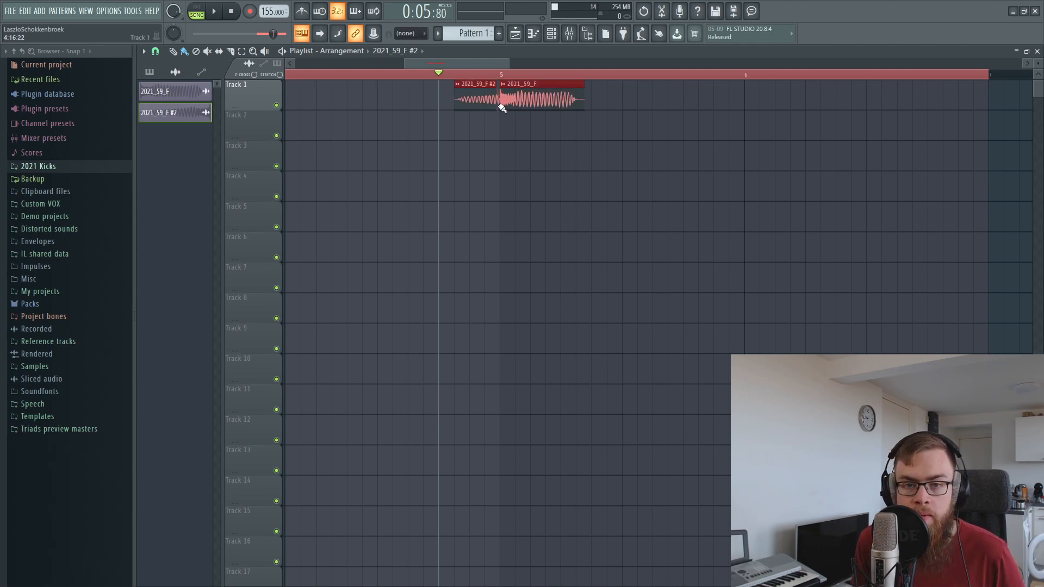
pyautogui.click(530, 136)
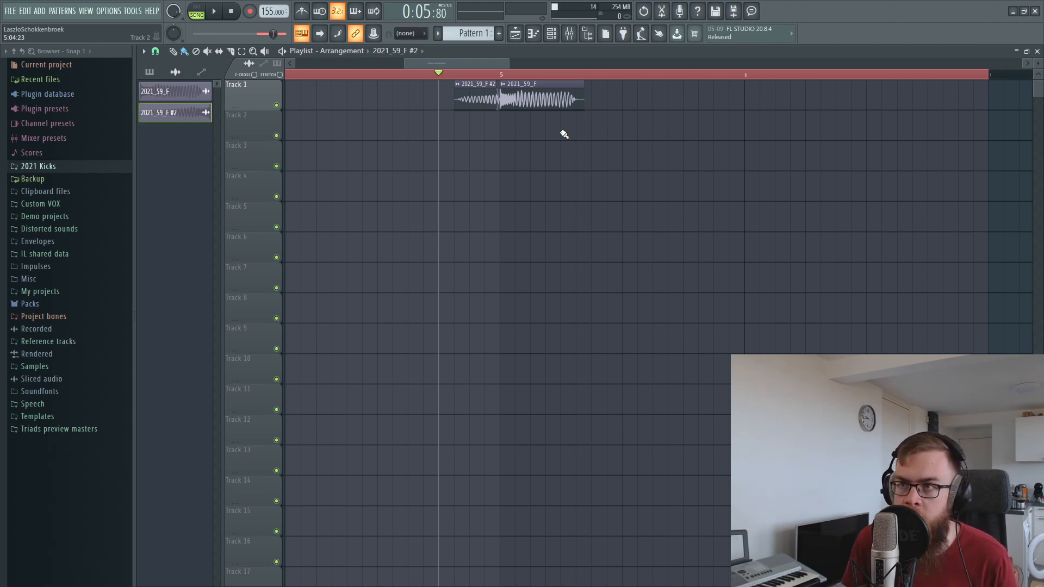
pyautogui.click(481, 97)
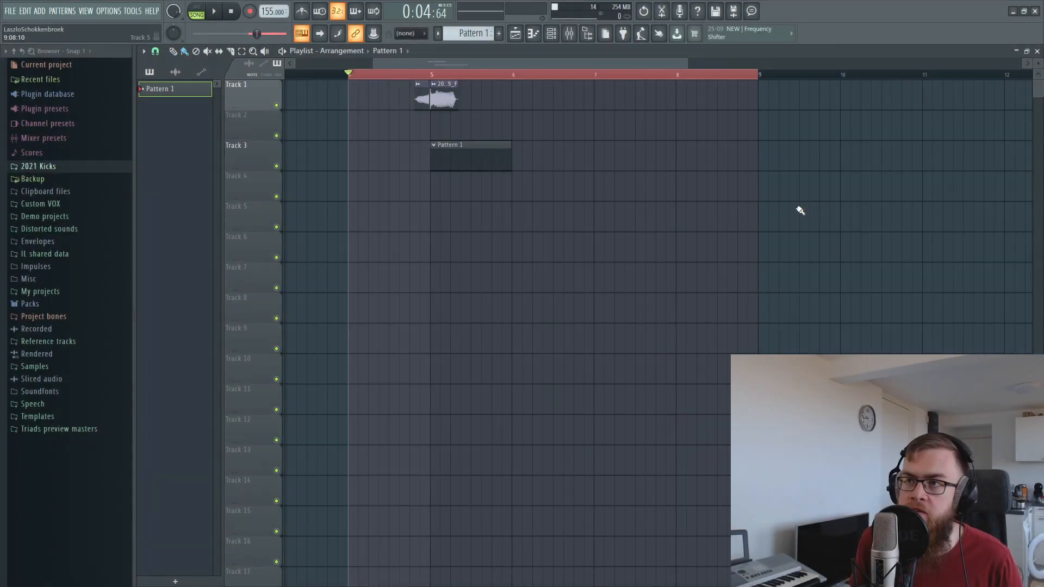
# - Replace the Sampler channel used for Pattern 1 with Serum_x64
pyautogui.click(462, 155)
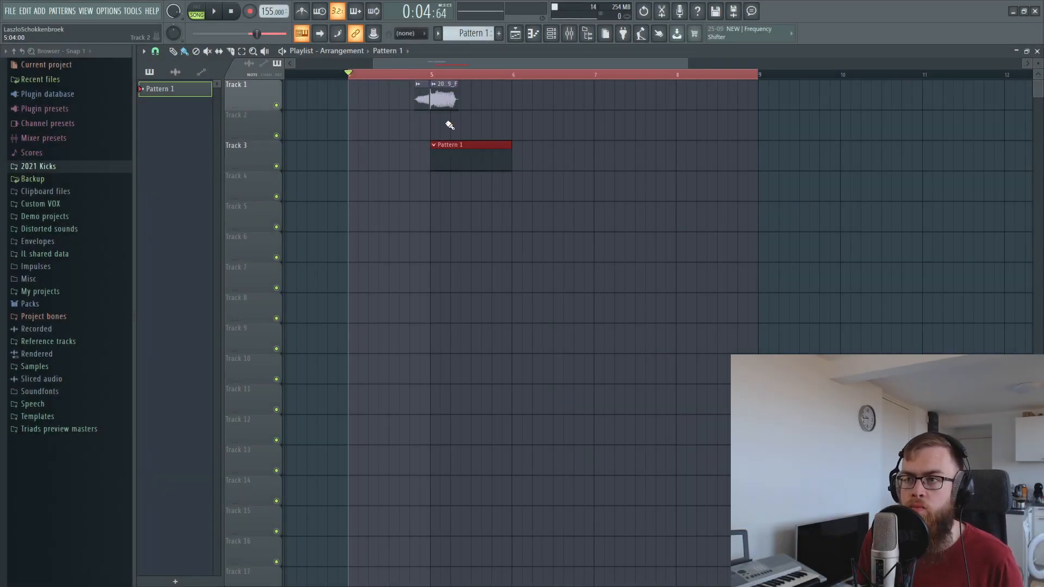
pyautogui.click(551, 33)
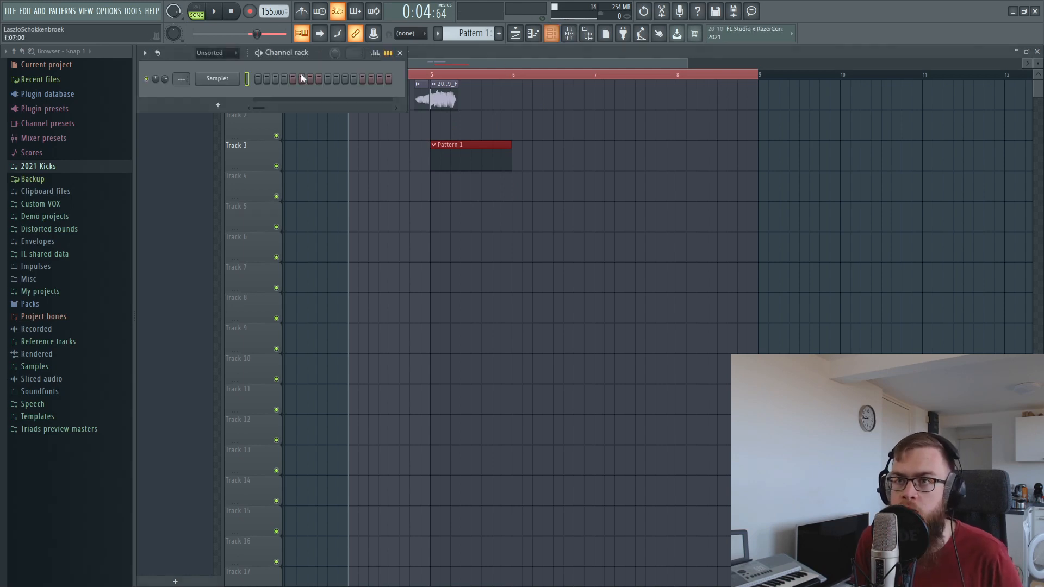
pyautogui.rightClick(225, 79)
pyautogui.moveTo(268, 172)
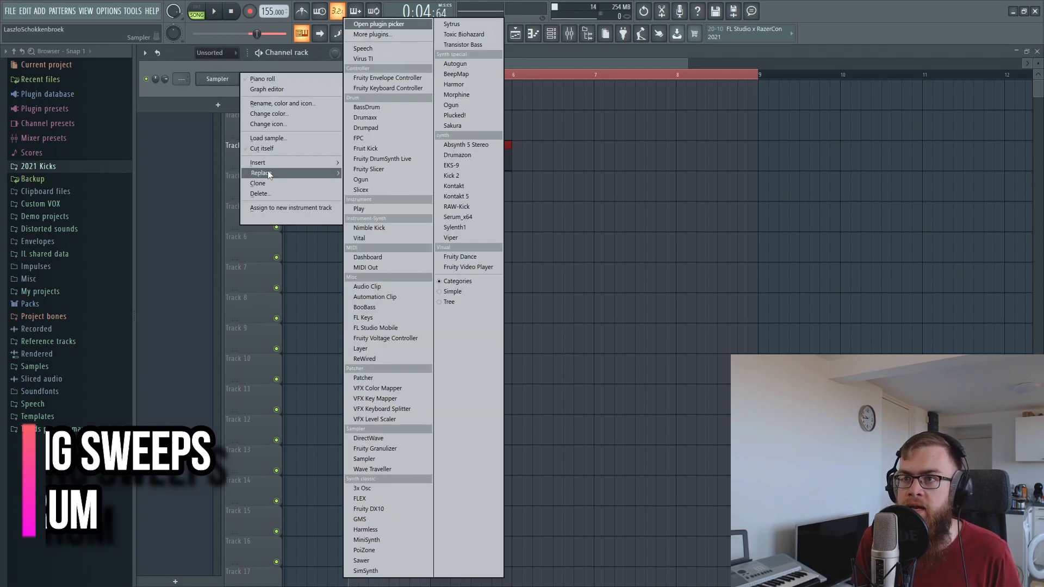
pyautogui.click(458, 217)
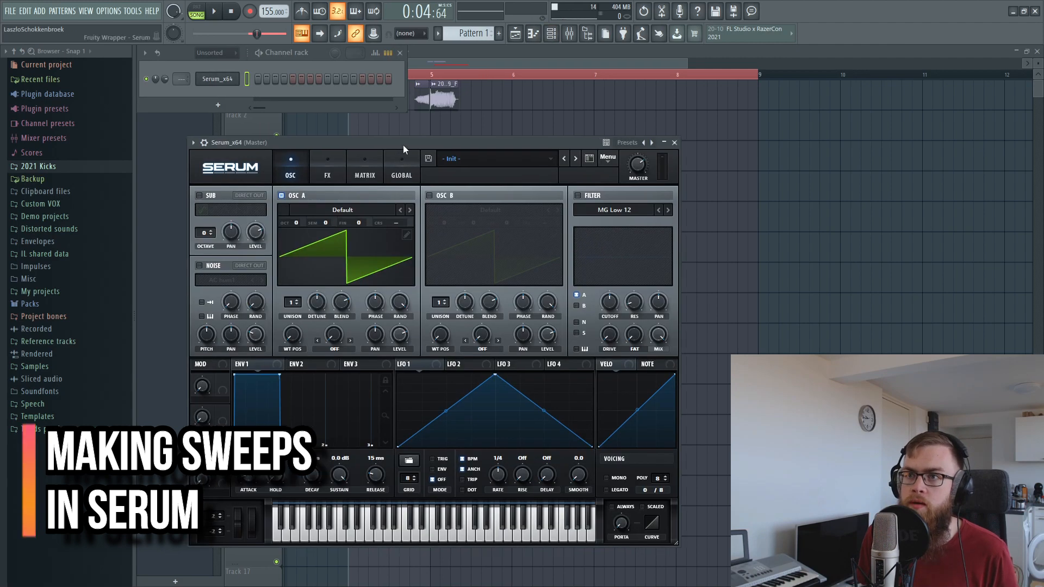
# - Turn off oscillator A, enable the noise oscillator and set its level to 71%
pyautogui.click(324, 164)
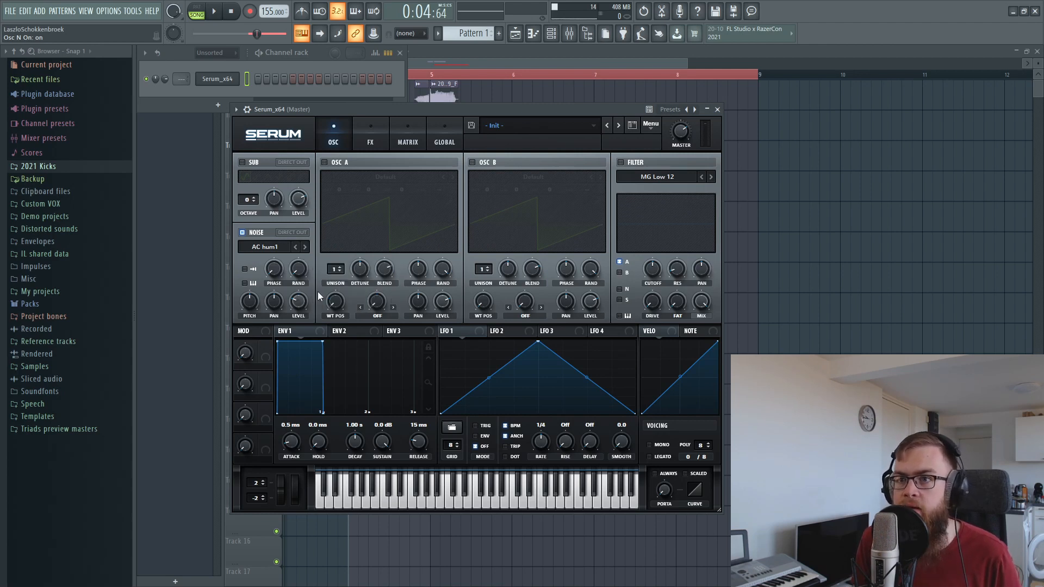
pyautogui.moveTo(303, 307); pyautogui.dragTo(306, 277)
pyautogui.click(308, 253)
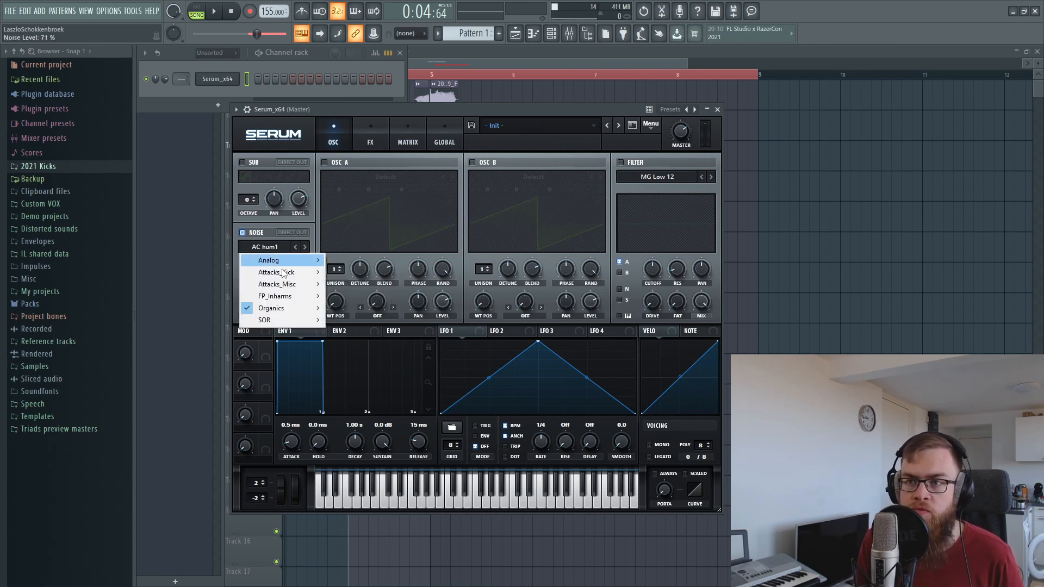
pyautogui.moveTo(309, 259)
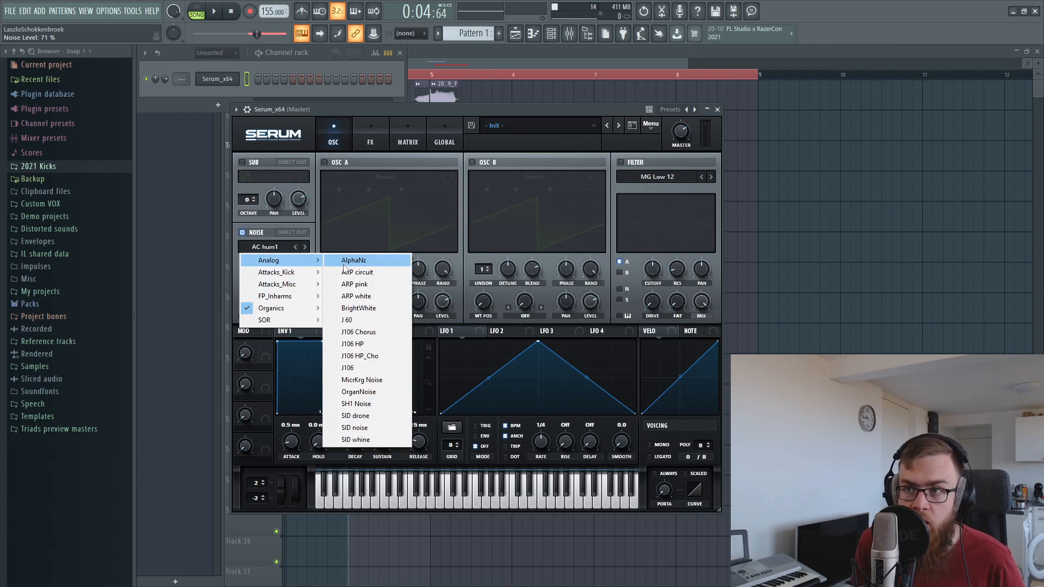
pyautogui.click(258, 226)
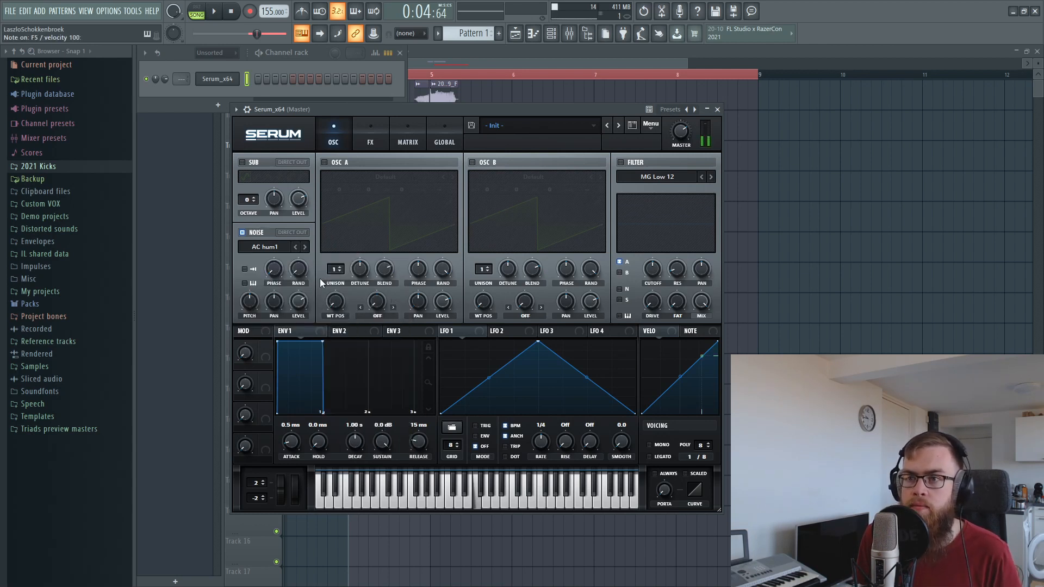
# - Load the Inharmx 0 noise, adjust the noise level and audition the sound with a note
pyautogui.click(304, 250)
pyautogui.click(354, 298)
pyautogui.press('v')
pyautogui.moveTo(297, 298)
pyautogui.mouseDown()
pyautogui.moveTo(303, 283)
pyautogui.moveTo(297, 310)
pyautogui.mouseUp()
pyautogui.press('v')
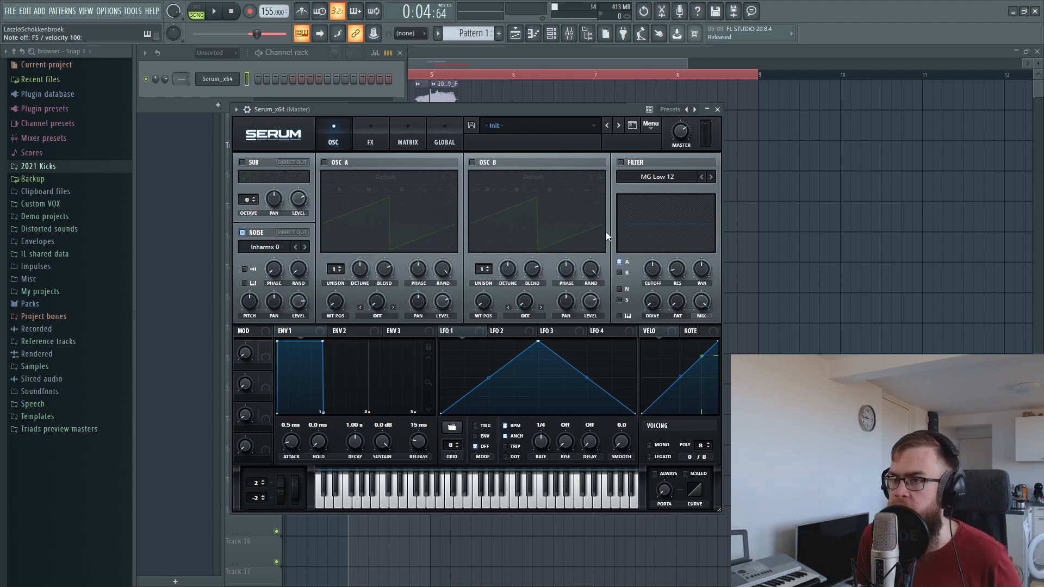
# - Enable the filter for the noise oscillator, choose the Band 24 type and modulate its cutoff with Envelope 2
pyautogui.moveTo(495, 108); pyautogui.dragTo(524, 92)
pyautogui.click(649, 146)
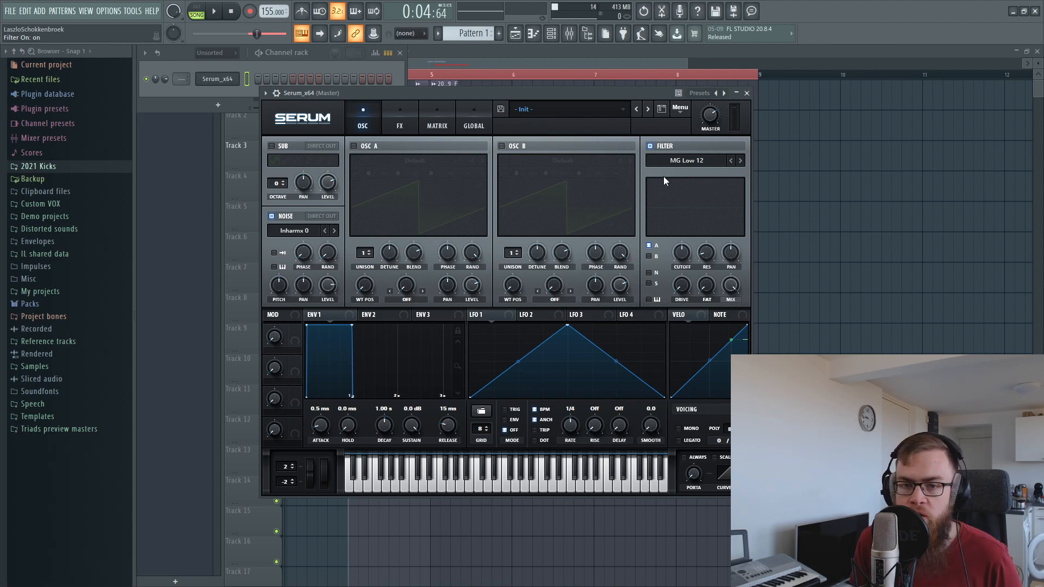
pyautogui.click(649, 272)
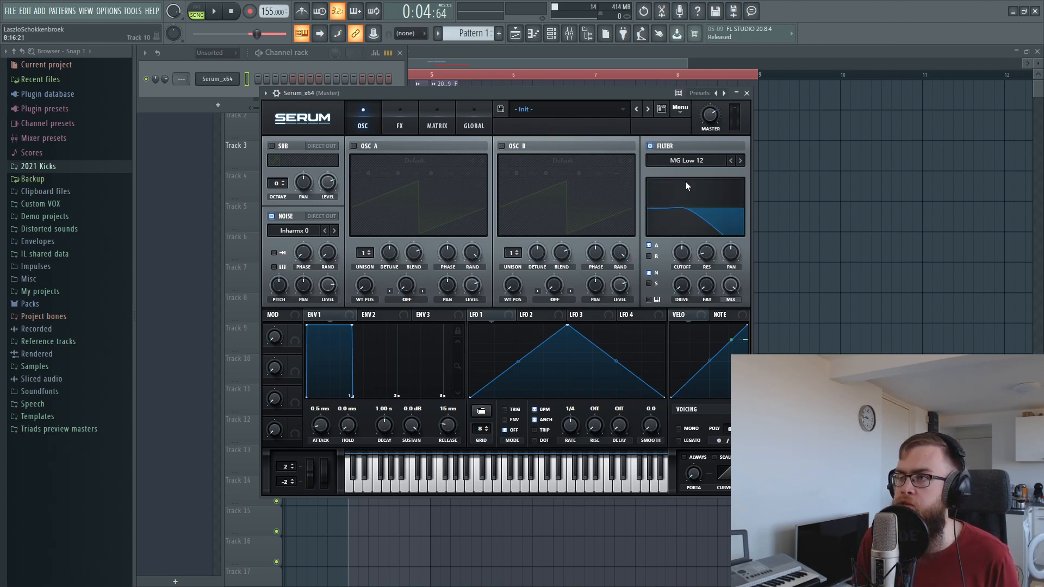
pyautogui.click(701, 161)
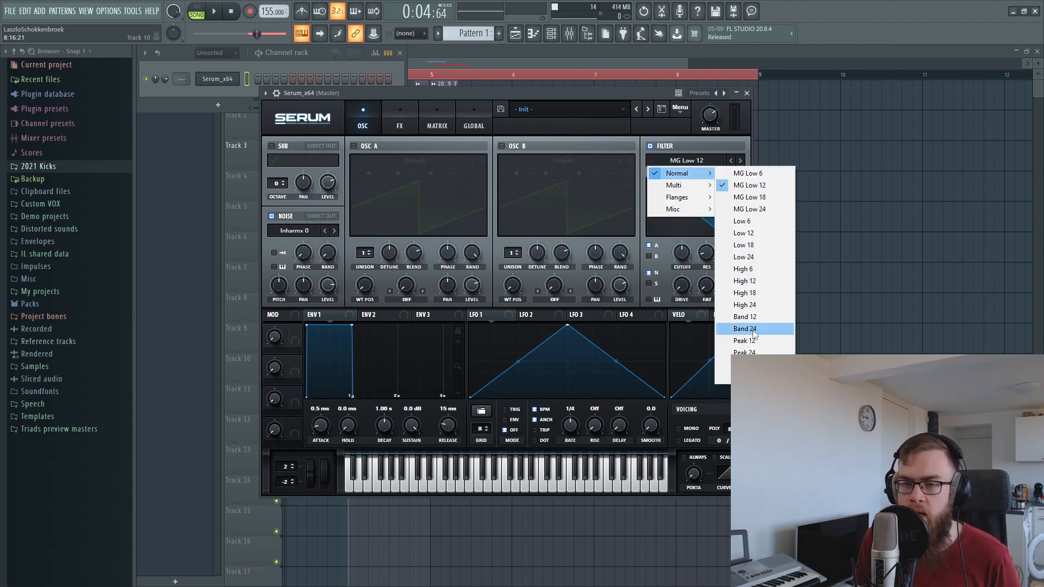
pyautogui.click(752, 329)
pyautogui.moveTo(690, 239)
pyautogui.mouseDown()
pyautogui.moveTo(688, 221)
pyautogui.moveTo(672, 223)
pyautogui.moveTo(690, 227)
pyautogui.mouseUp()
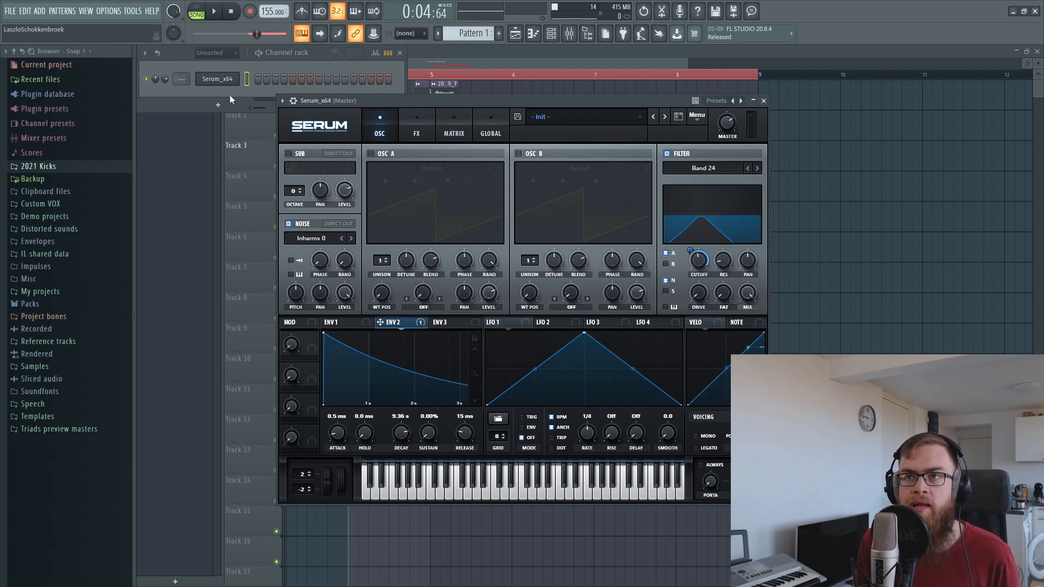
# - Add a C5 note about 8 bars long from bar 1 in the Serum channel's piano roll
pyautogui.click(211, 98)
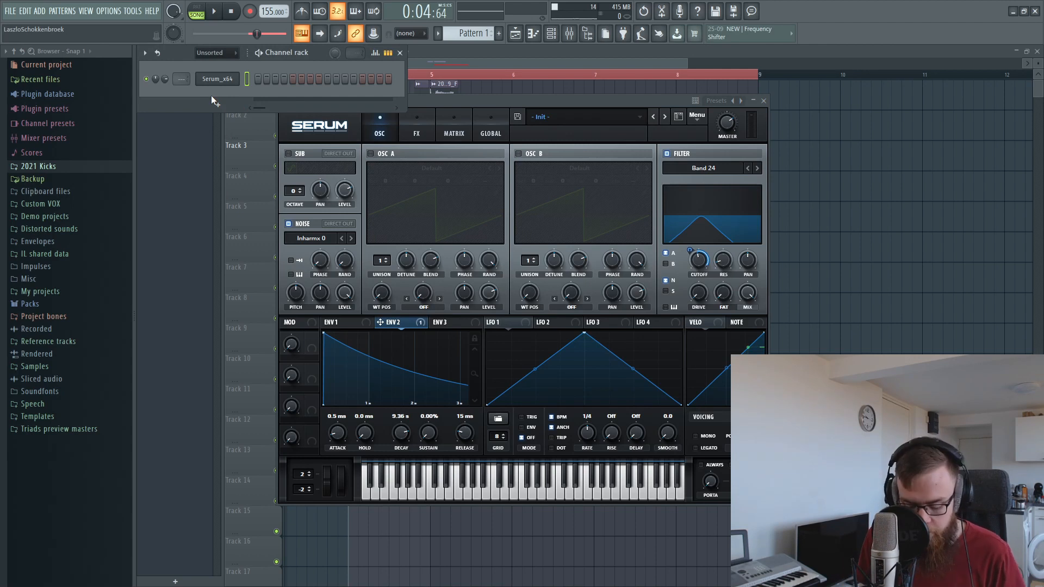
pyautogui.rightClick(234, 78)
pyautogui.click(265, 79)
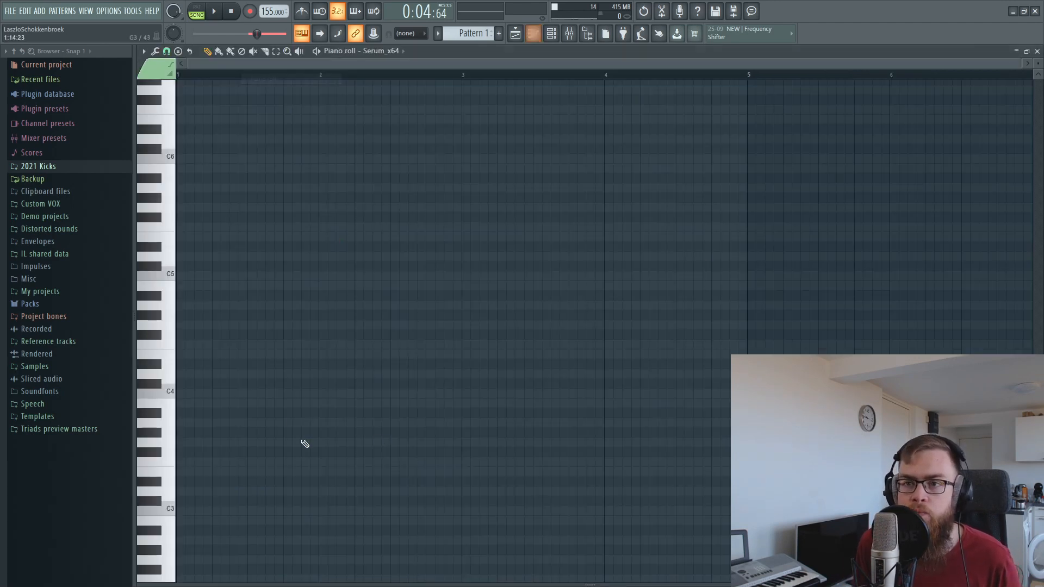
pyautogui.click(191, 275)
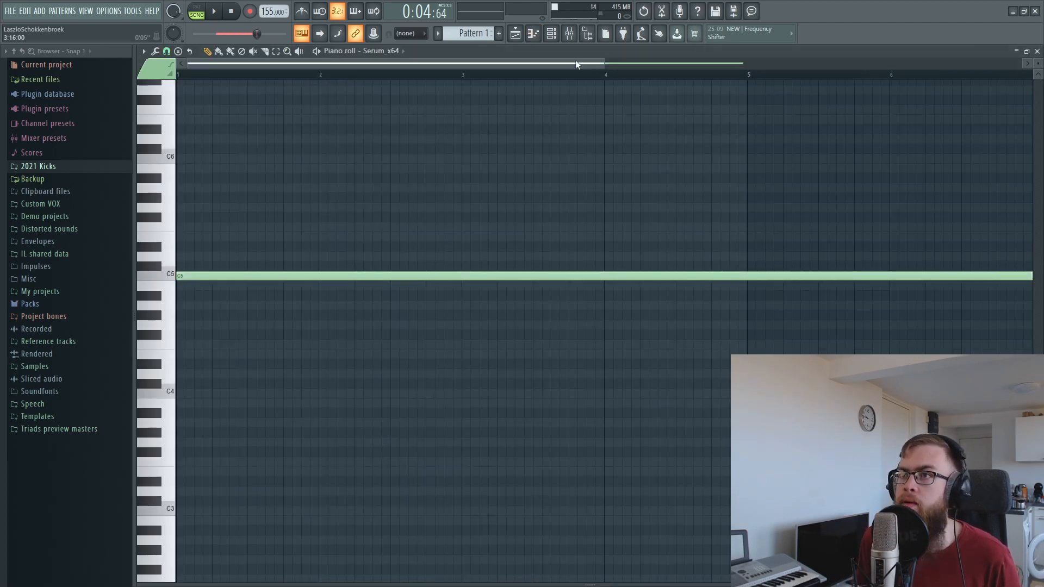
# - Place Pattern 1 on Track 3 at bar 5 and shorten it to 4 bars
pyautogui.click(520, 34)
pyautogui.scroll(-3, 447, 74)
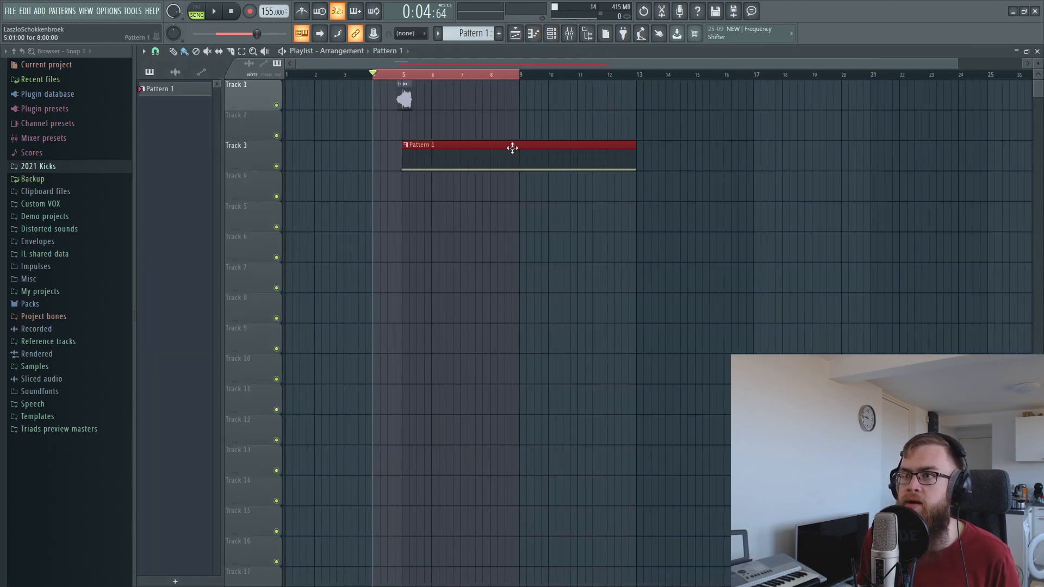
pyautogui.doubleClick(512, 147)
pyautogui.moveTo(131, 180); pyautogui.dragTo(345, 214)
pyautogui.click(517, 36)
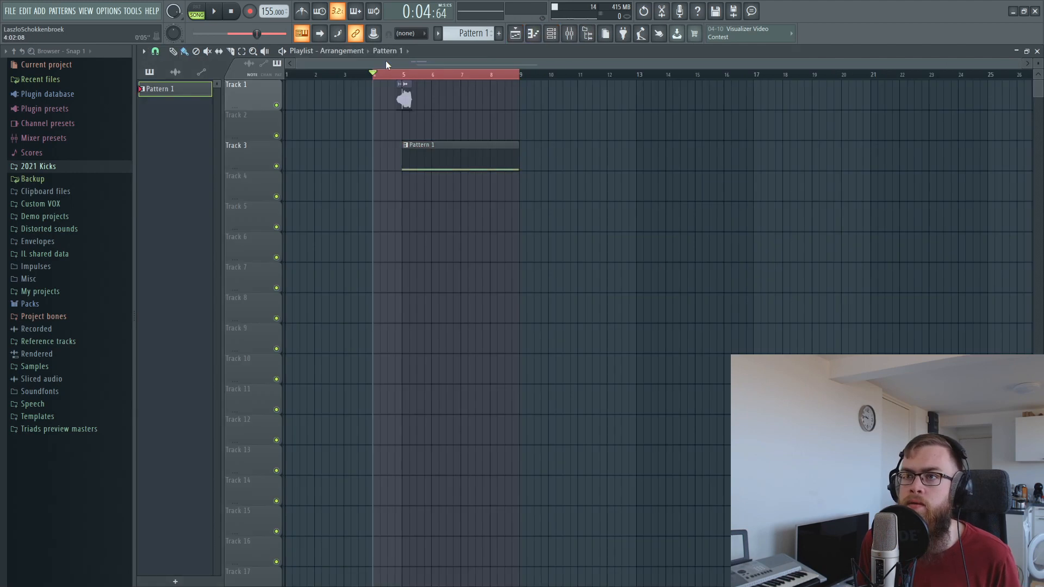
# - Mute Track 1 and play the arrangement from bar 5 to hear the sweep alone
pyautogui.scroll(5, 414, 76)
pyautogui.click(376, 74)
pyautogui.click(379, 94)
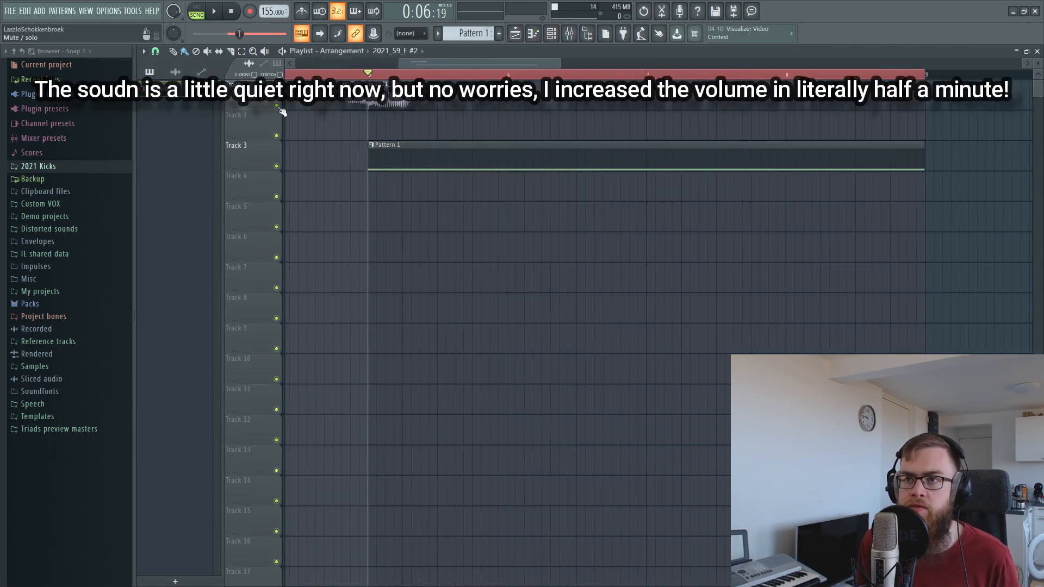
pyautogui.press('space')
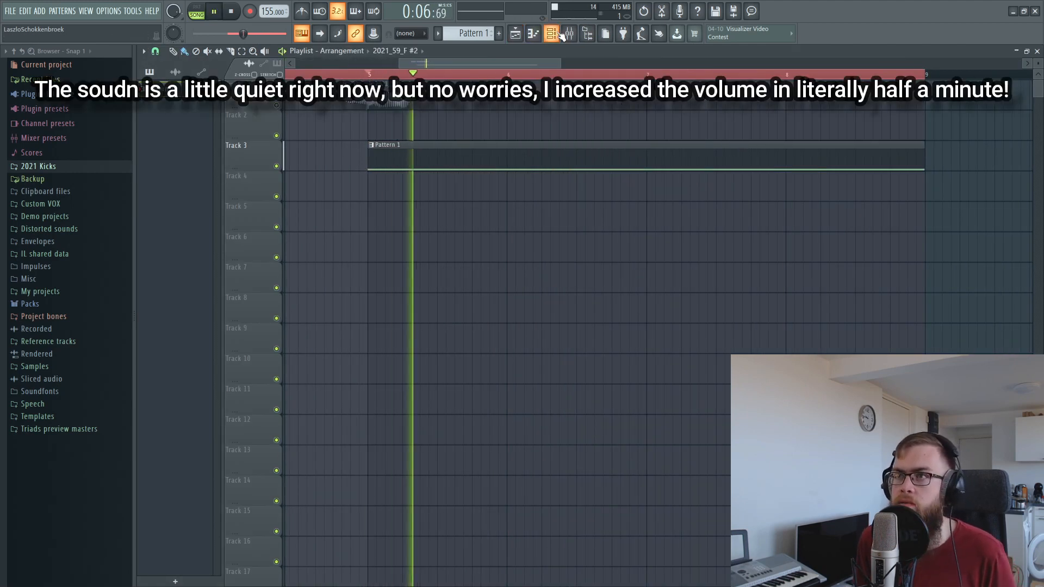
# - Straighten Serum's Envelope 2 decay curve to 50% and set its decay to 9.62 s
pyautogui.press('F6')
pyautogui.click(218, 79)
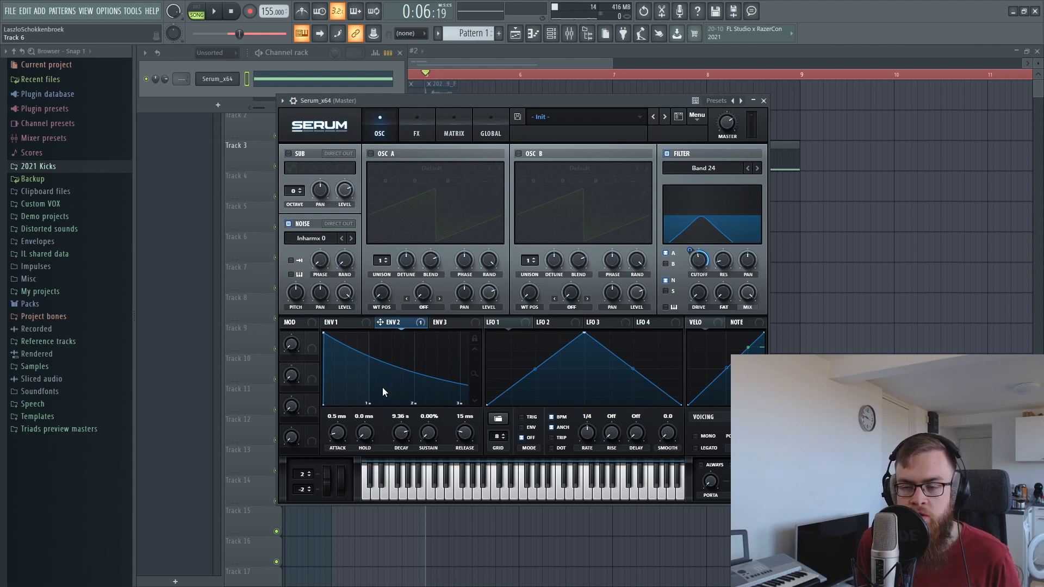
pyautogui.moveTo(403, 432); pyautogui.dragTo(401, 447)
pyautogui.moveTo(388, 400); pyautogui.dragTo(388, 382)
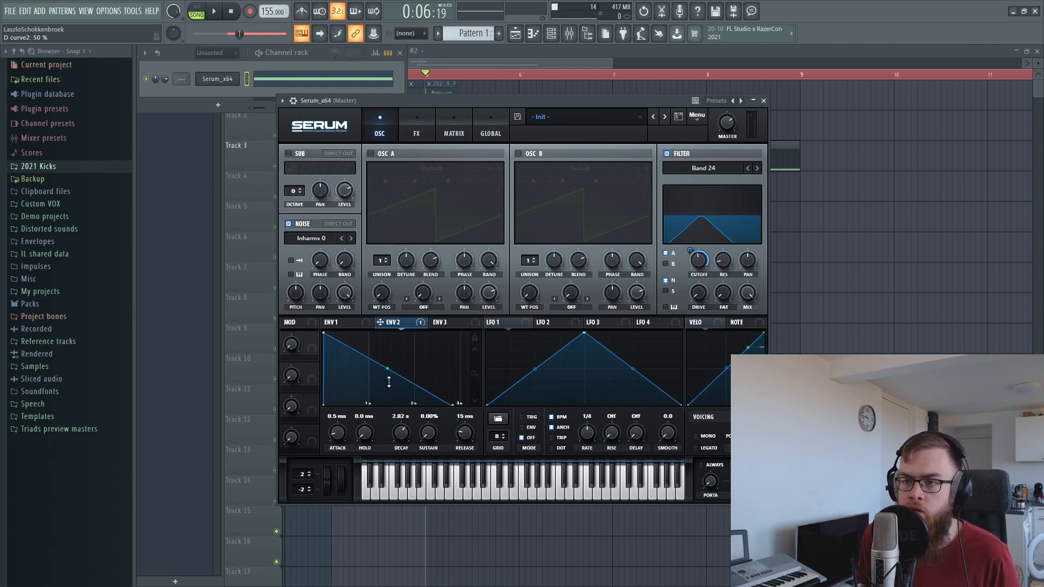
pyautogui.moveTo(398, 423); pyautogui.dragTo(403, 430)
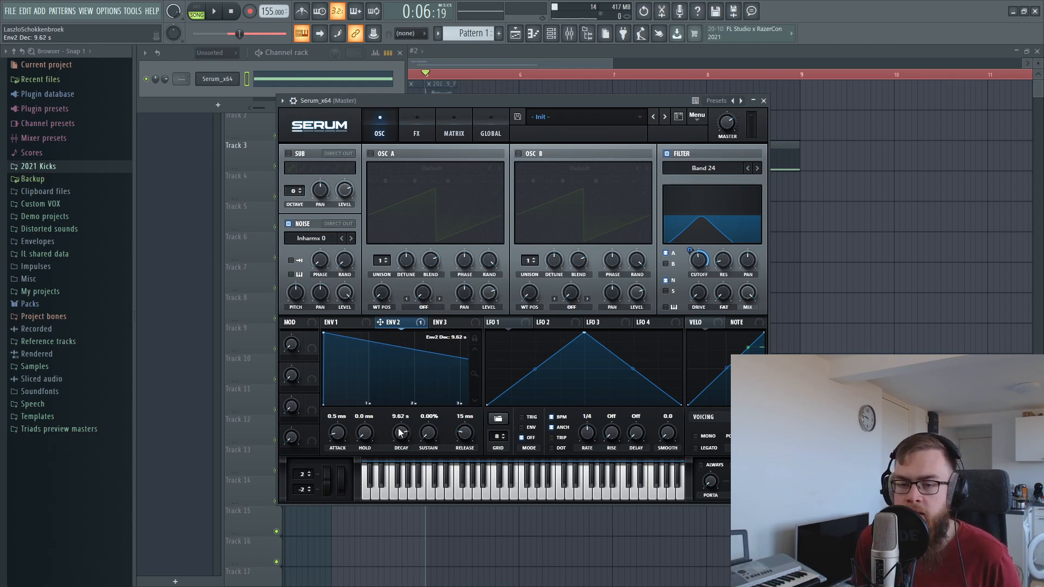
# - Play the sweep while raising the resonance of Serum's Band 24 filter
pyautogui.press('space')
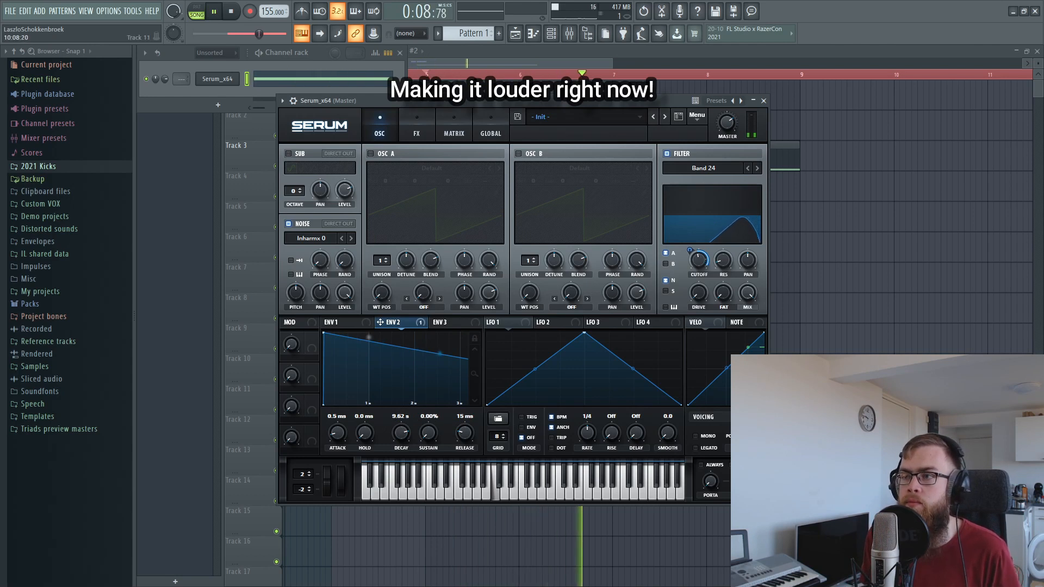
pyautogui.moveTo(703, 294); pyautogui.dragTo(725, 202)
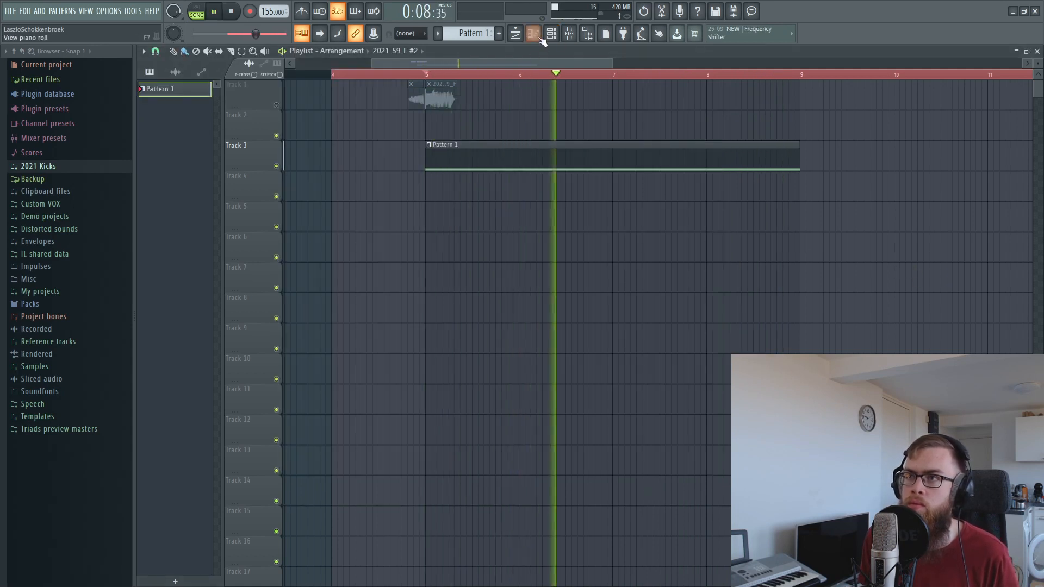
pyautogui.press('F6')
pyautogui.press('space')
# - Enable the Hyper/Dimension effect in Serum
pyautogui.click(217, 79)
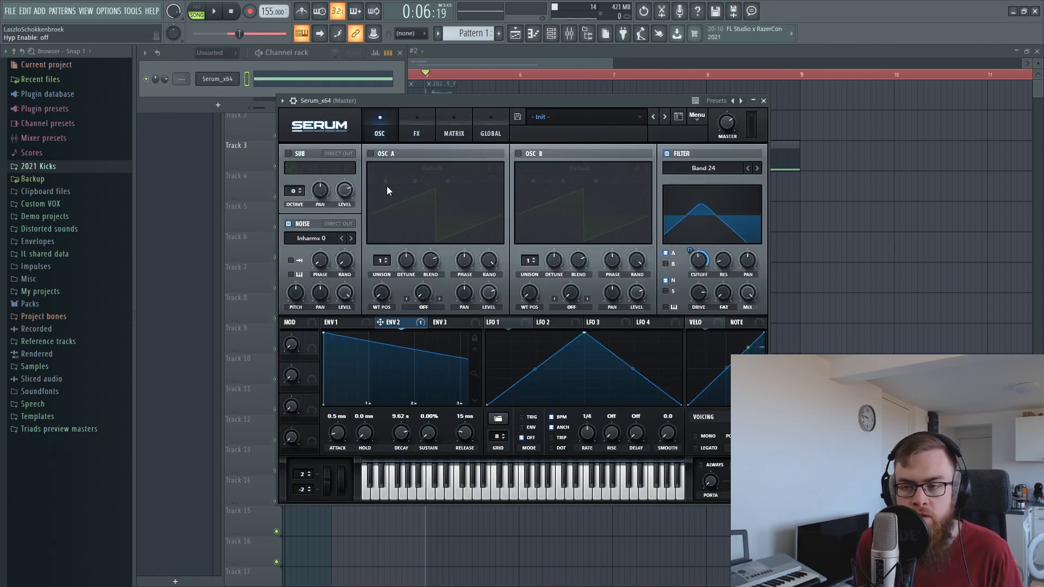
pyautogui.click(418, 128)
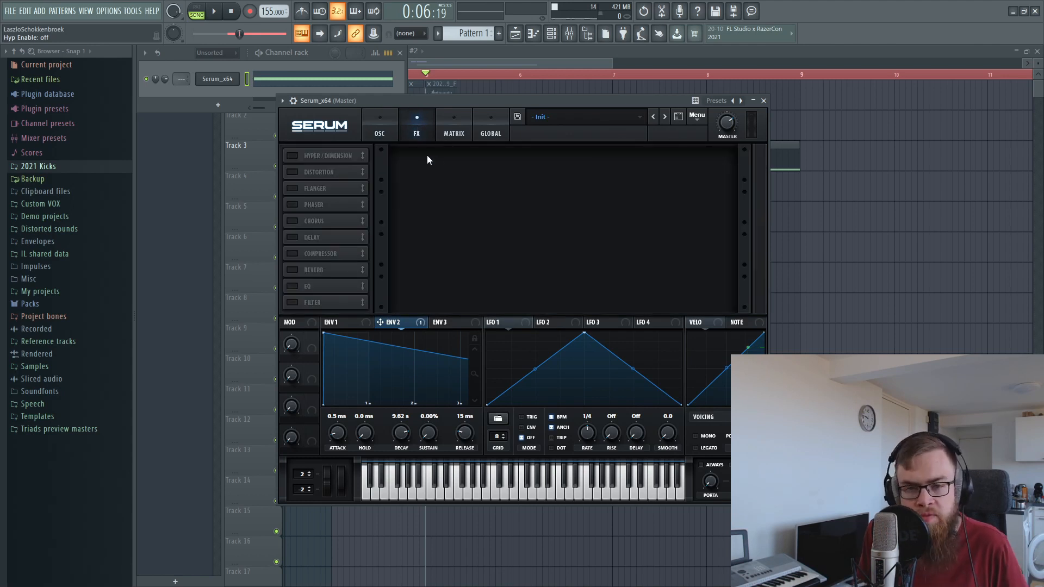
pyautogui.click(293, 156)
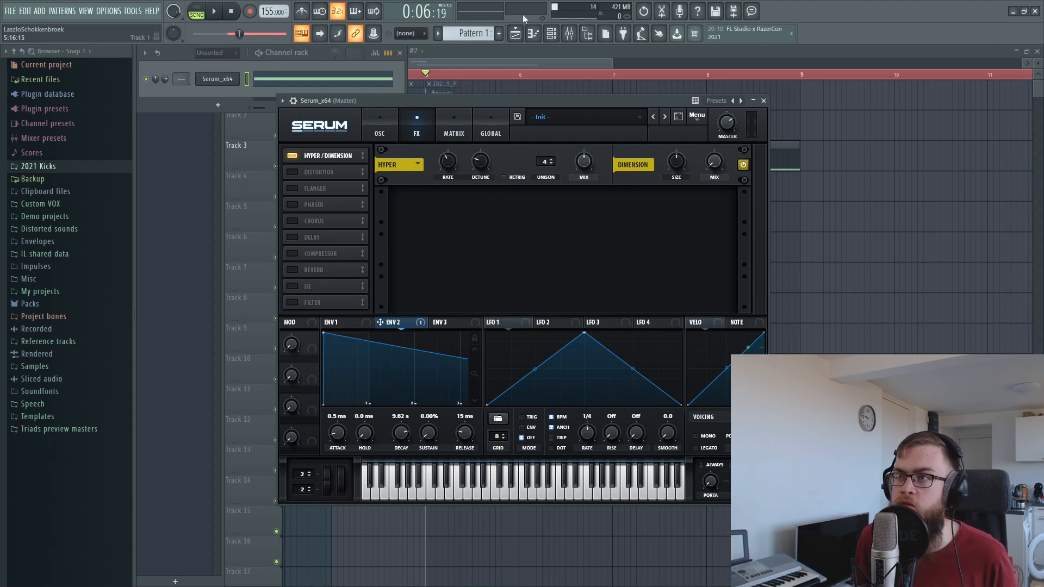
pyautogui.click(570, 33)
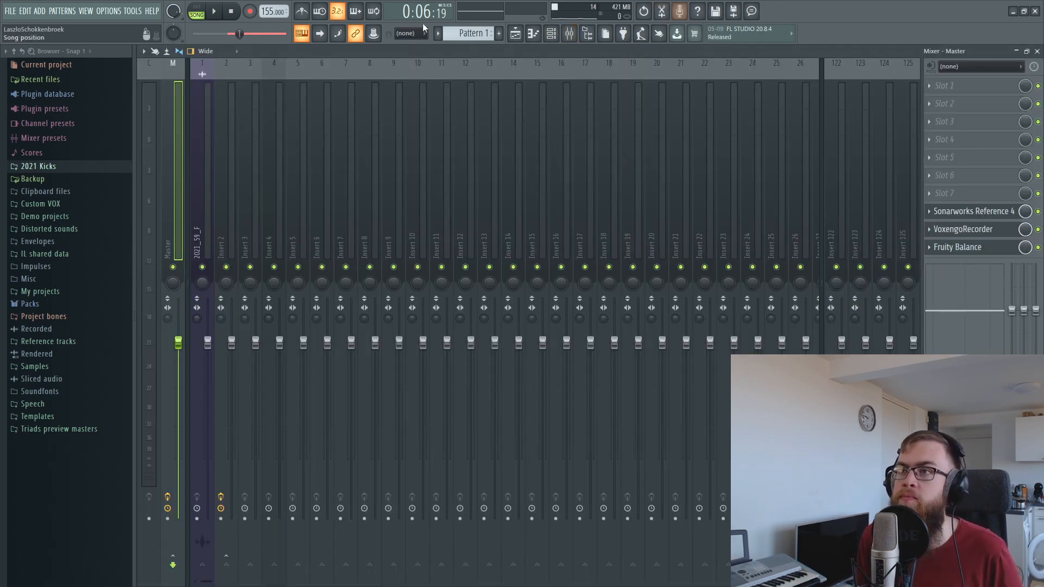
pyautogui.click(515, 33)
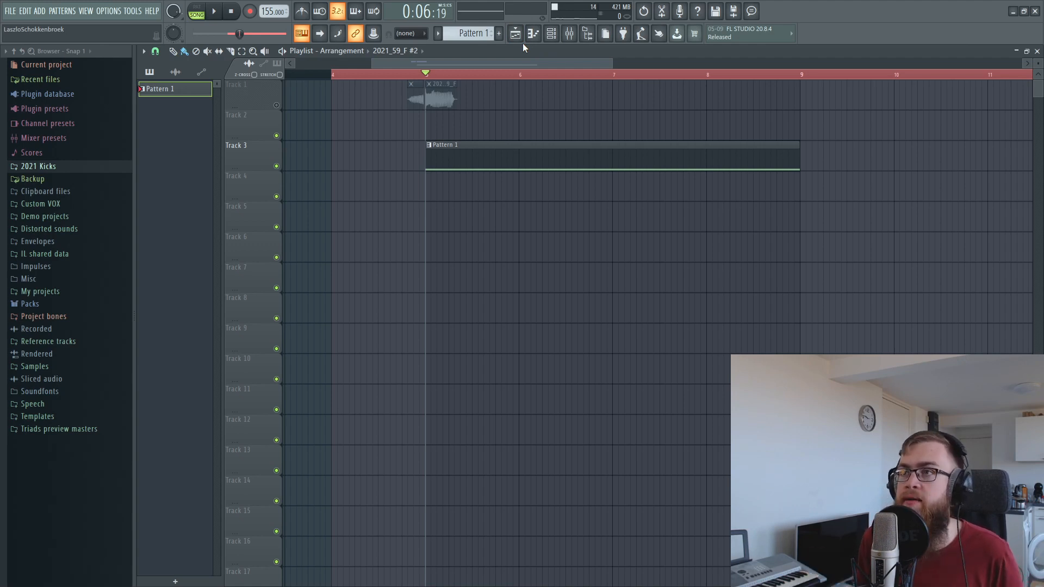
pyautogui.click(533, 34)
pyautogui.click(216, 78)
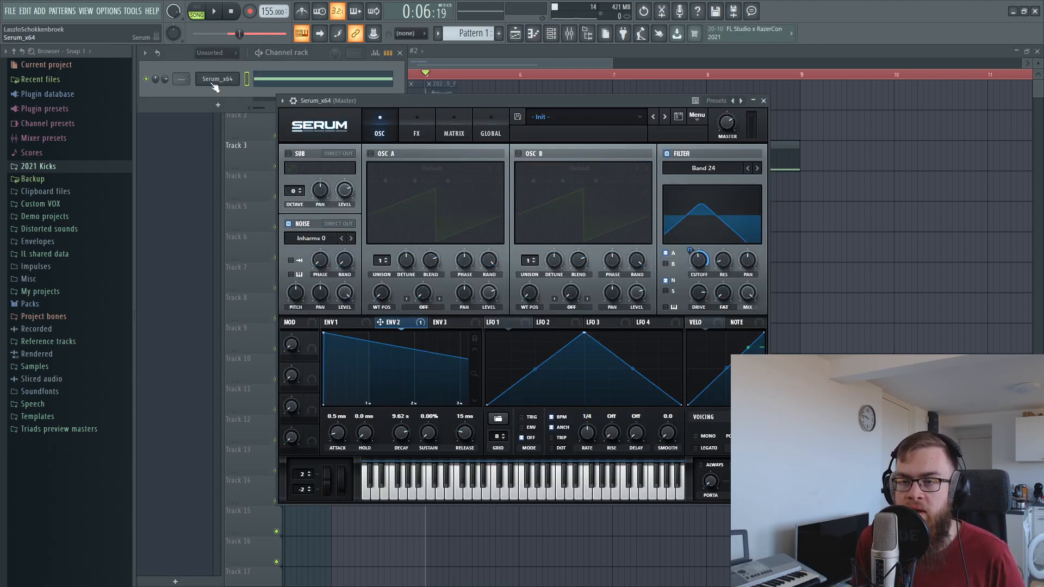
pyautogui.click(416, 136)
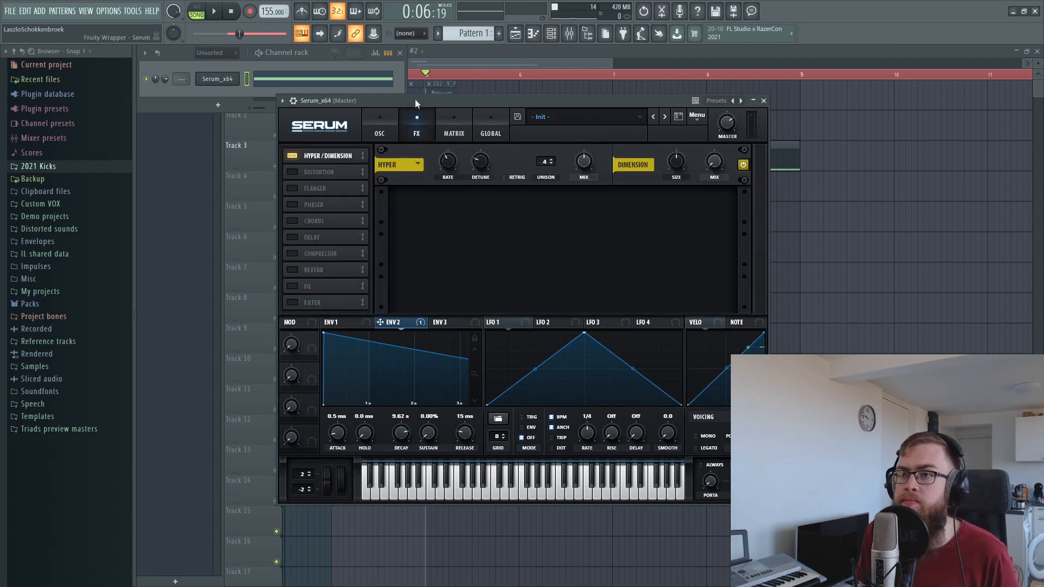
# - Raise the Hyper effect's detune and set its rate to 44% while the sweep plays
pyautogui.press('space')
pyautogui.moveTo(415, 99); pyautogui.dragTo(394, 119)
pyautogui.moveTo(459, 181); pyautogui.dragTo(476, 131)
pyautogui.moveTo(425, 180); pyautogui.dragTo(428, 176)
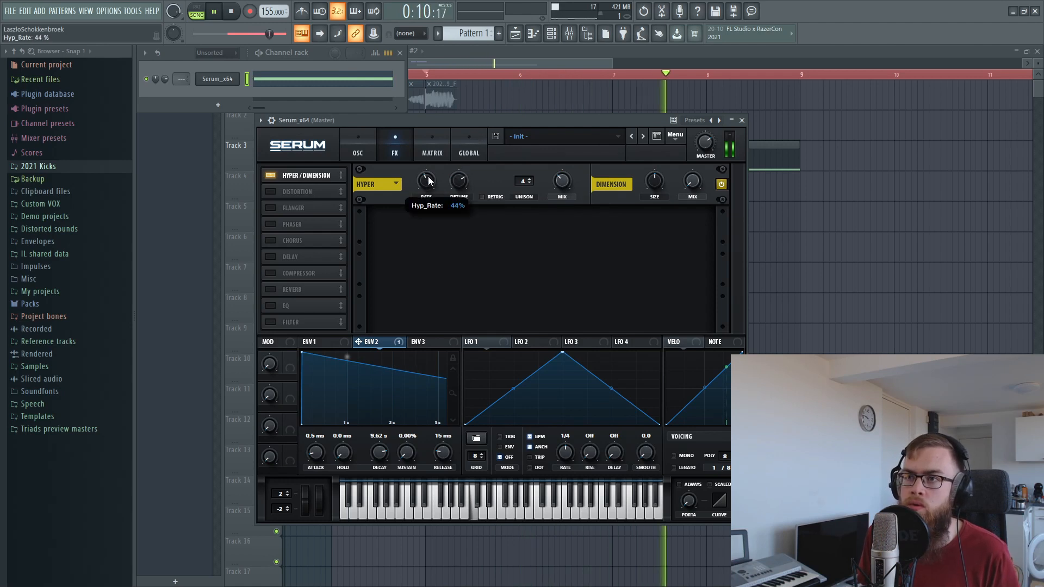
pyautogui.moveTo(442, 119); pyautogui.dragTo(455, 124)
pyautogui.press('space')
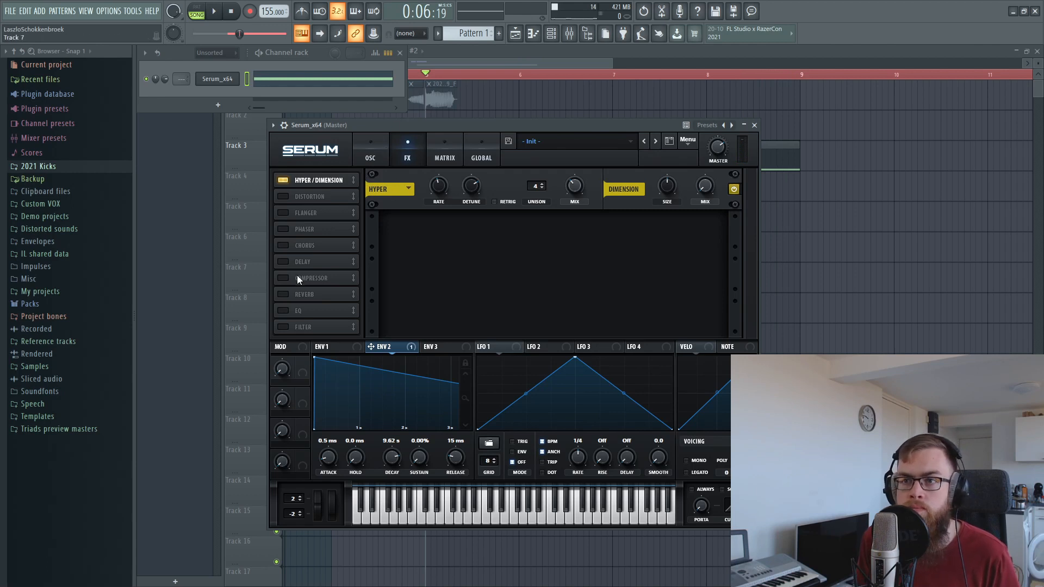
# - Increase the Dimension effect's size and adjust its mix while listening to the sweep
pyautogui.click(378, 151)
pyautogui.click(399, 153)
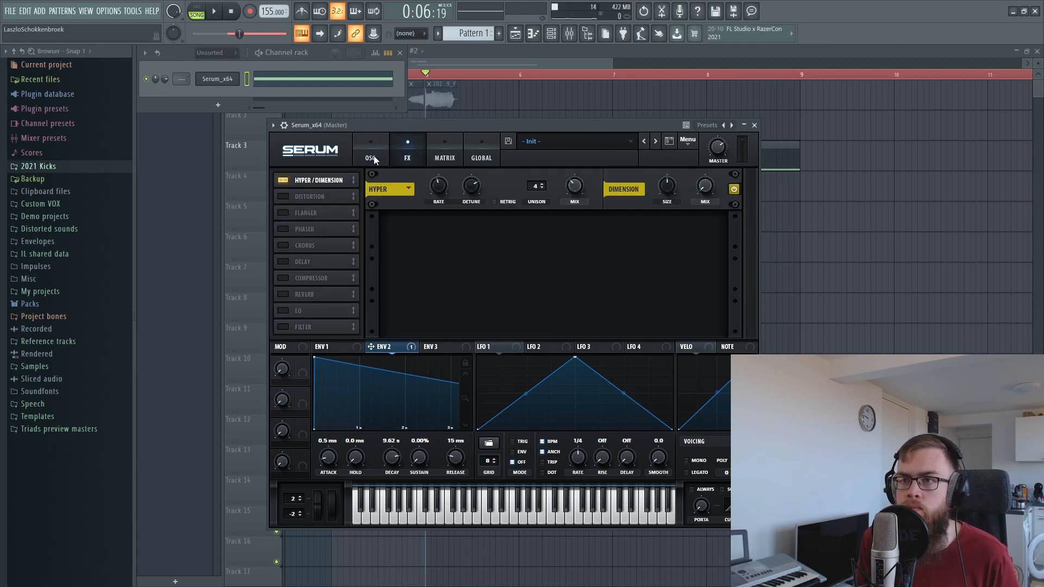
pyautogui.press('space')
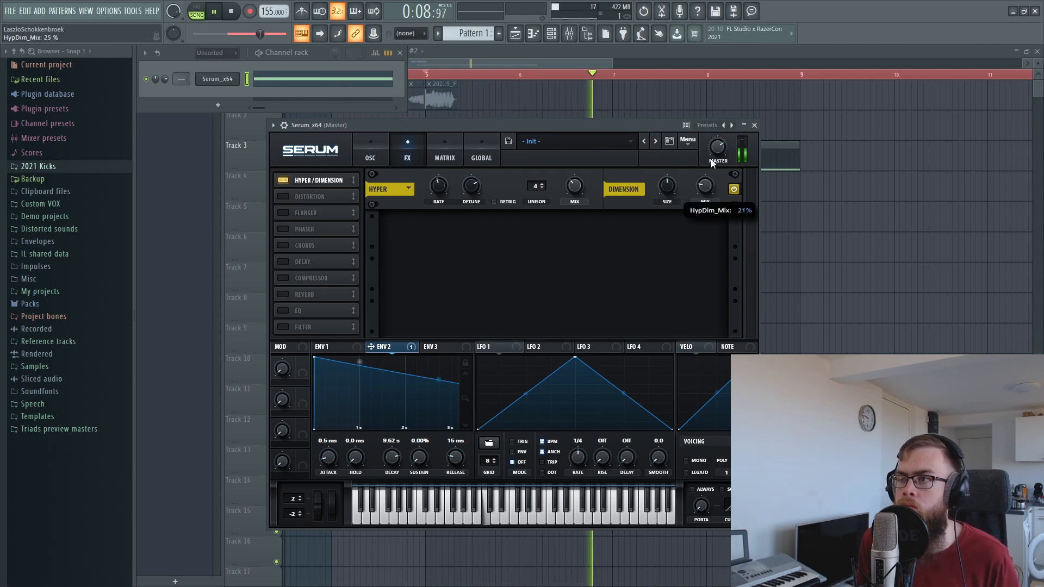
pyautogui.moveTo(669, 186); pyautogui.dragTo(677, 153)
pyautogui.moveTo(705, 186); pyautogui.dragTo(701, 203)
pyautogui.press('space')
pyautogui.press('space')
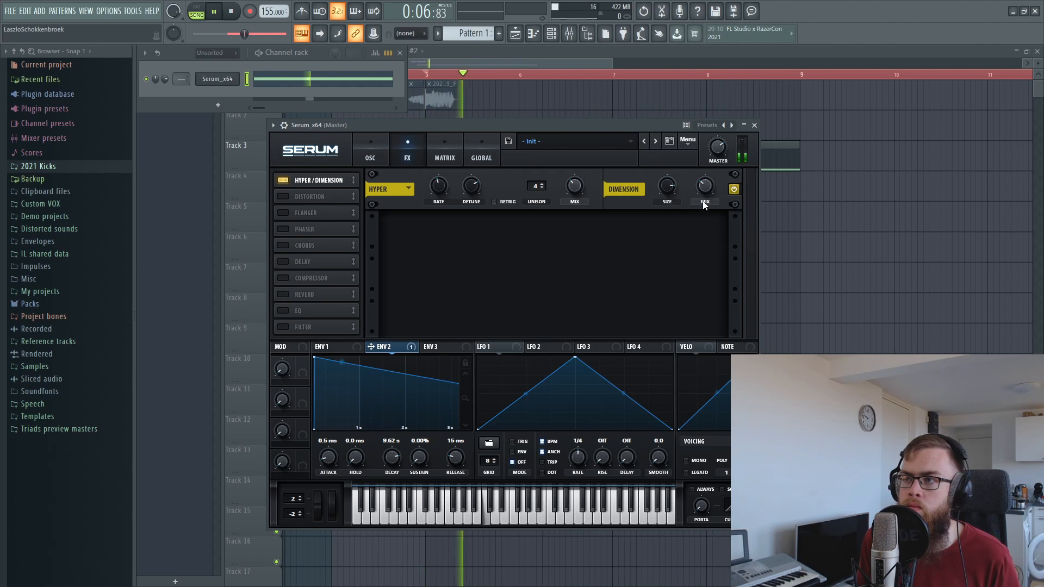
pyautogui.press('space')
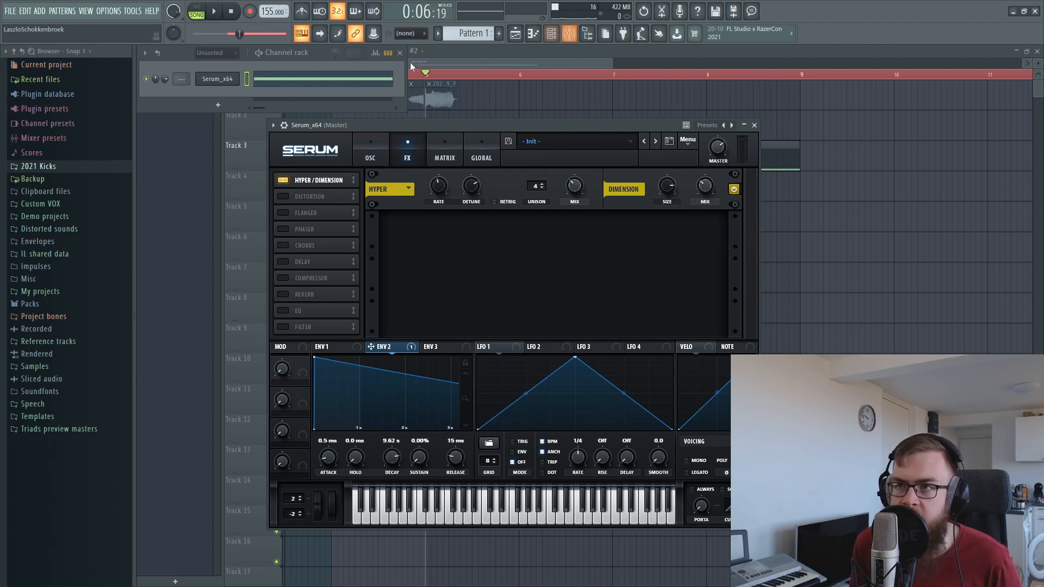
# - Assign the Serum channel to mixer track 3 and send that track to Insert 4
pyautogui.click(287, 124)
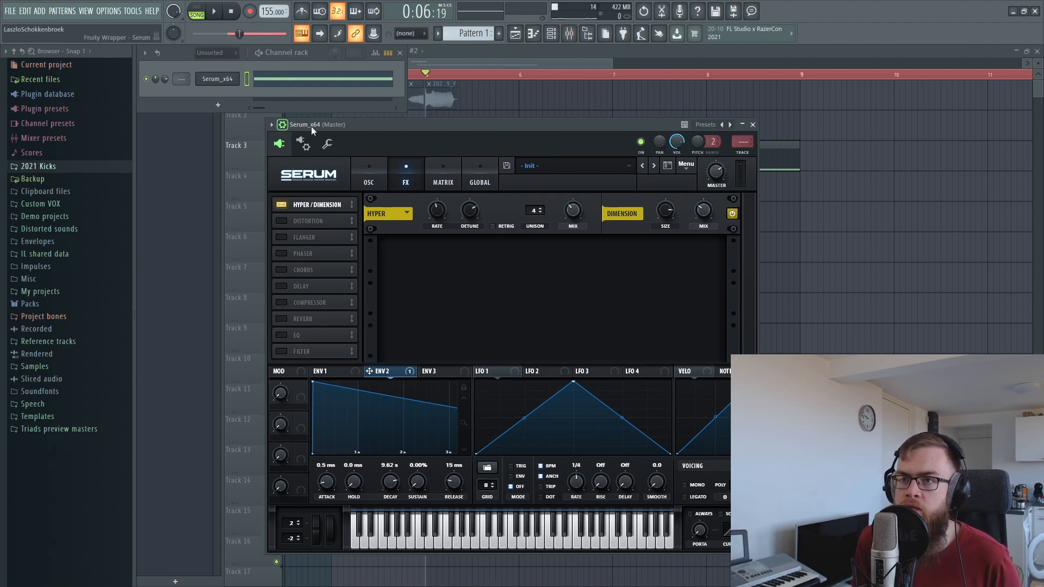
pyautogui.click(737, 145)
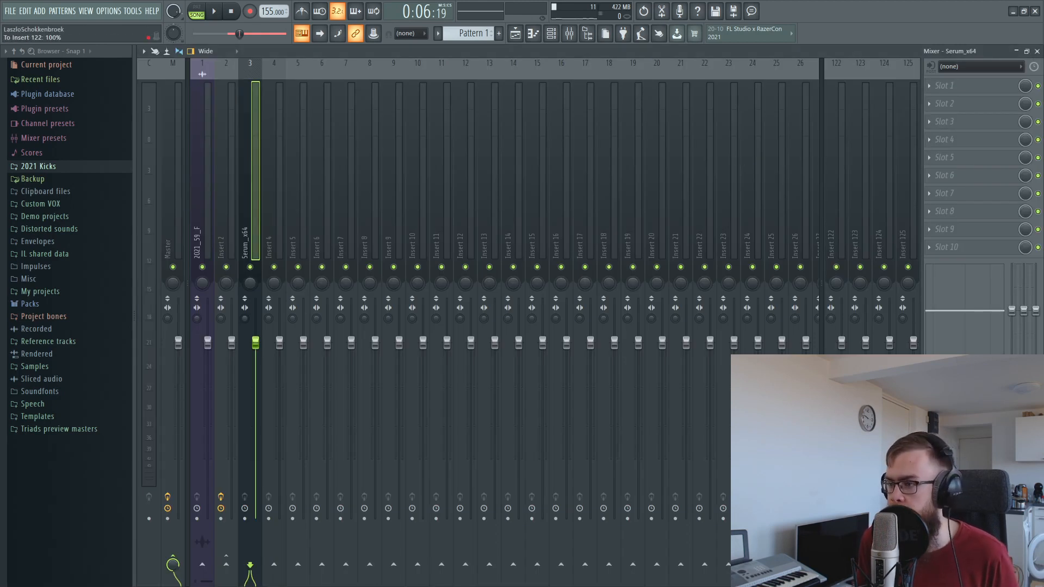
pyautogui.rightClick(837, 200)
pyautogui.moveTo(869, 118)
pyautogui.moveTo(757, 129); pyautogui.dragTo(251, 211)
pyautogui.click(274, 566)
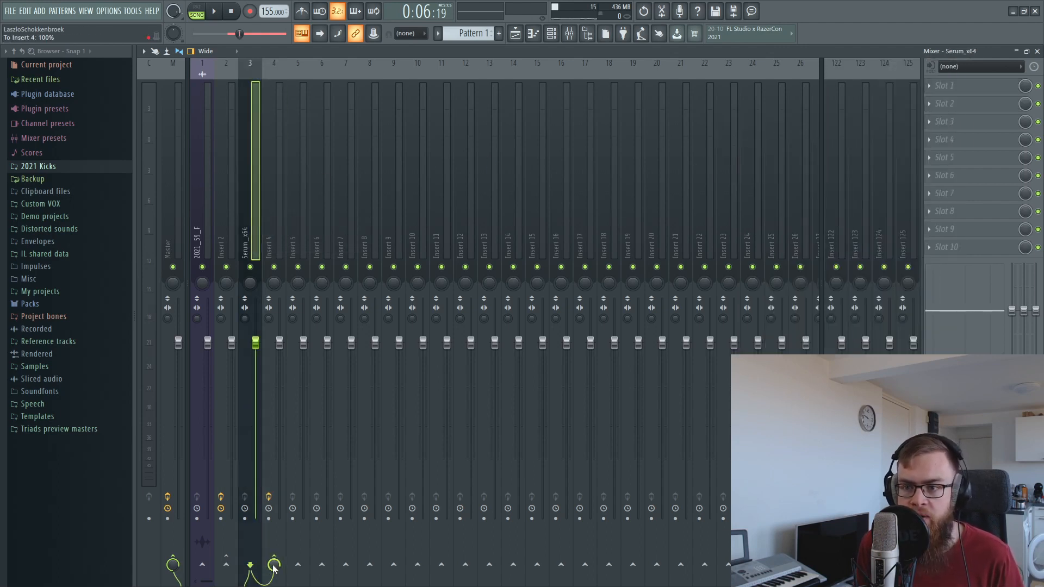
# - Play the Serum sweep through its new mixer routing and return to the playlist
pyautogui.press('space')
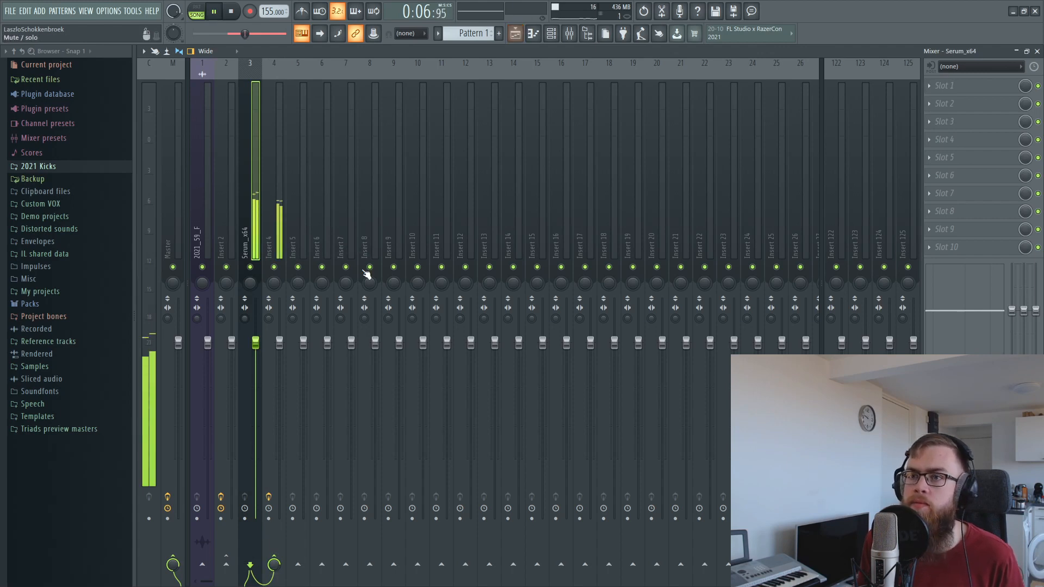
pyautogui.press('F5')
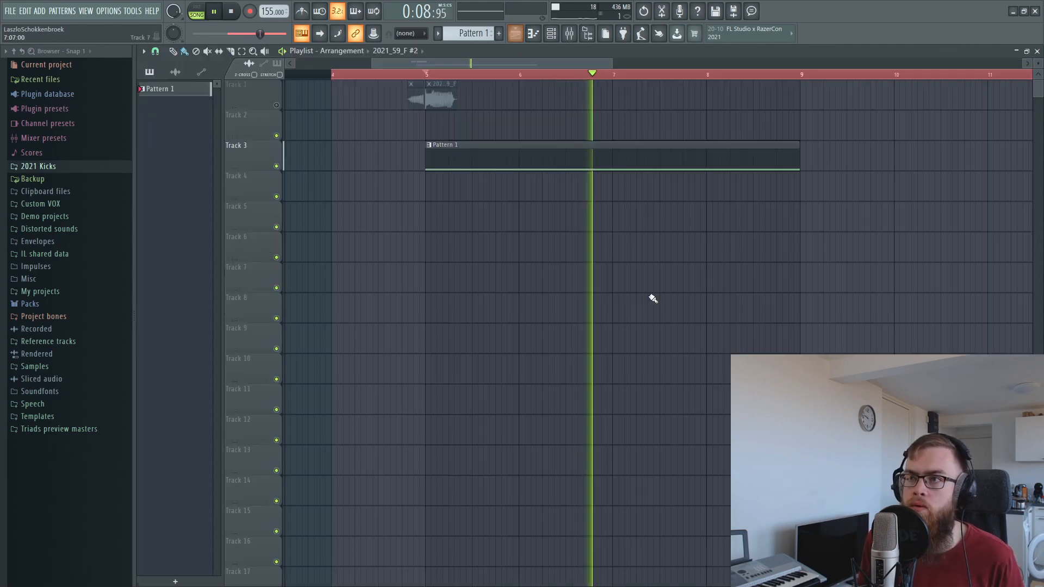
pyautogui.press('space')
# - Unmute Track 1 in the playlist and play the kick with the sweep from bar 4
pyautogui.click(276, 105)
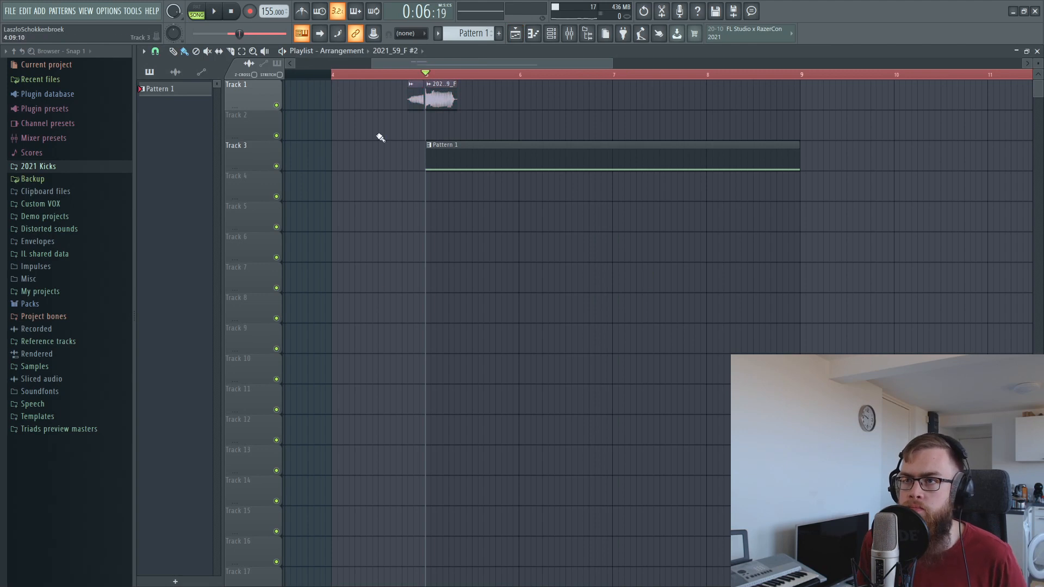
pyautogui.moveTo(363, 75); pyautogui.dragTo(338, 75)
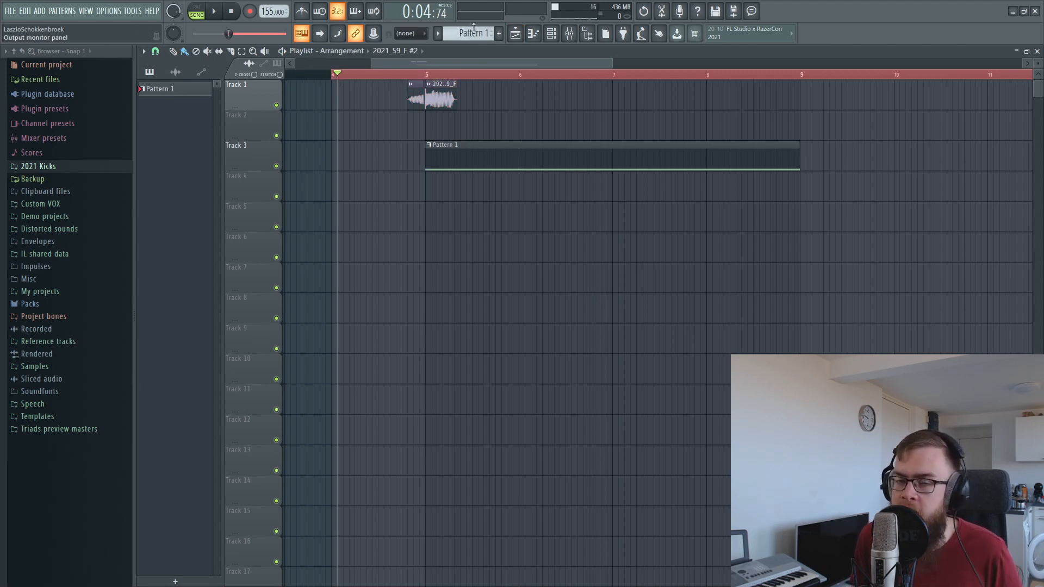
pyautogui.moveTo(372, 98); pyautogui.dragTo(452, 117)
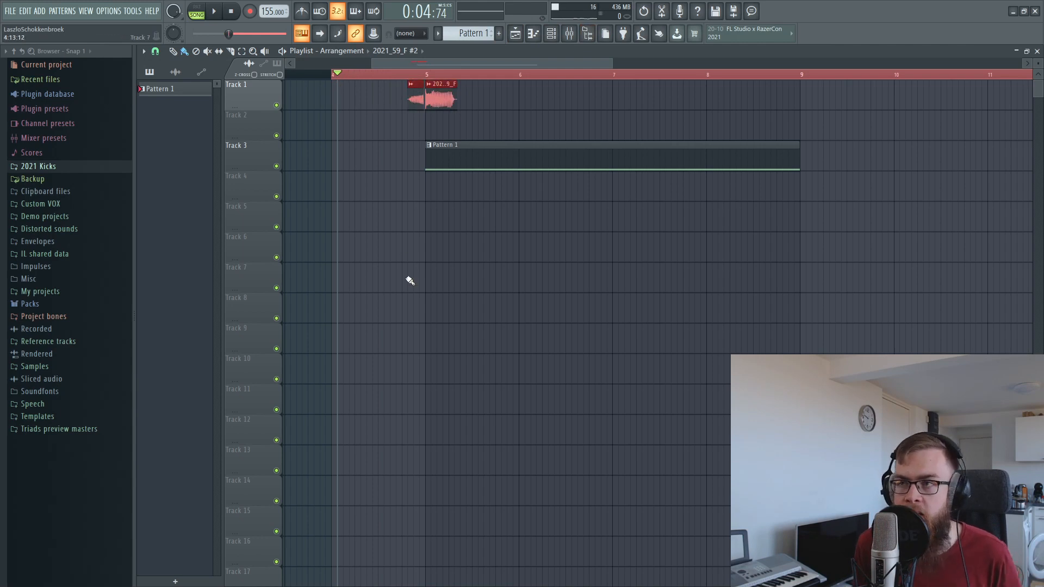
pyautogui.click(522, 163)
pyautogui.press('space')
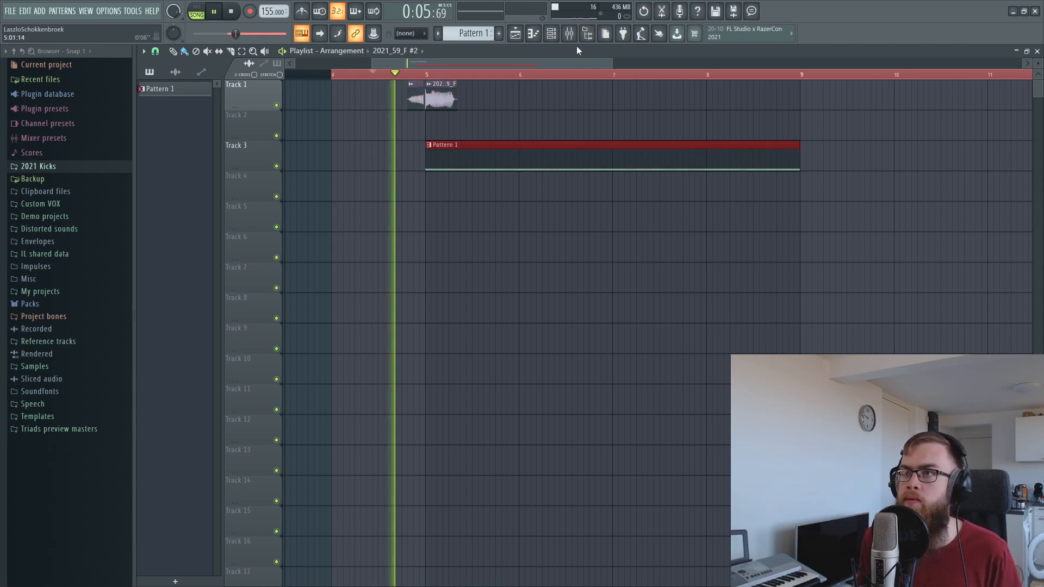
# - Lower the Serum track's volume in the mixer while the kick and sweep play
pyautogui.click(570, 34)
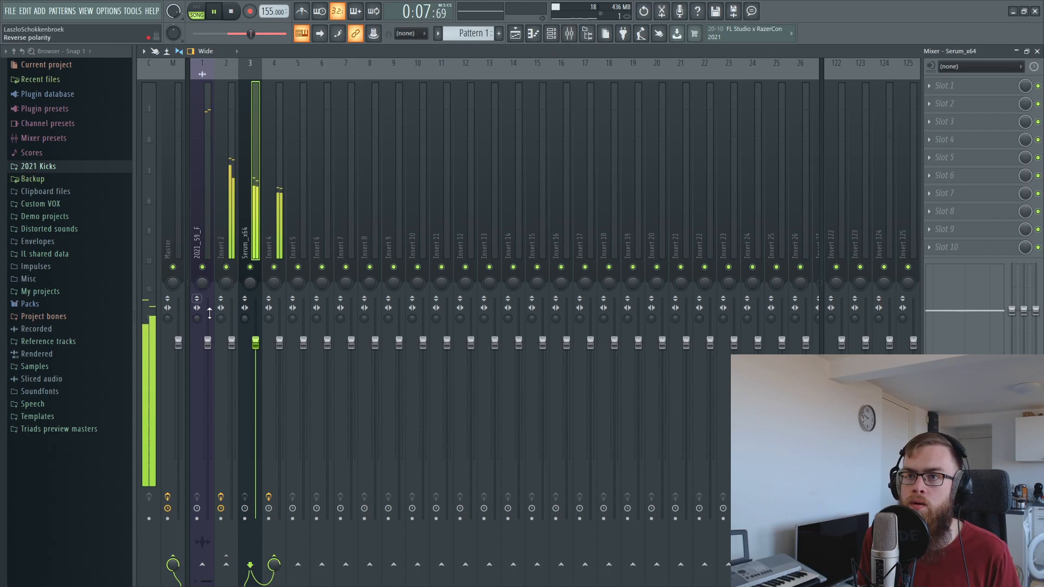
pyautogui.moveTo(256, 343); pyautogui.dragTo(259, 370)
pyautogui.press('space')
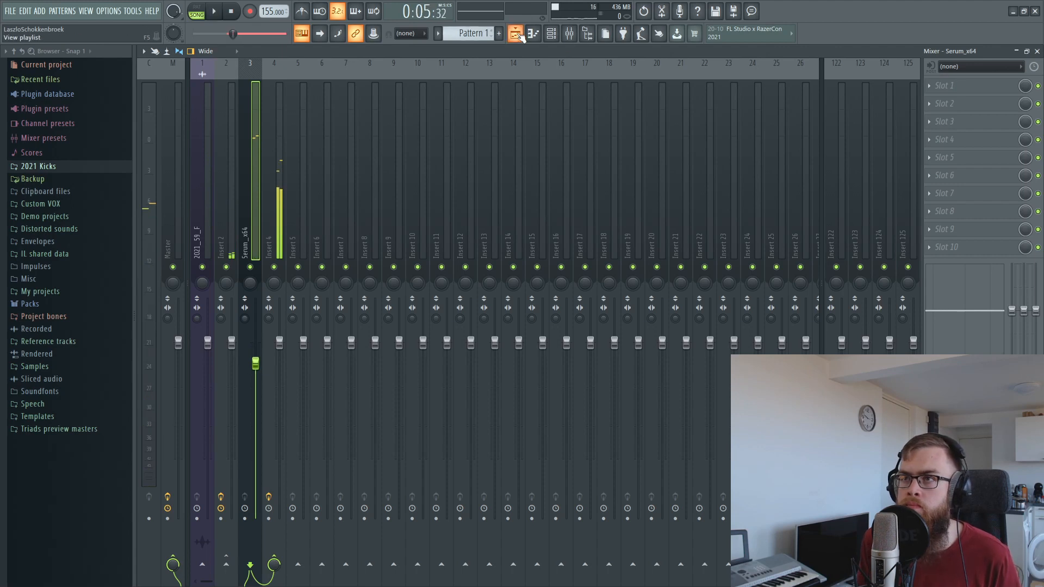
# - Extend the Serum's C5 note in Pattern 1 to eight bars in the piano roll
pyautogui.click(519, 36)
pyautogui.press('F7')
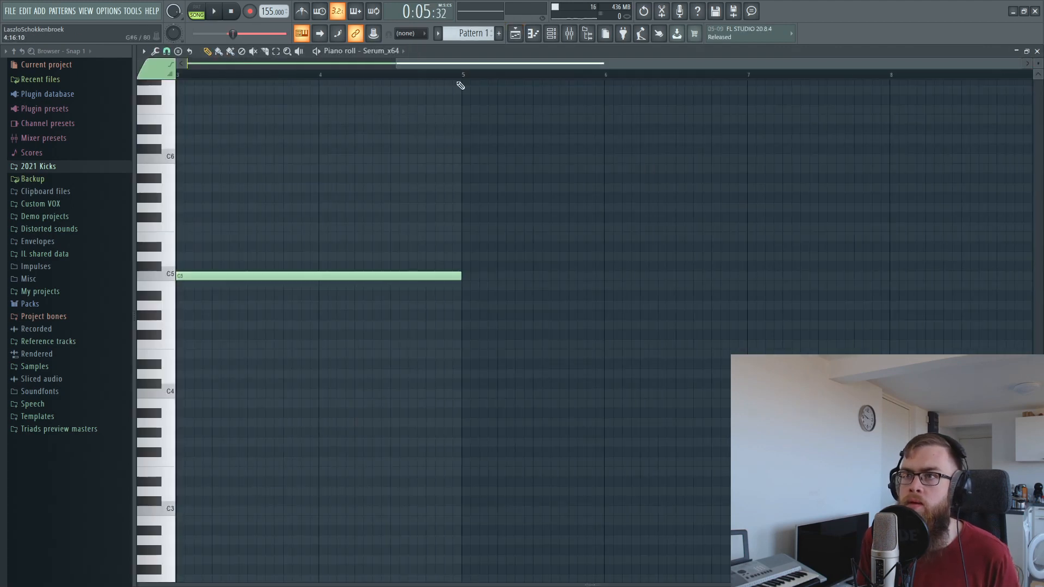
pyautogui.moveTo(614, 277); pyautogui.dragTo(928, 277)
pyautogui.click(1036, 51)
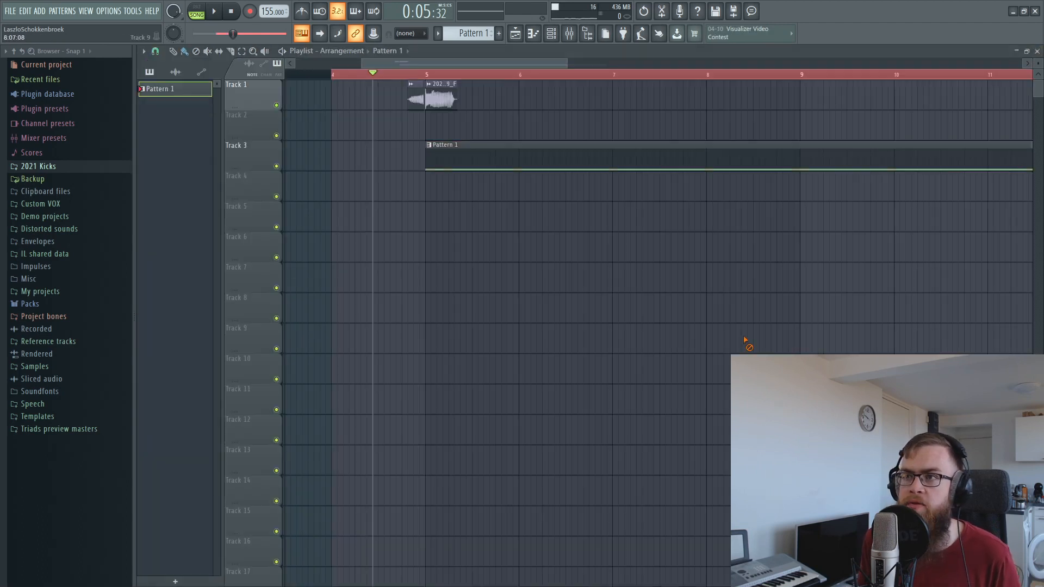
# - In Serum's Env 1, pull the sustain down to minus infinity and raise the decay to about 13.4 s
pyautogui.click(550, 33)
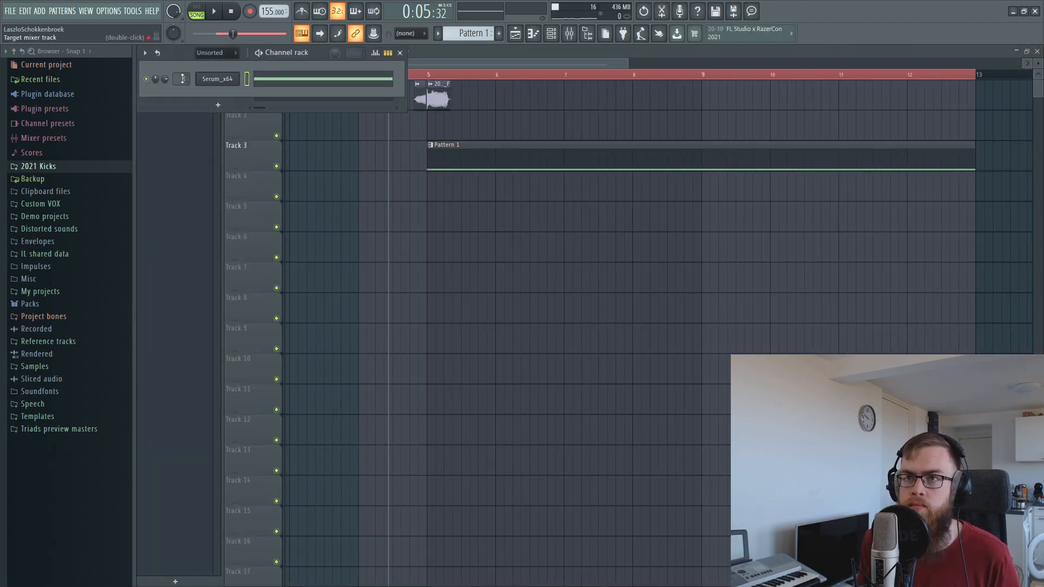
pyautogui.click(216, 80)
pyautogui.click(343, 372)
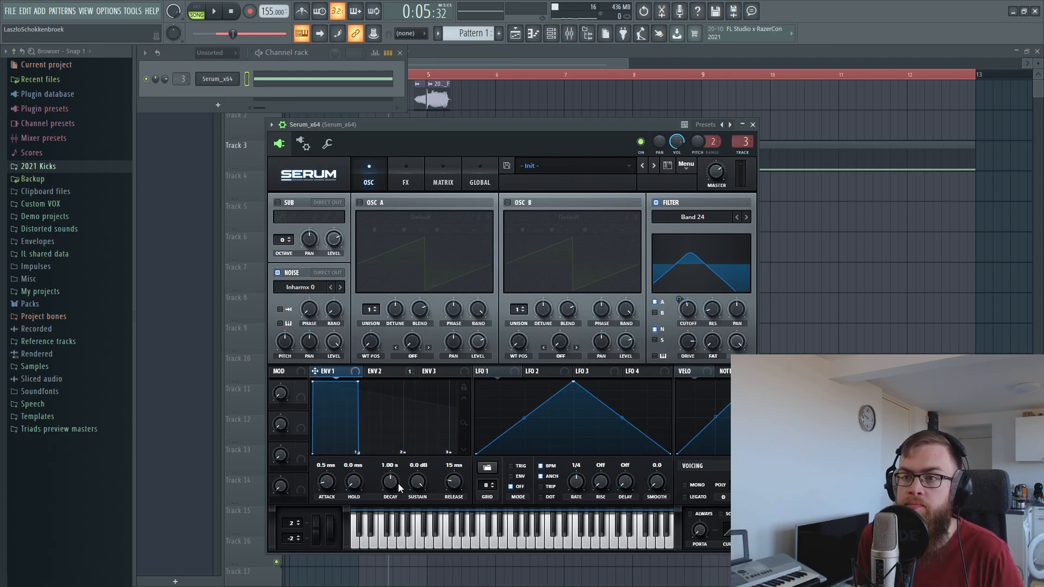
pyautogui.moveTo(385, 480); pyautogui.dragTo(393, 465)
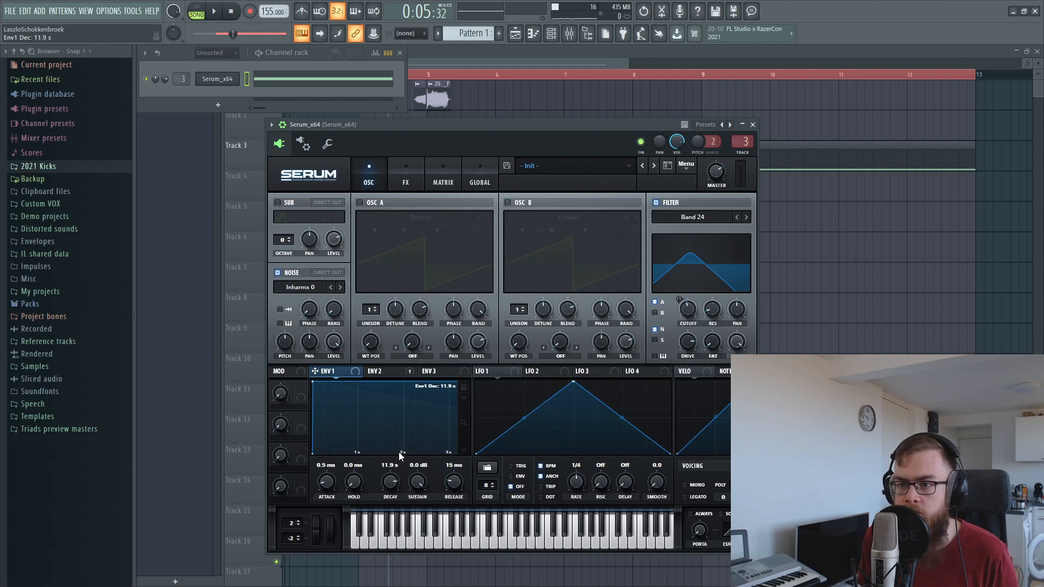
pyautogui.moveTo(398, 447); pyautogui.dragTo(399, 496)
pyautogui.moveTo(378, 384); pyautogui.dragTo(368, 418)
pyautogui.moveTo(381, 484); pyautogui.dragTo(391, 464)
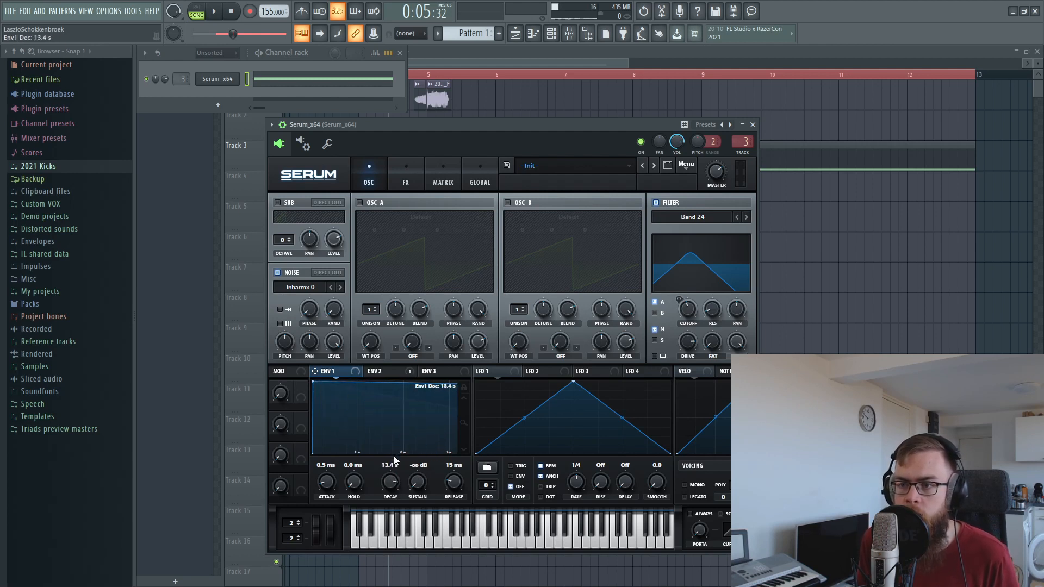
# - Play the arrangement to hear the kick with the lengthened, fading sweep
pyautogui.rightClick(935, 429)
pyautogui.press('space')
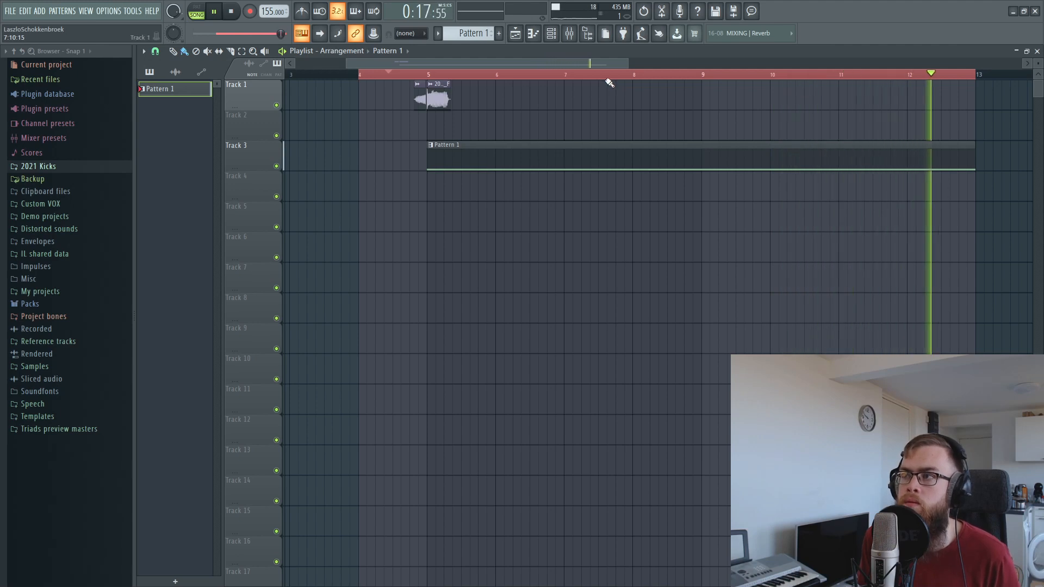
pyautogui.press('space')
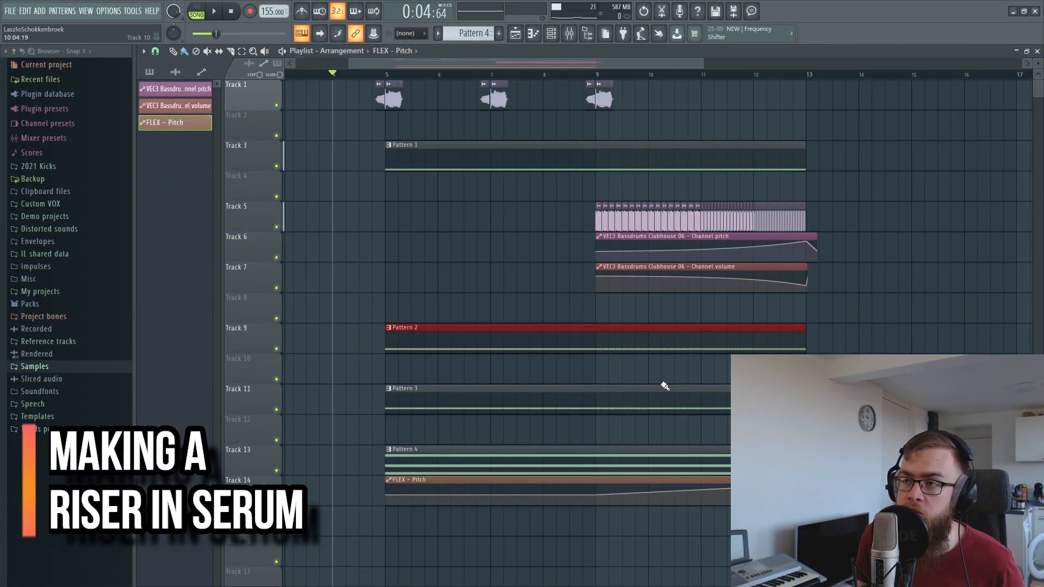
# - Go over the playlist's layers, from the kicks and Pattern 1 to the bassdrum roll, Pattern 4 and the FLEX pitch automation
pyautogui.moveTo(856, 289); pyautogui.dragTo(554, 211)
pyautogui.moveTo(582, 370); pyautogui.dragTo(577, 326)
pyautogui.moveTo(565, 409); pyautogui.dragTo(555, 391)
pyautogui.moveTo(549, 515); pyautogui.dragTo(686, 524)
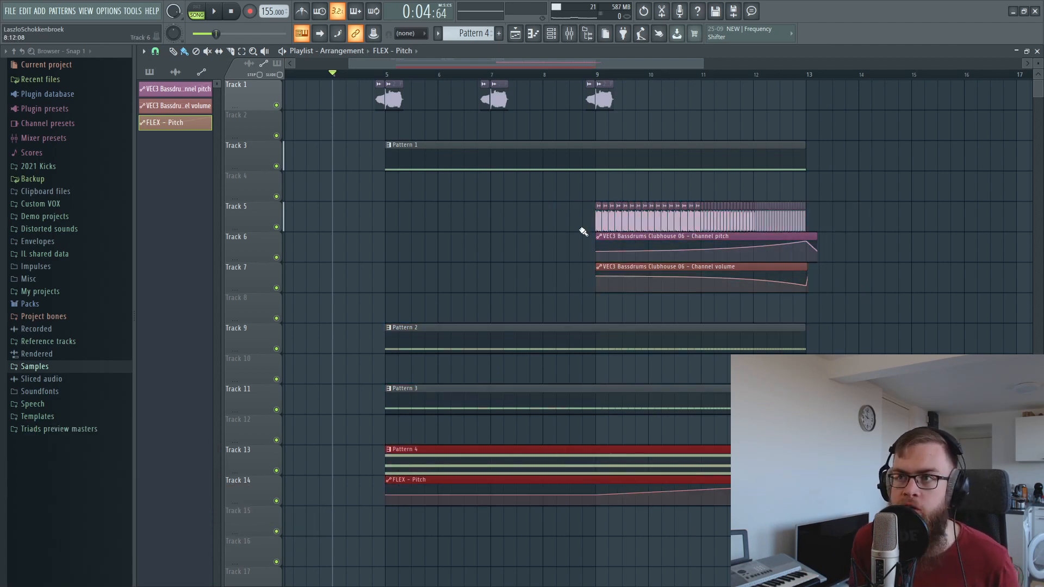
pyautogui.scroll(-2, 625, 207)
pyautogui.scroll(2, 552, 185)
pyautogui.moveTo(368, 200); pyautogui.dragTo(745, 74)
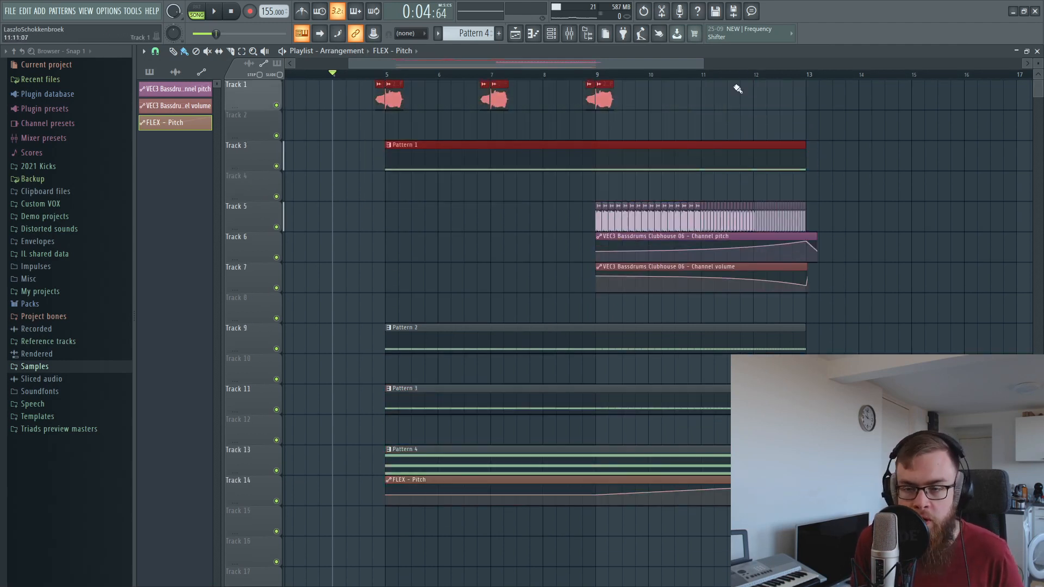
# - Add a second Serum instance and create Pattern 5 for it
pyautogui.click(551, 34)
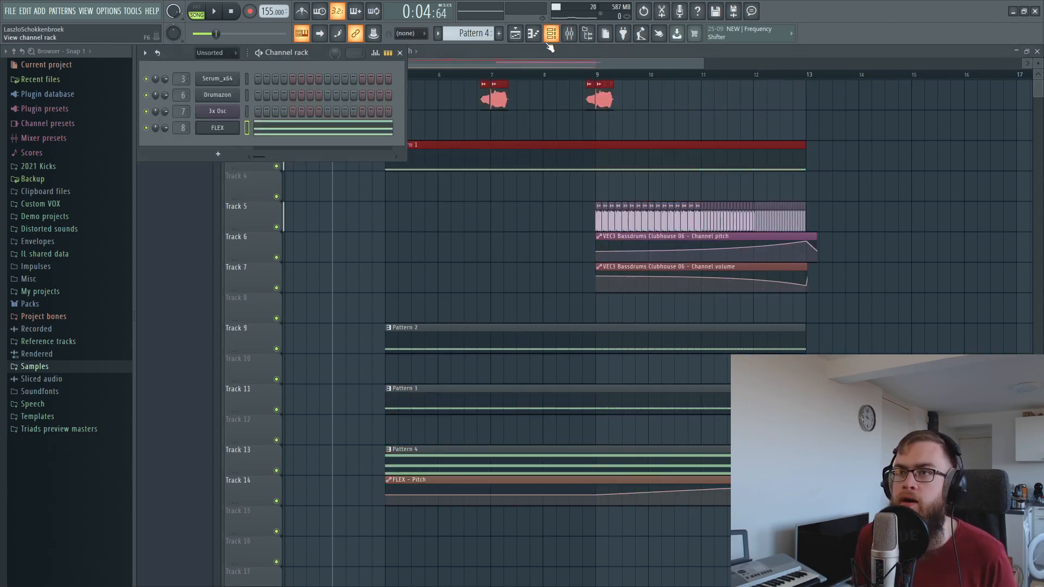
pyautogui.click(500, 34)
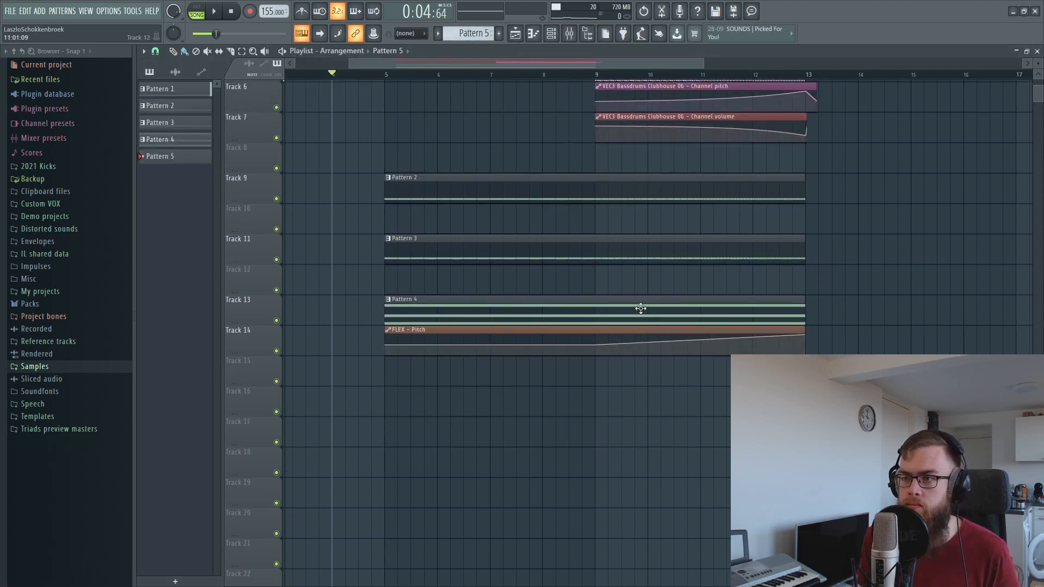
pyautogui.moveTo(541, 369); pyautogui.dragTo(703, 319)
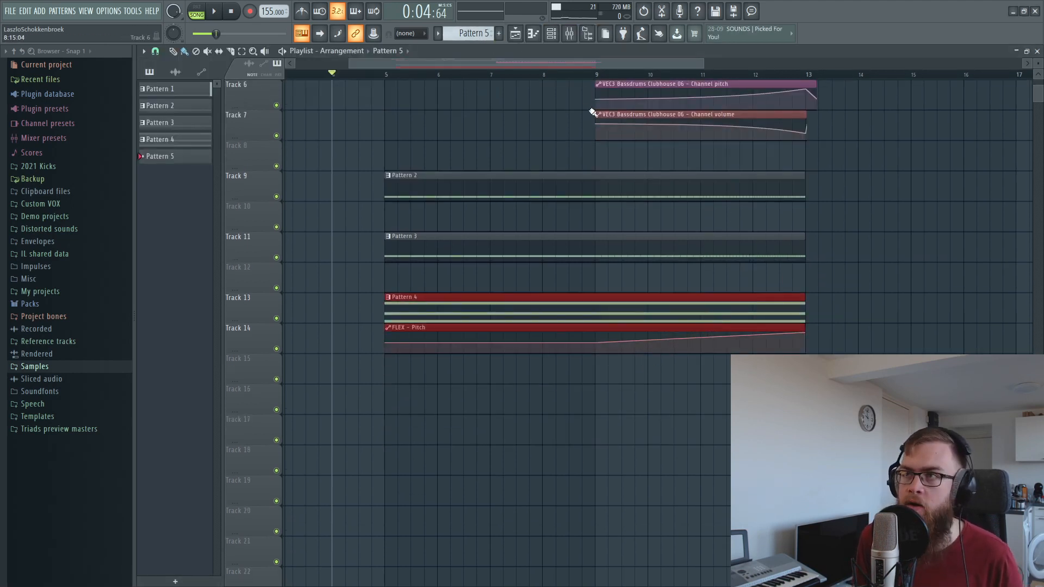
# - Draw an eight-bar note for the second Serum in the piano roll and move it to F4
pyautogui.click(551, 34)
pyautogui.rightClick(228, 143)
pyautogui.click(261, 144)
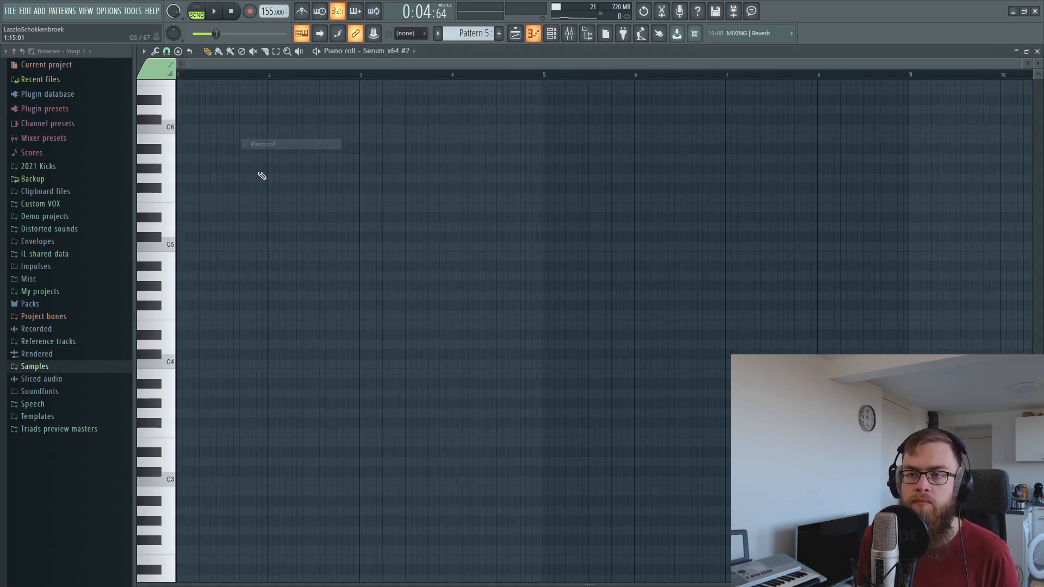
pyautogui.click(185, 199)
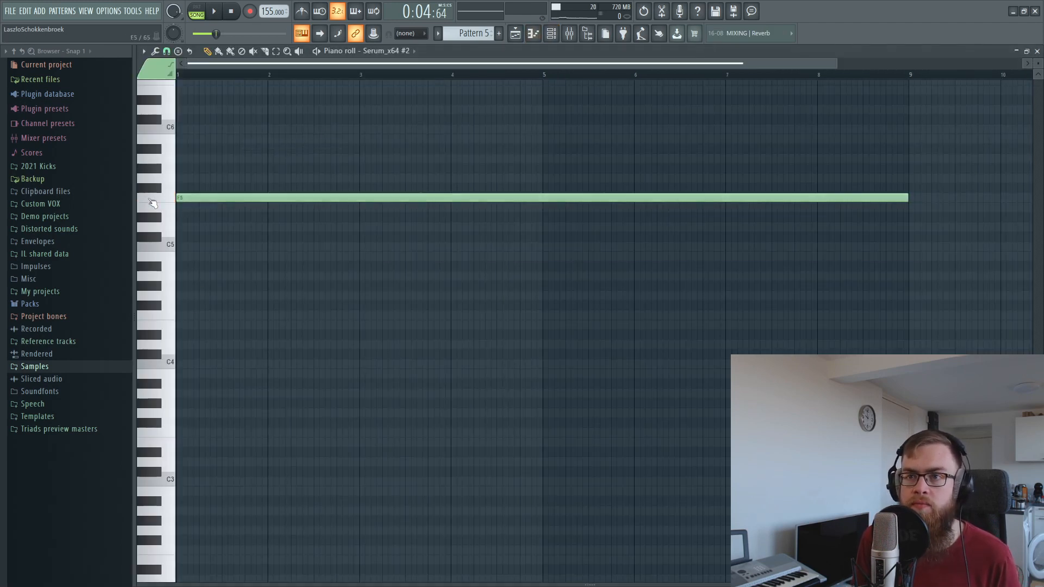
pyautogui.scroll(-2, 451, 157)
pyautogui.moveTo(737, 199); pyautogui.dragTo(723, 317)
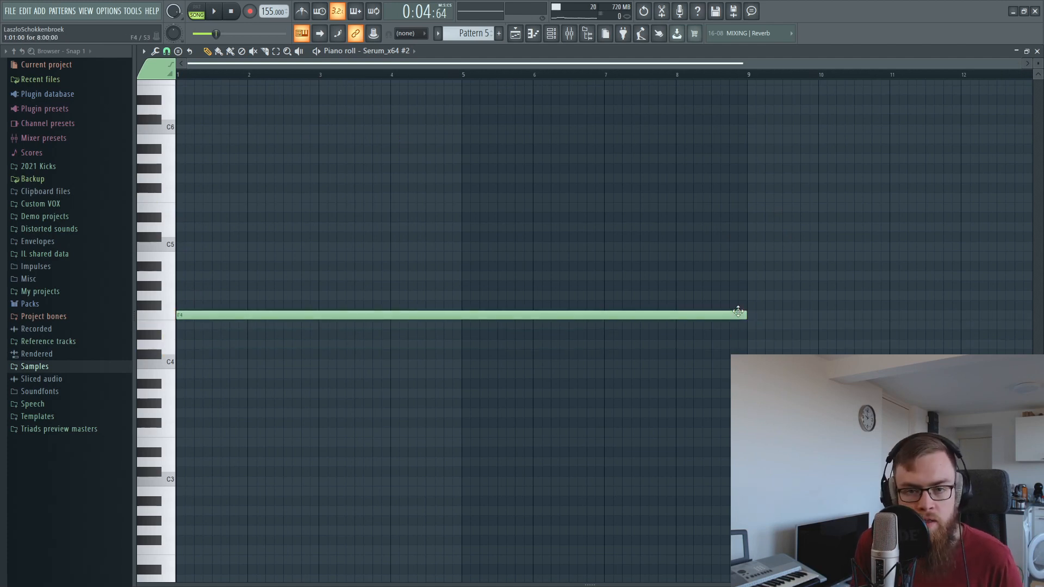
pyautogui.scroll(2, 166, 272)
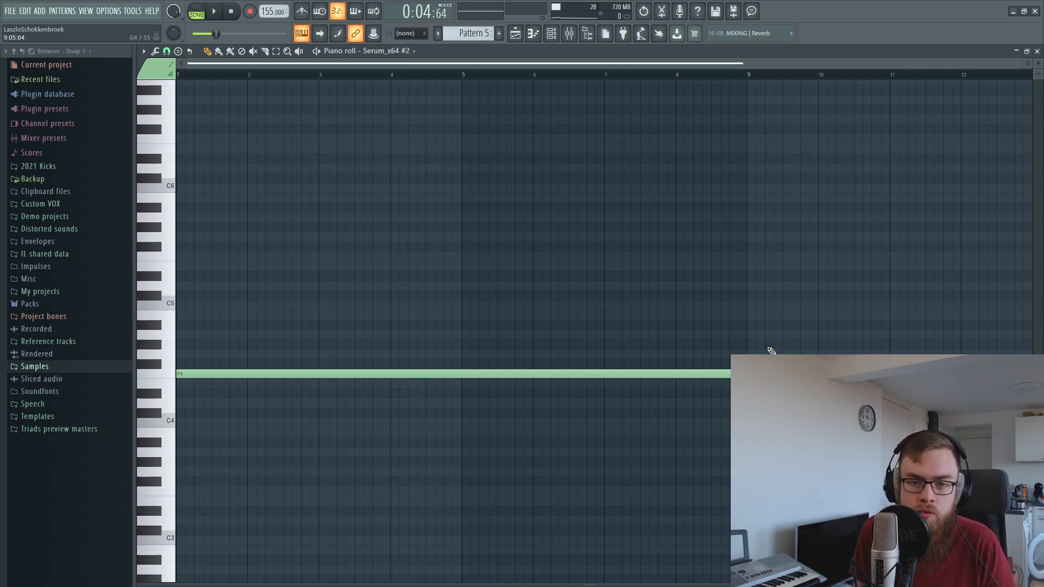
# - Place Pattern 5 on Track 16 of the playlist, starting at bar 5
pyautogui.click(515, 38)
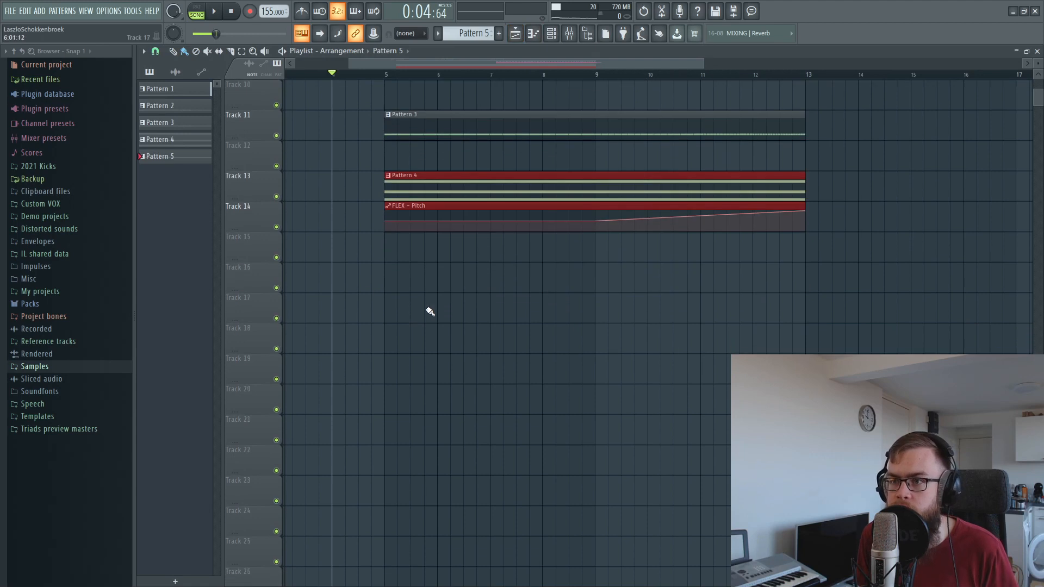
pyautogui.click(390, 283)
pyautogui.moveTo(548, 292); pyautogui.dragTo(454, 233)
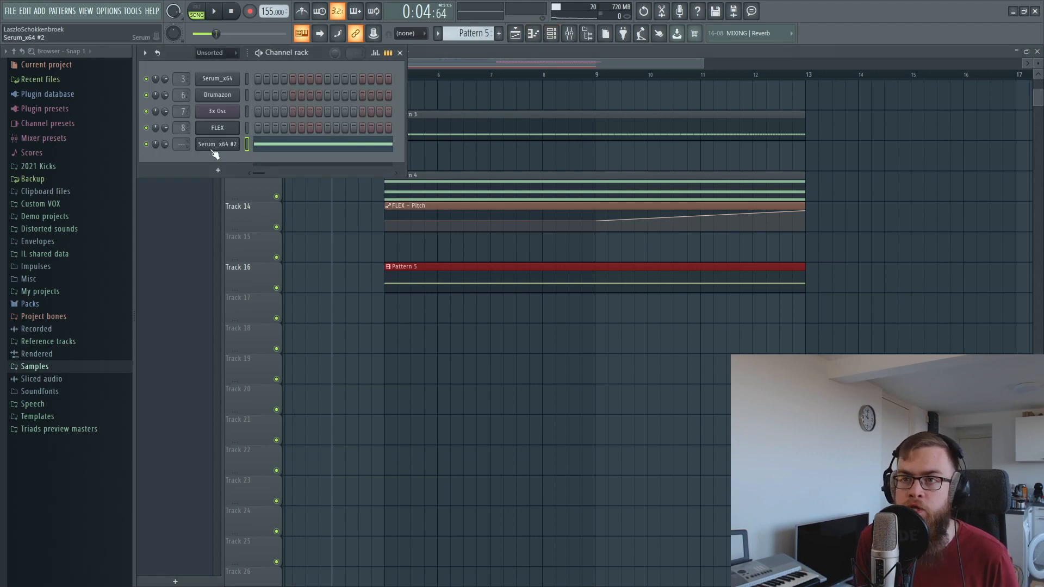
# - Check the song time at bar 5 and bar 13 to work out the duration of the Pattern 5 clip
pyautogui.click(213, 148)
pyautogui.click(197, 7)
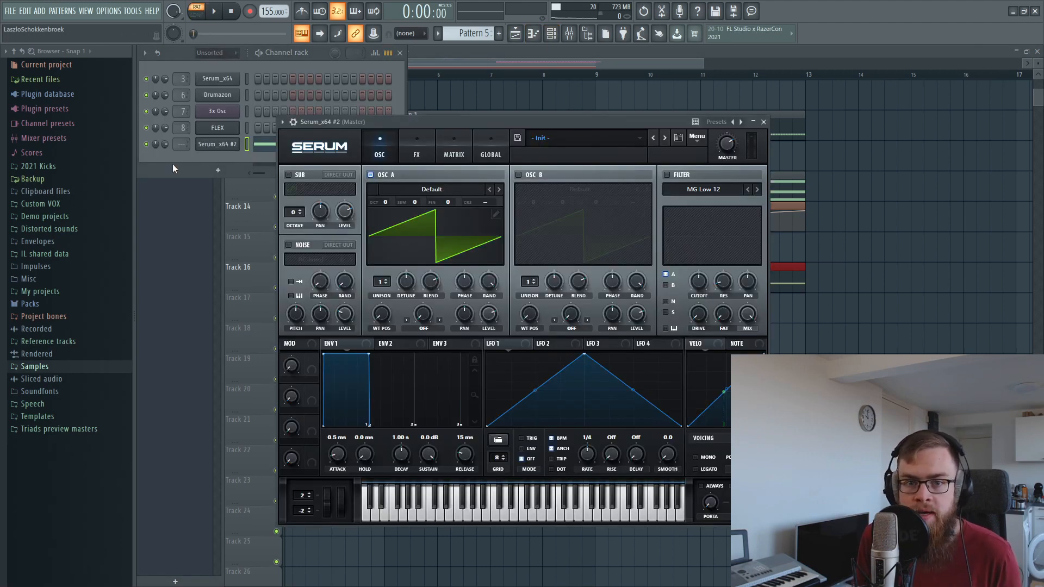
pyautogui.press('F5')
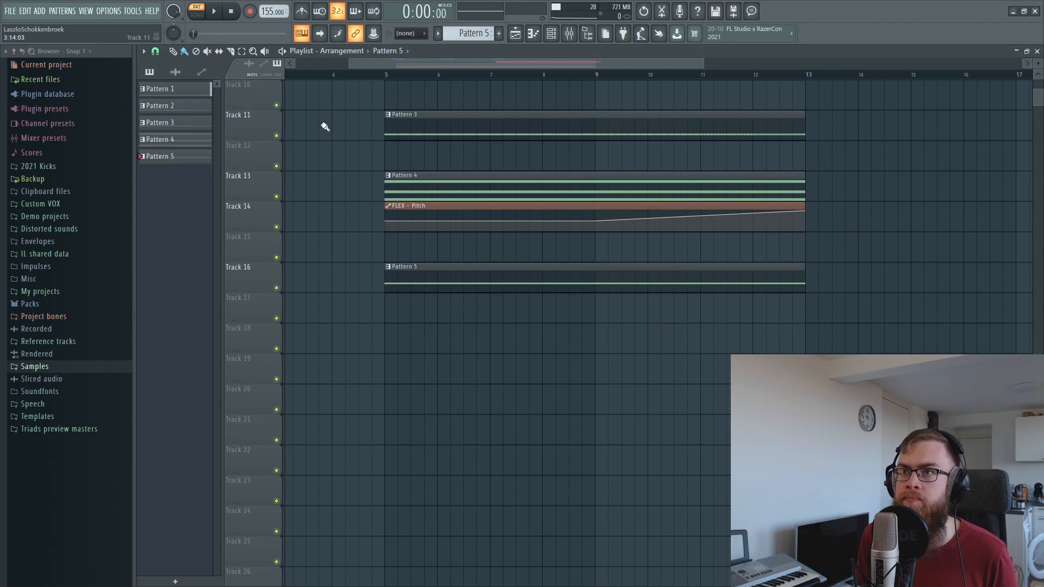
pyautogui.click(390, 74)
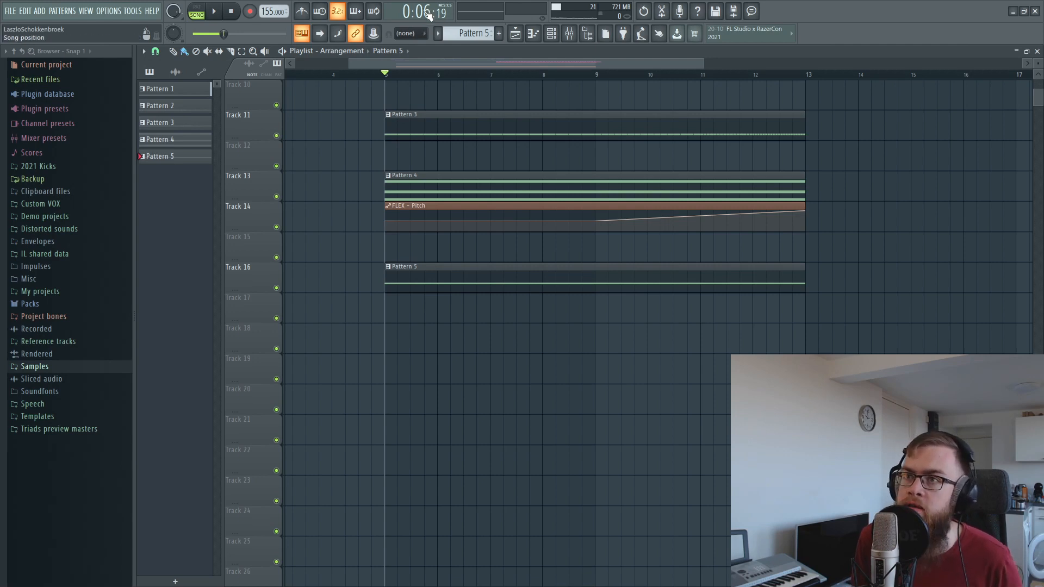
pyautogui.click(807, 75)
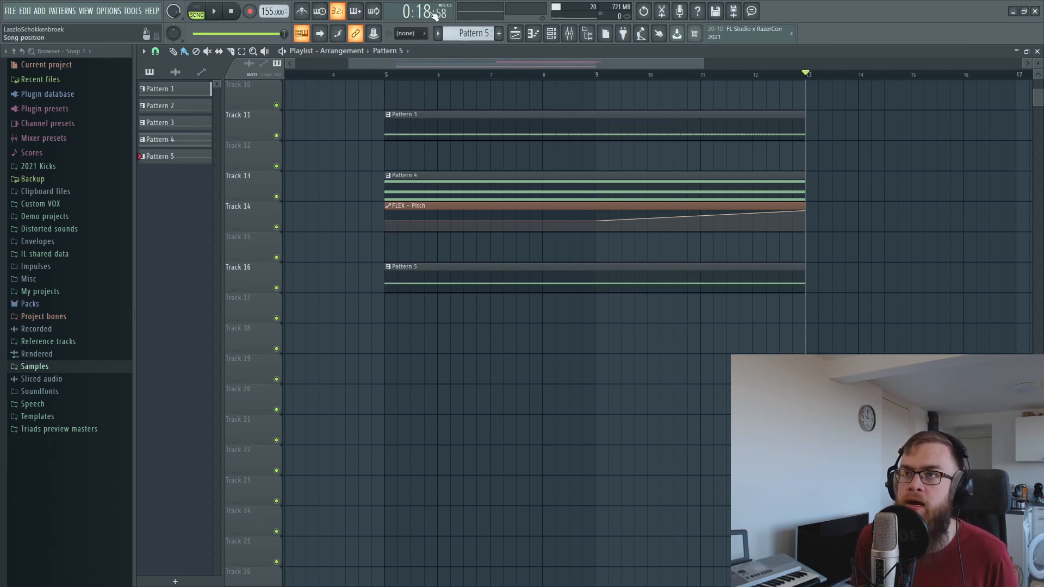
pyautogui.click(550, 33)
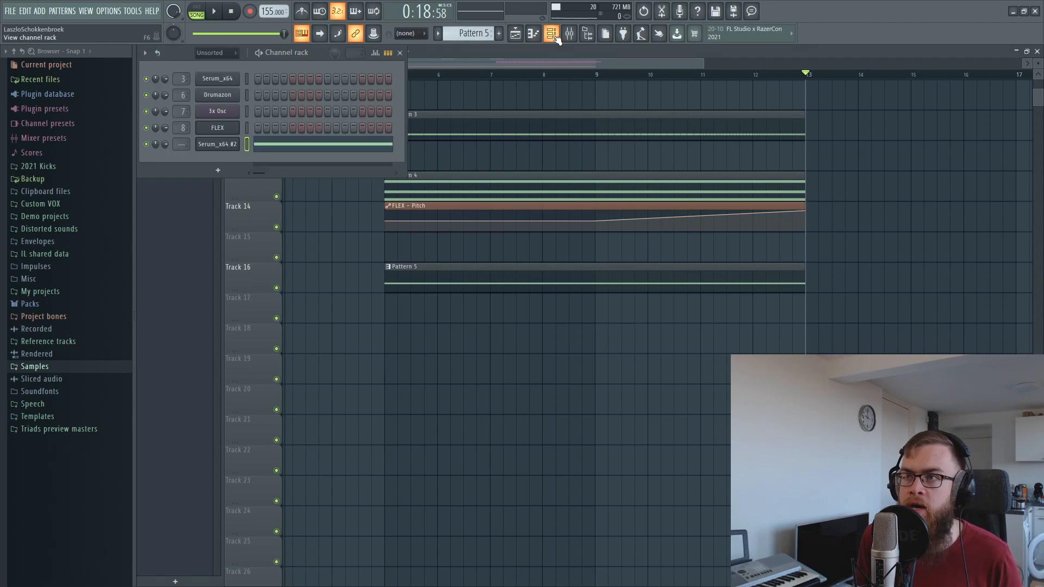
# - Set the Env 1 attack time to 12.5 s in the second Serum instance
pyautogui.click(215, 145)
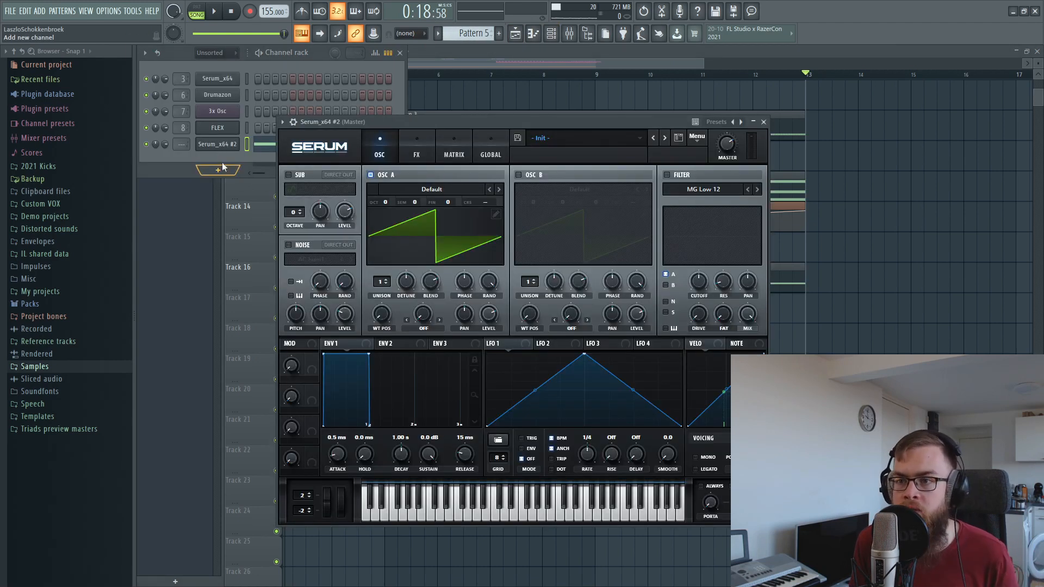
pyautogui.moveTo(369, 354); pyautogui.dragTo(516, 339)
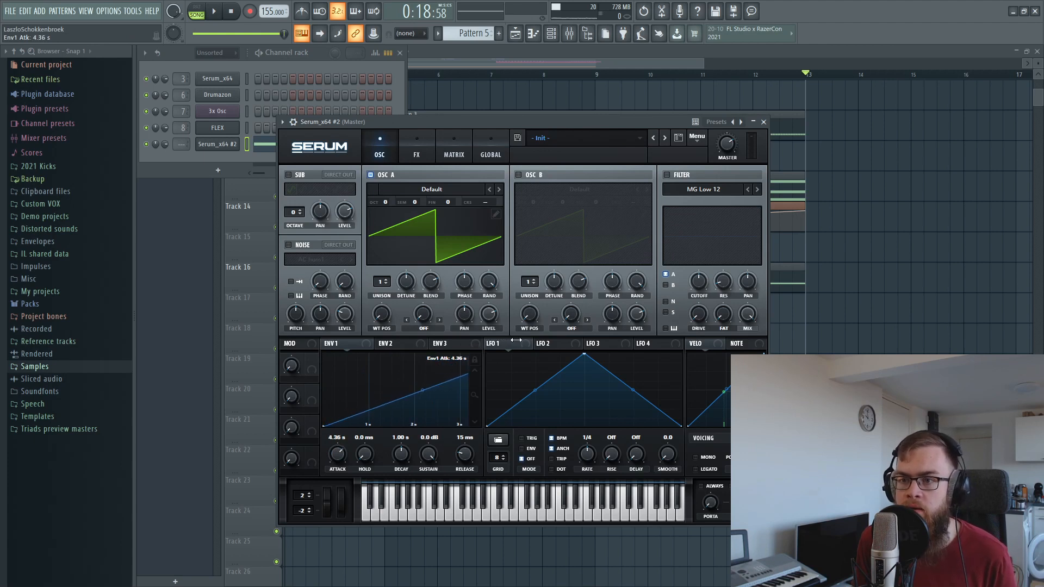
pyautogui.moveTo(341, 461); pyautogui.dragTo(341, 444)
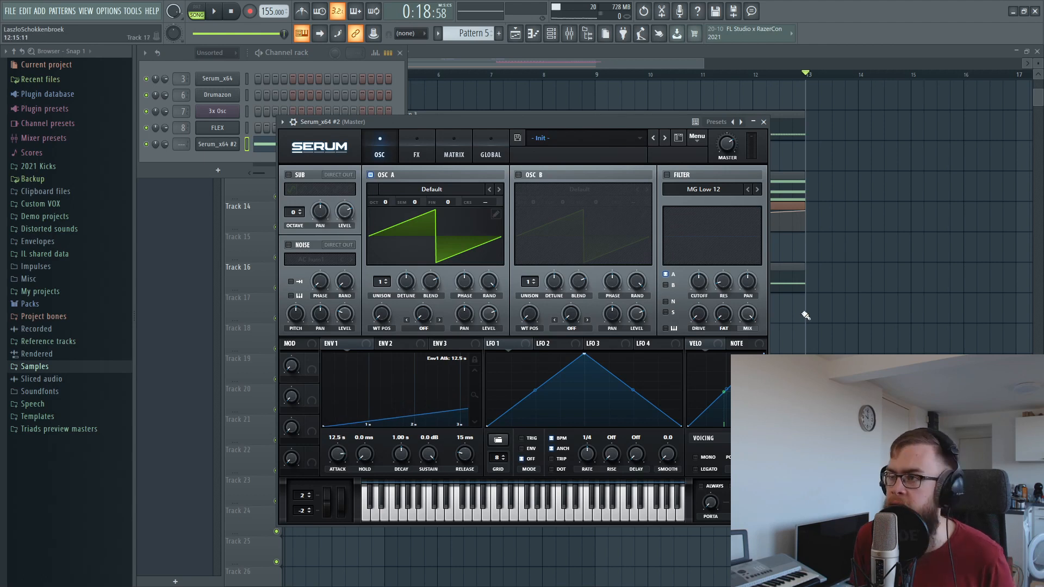
pyautogui.click(788, 291)
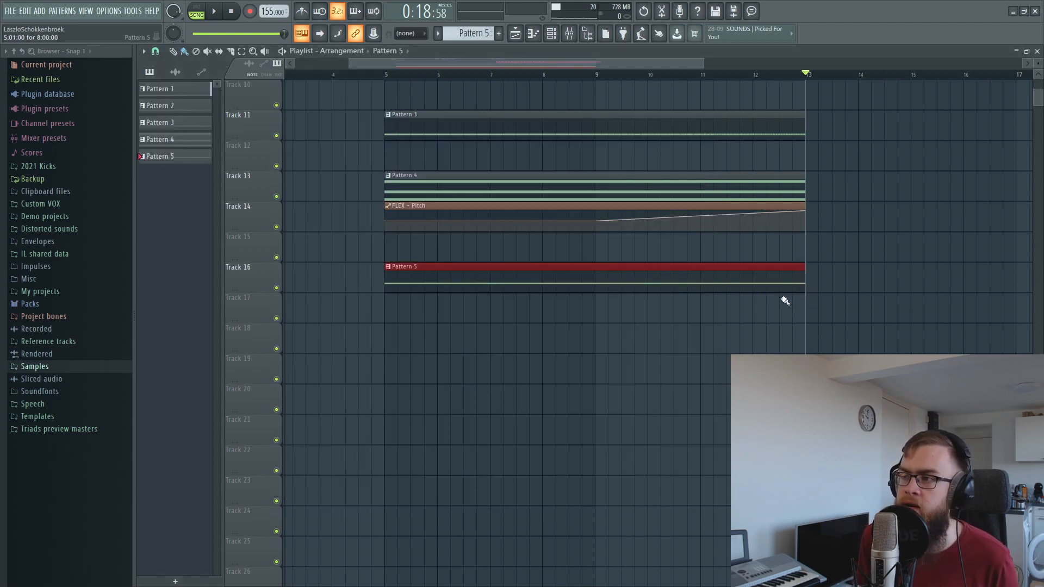
# - Bend the Env 1 attack curve upward to 66% and set the attack time back to 12.5 s
pyautogui.click(550, 34)
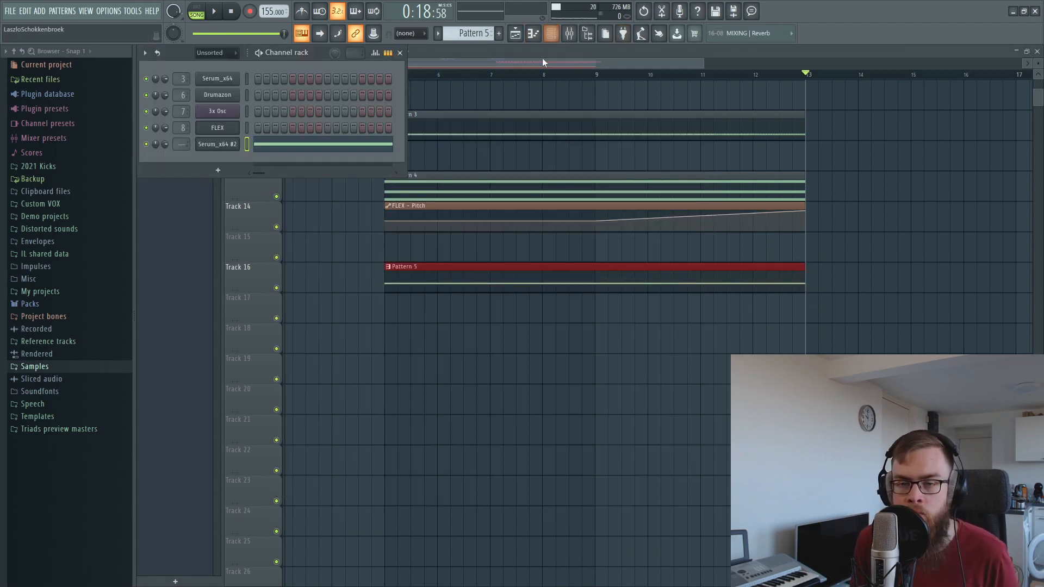
pyautogui.click(213, 144)
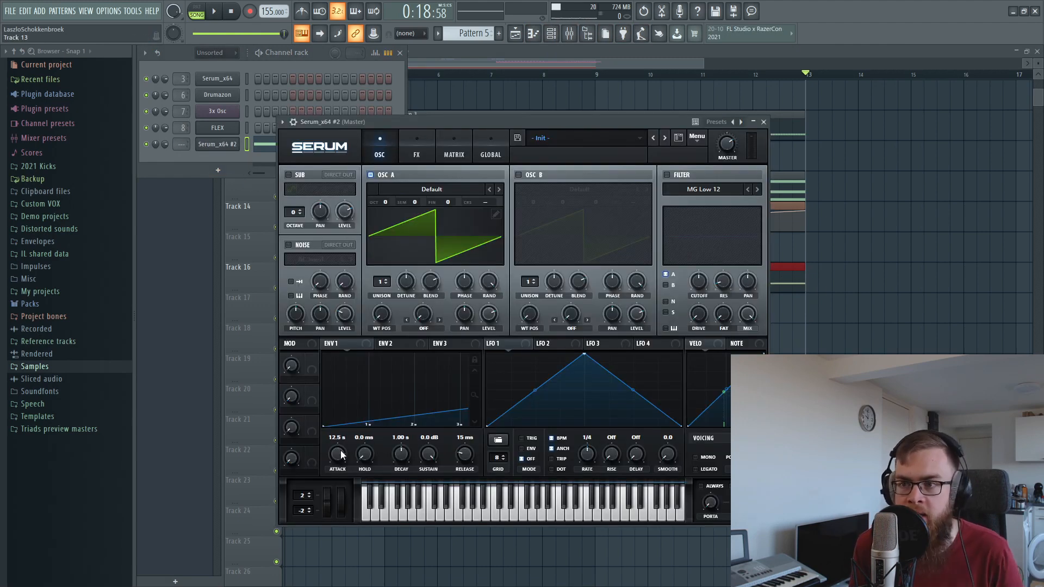
pyautogui.moveTo(337, 455); pyautogui.dragTo(334, 470)
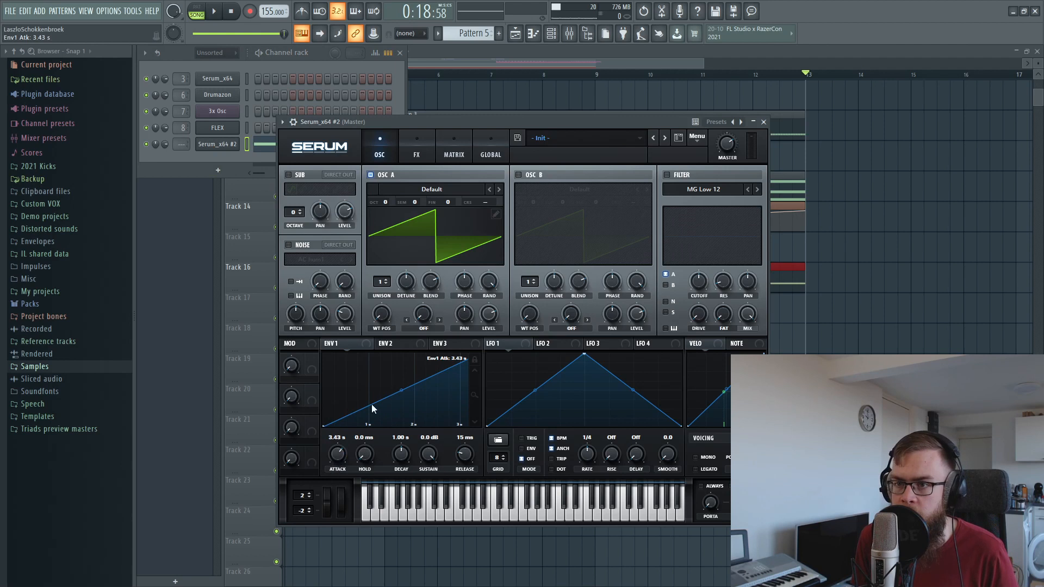
pyautogui.moveTo(401, 390); pyautogui.dragTo(396, 400)
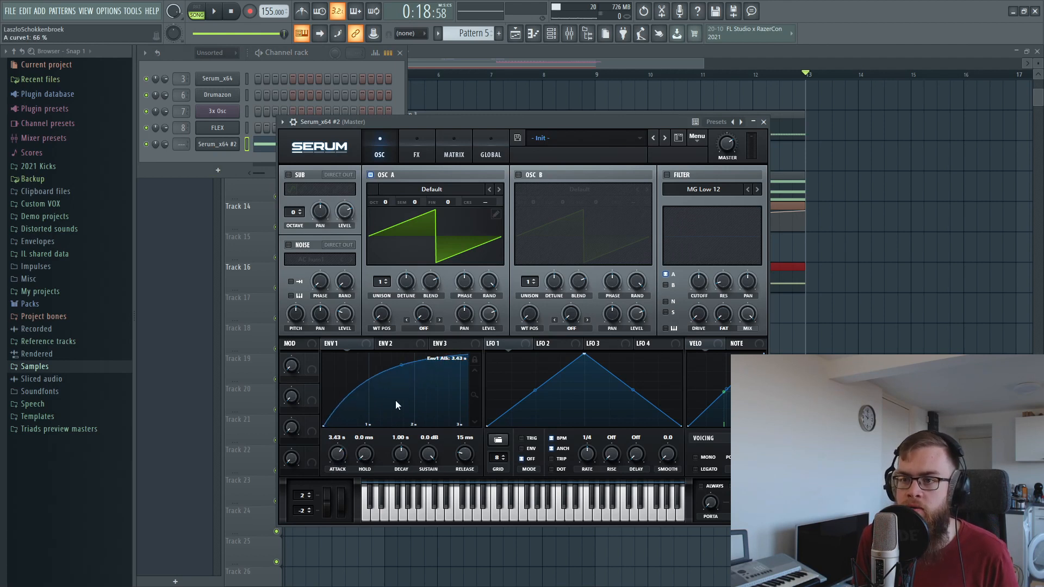
pyautogui.moveTo(334, 464); pyautogui.dragTo(342, 429)
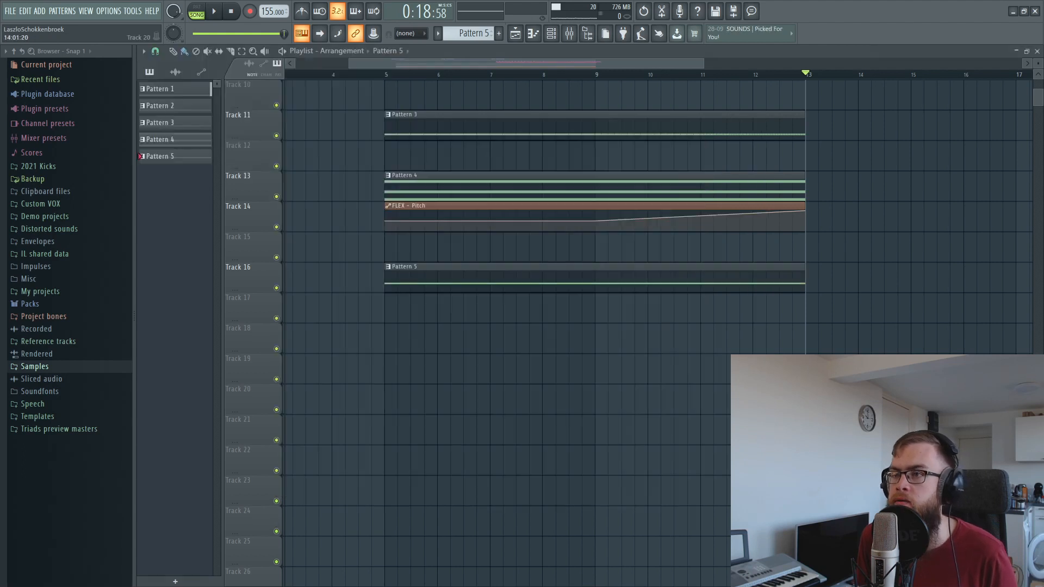
# - Reshape LFO 1 of the second Serum into a rising ramp and set its rate to 8 bars
pyautogui.click(550, 34)
pyautogui.click(197, 11)
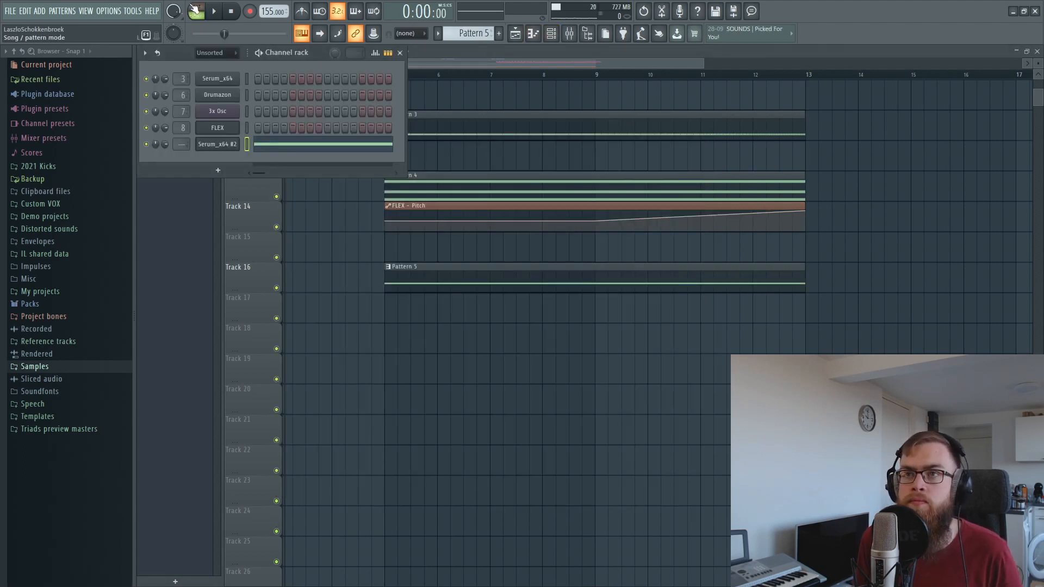
pyautogui.click(224, 144)
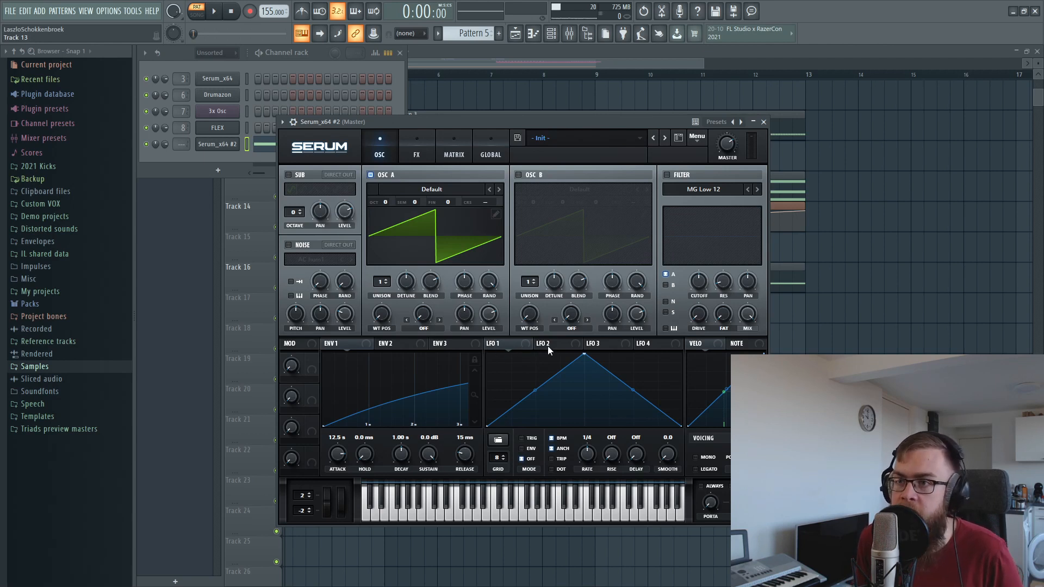
pyautogui.moveTo(583, 355); pyautogui.dragTo(681, 354)
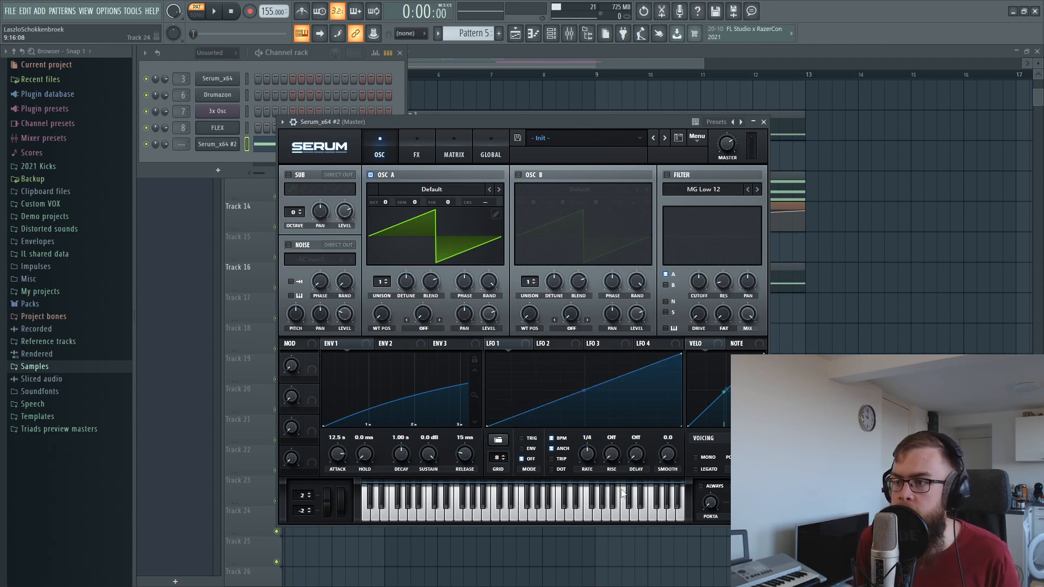
pyautogui.moveTo(583, 457); pyautogui.dragTo(582, 497)
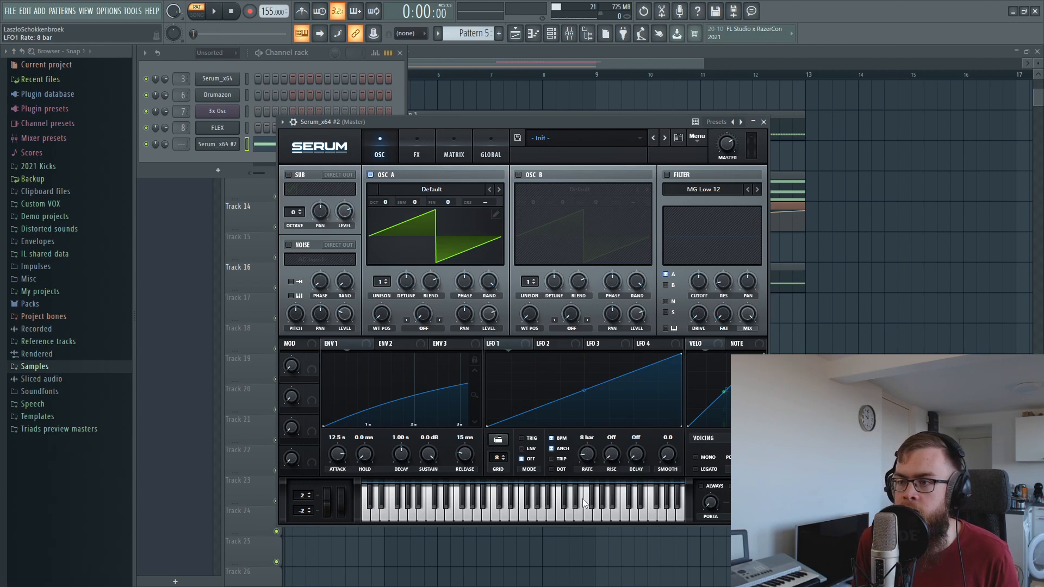
pyautogui.press('F12')
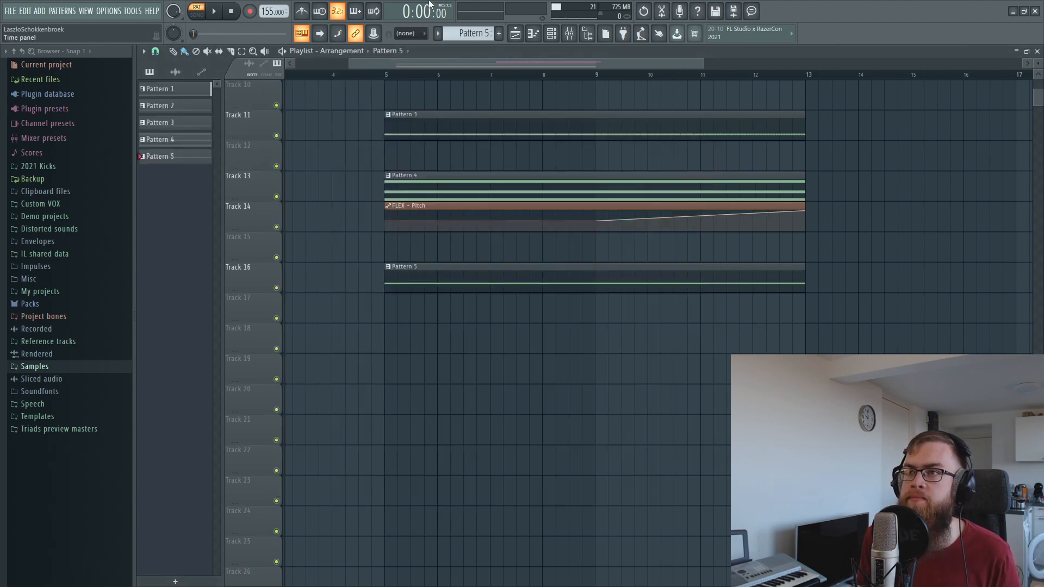
# - Set LFO 1 to envelope mode, assign it to oscillator A's coarse pitch and check the routing in the modulation matrix
pyautogui.press('F6')
pyautogui.click(214, 145)
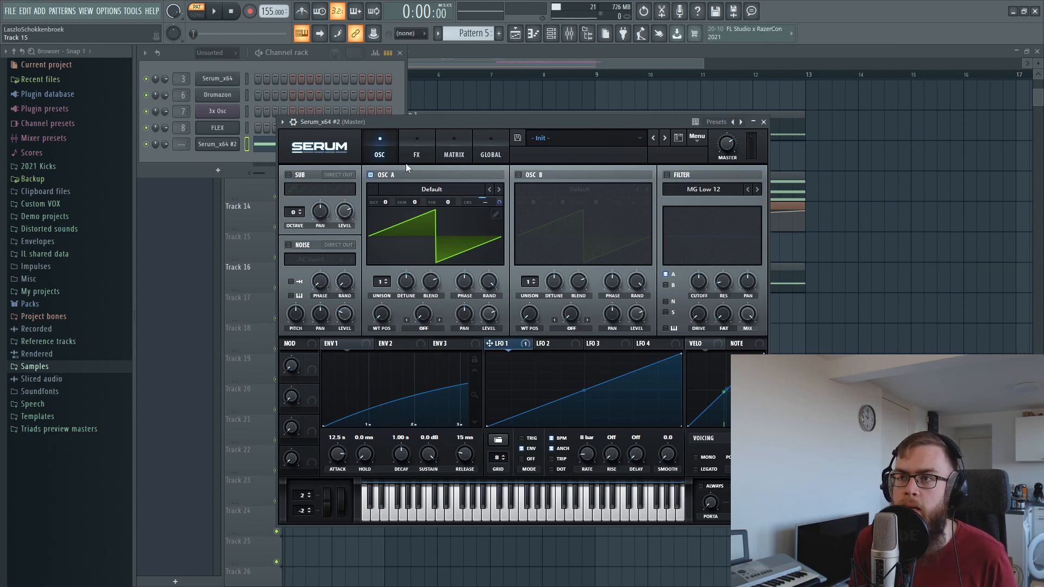
pyautogui.click(448, 155)
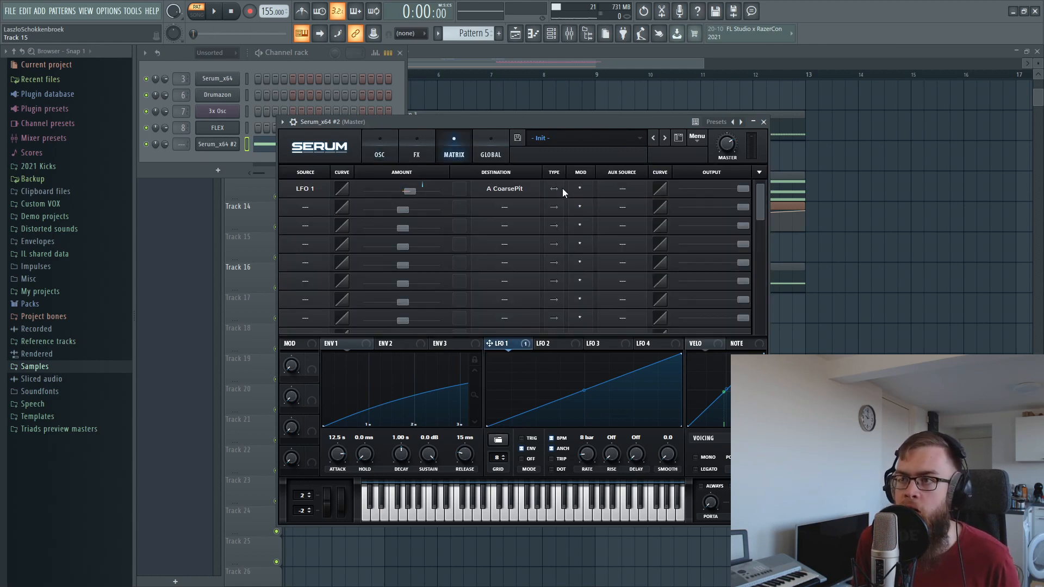
pyautogui.click(364, 145)
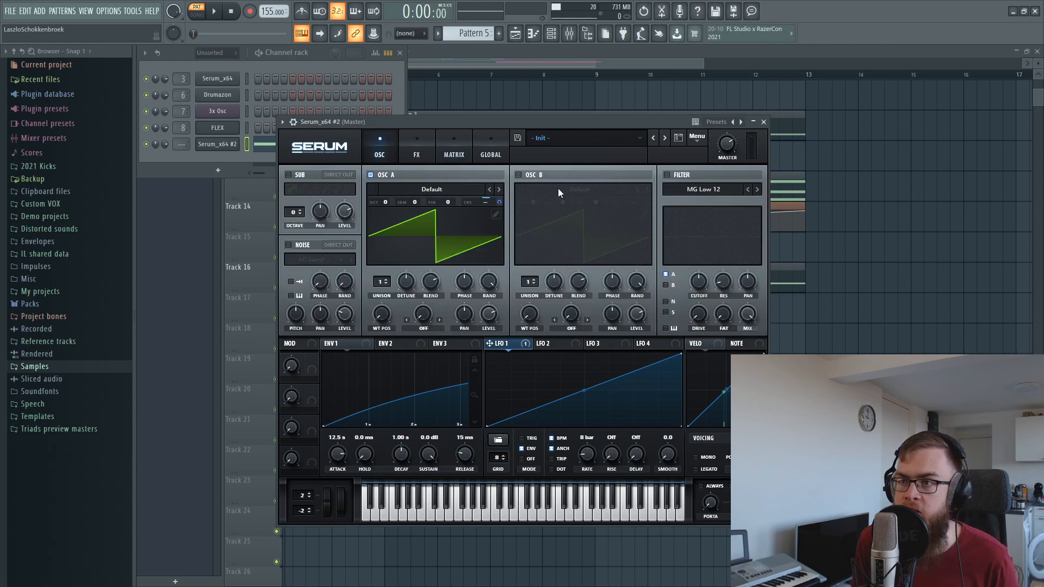
pyautogui.click(452, 151)
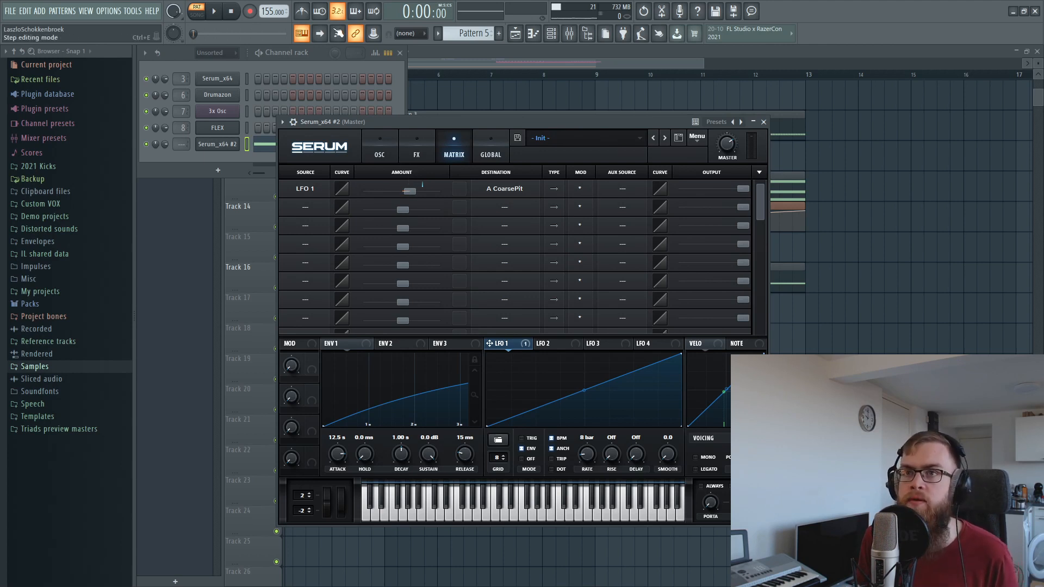
pyautogui.click(227, 154)
pyautogui.click(604, 63)
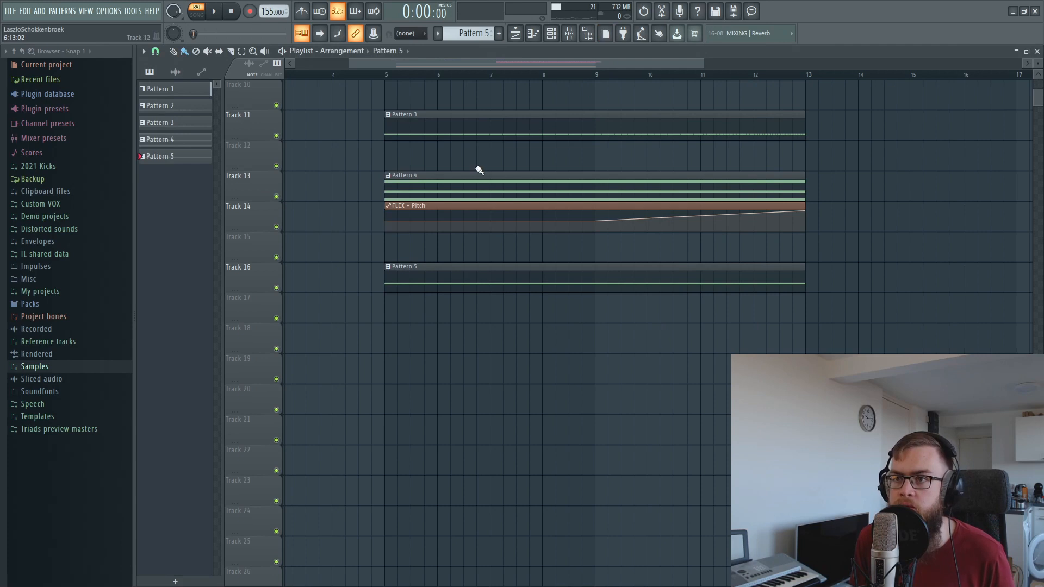
# - Solo Track 16 and load the Evol Longreece wavetable into oscillator A of the second Serum
pyautogui.rightClick(276, 287)
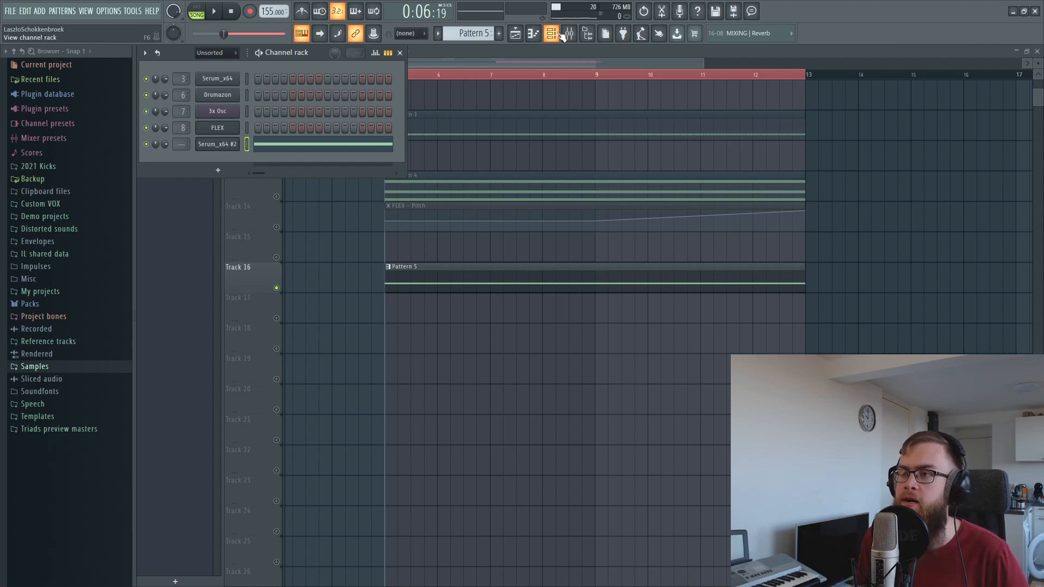
pyautogui.click(216, 145)
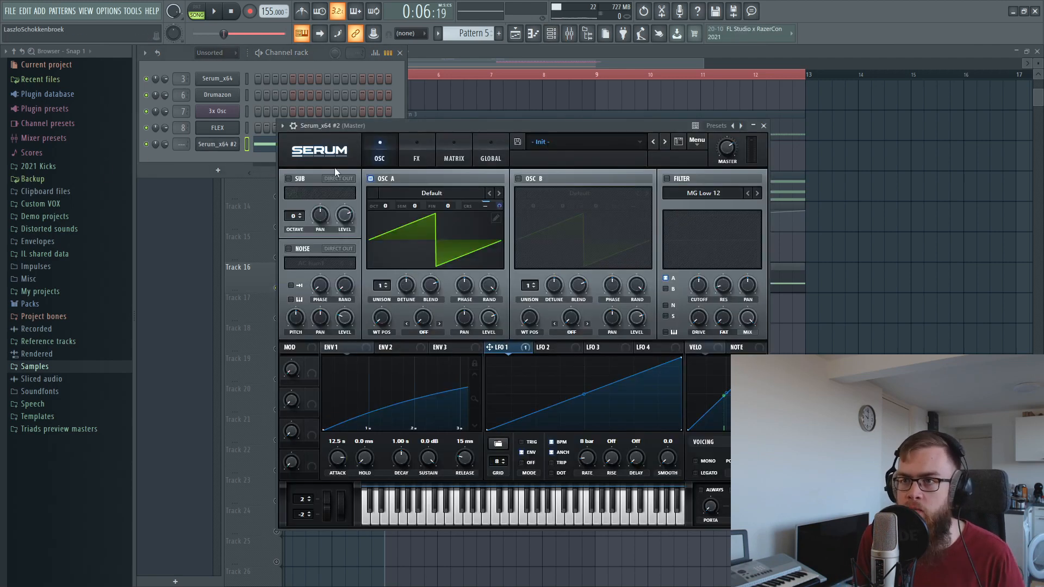
pyautogui.click(456, 195)
pyautogui.moveTo(413, 217)
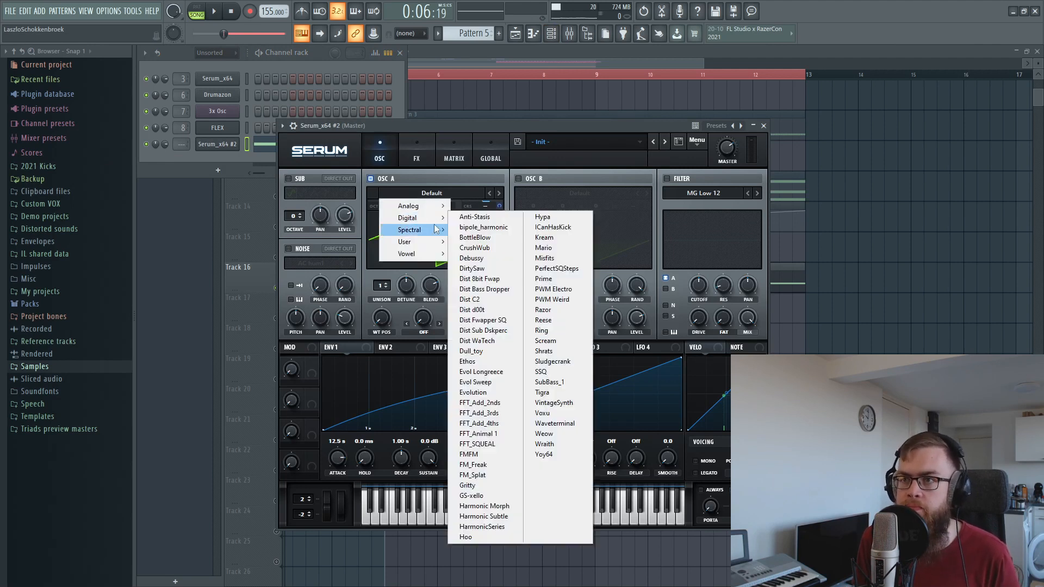
pyautogui.click(468, 372)
pyautogui.moveTo(427, 122); pyautogui.dragTo(449, 106)
# - Audition the riser while adjusting oscillator A's wavetable position
pyautogui.press('space')
pyautogui.moveTo(404, 303); pyautogui.dragTo(410, 257)
pyautogui.press('space')
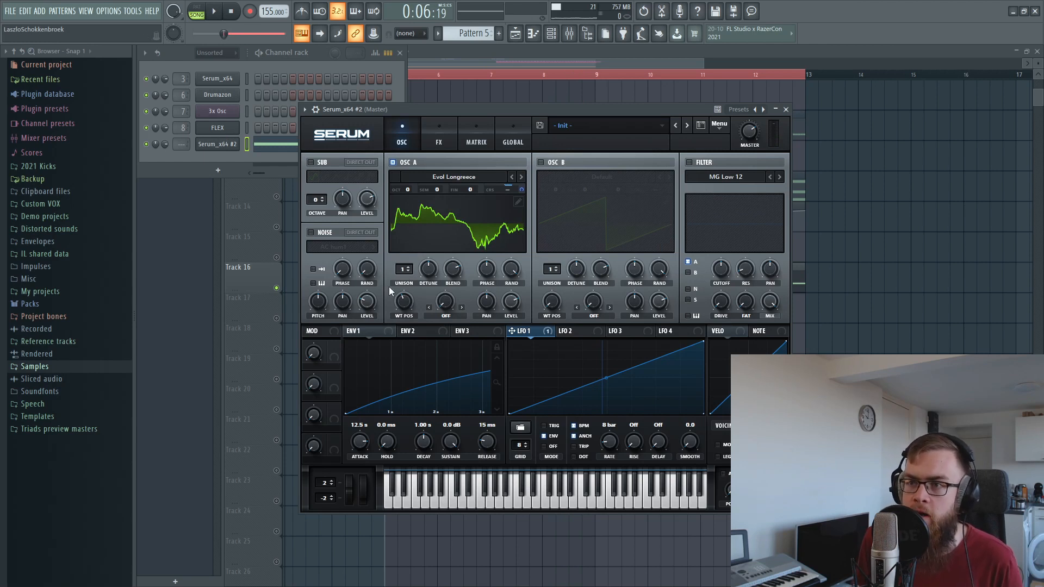
pyautogui.moveTo(401, 299); pyautogui.dragTo(403, 359)
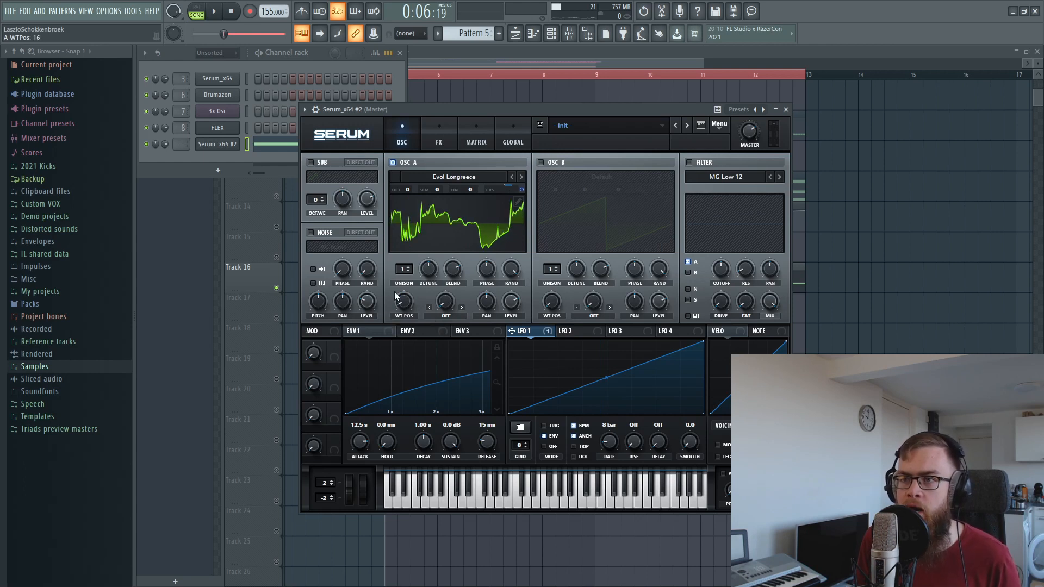
pyautogui.scroll(-4, 405, 306)
pyautogui.press('space')
pyautogui.moveTo(405, 305); pyautogui.dragTo(404, 272)
pyautogui.press('space')
pyautogui.click(223, 155)
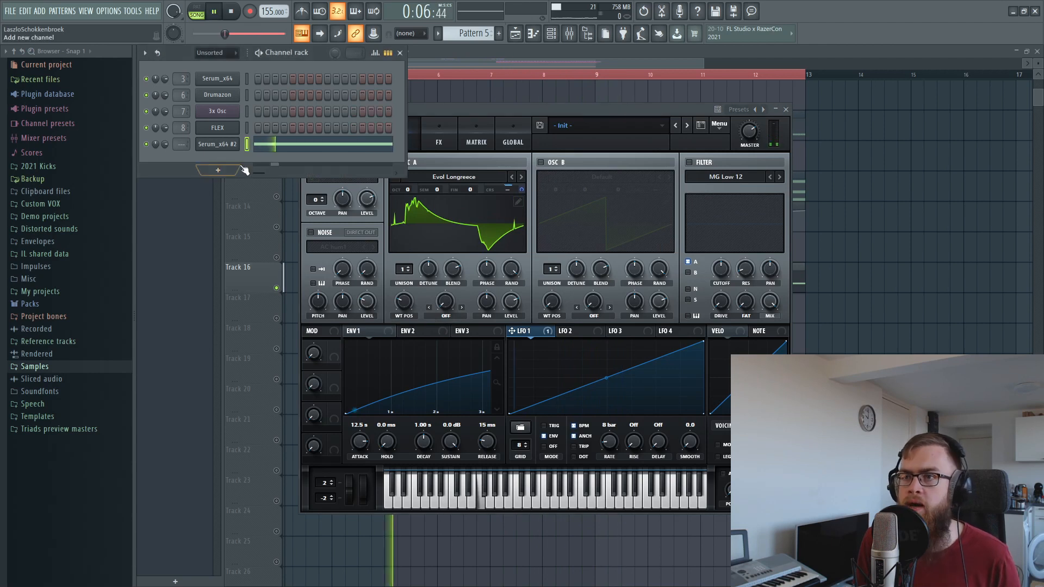
# - Assign LFO 2 and LFO 1 to modulate oscillator A's wavetable position
pyautogui.click(590, 332)
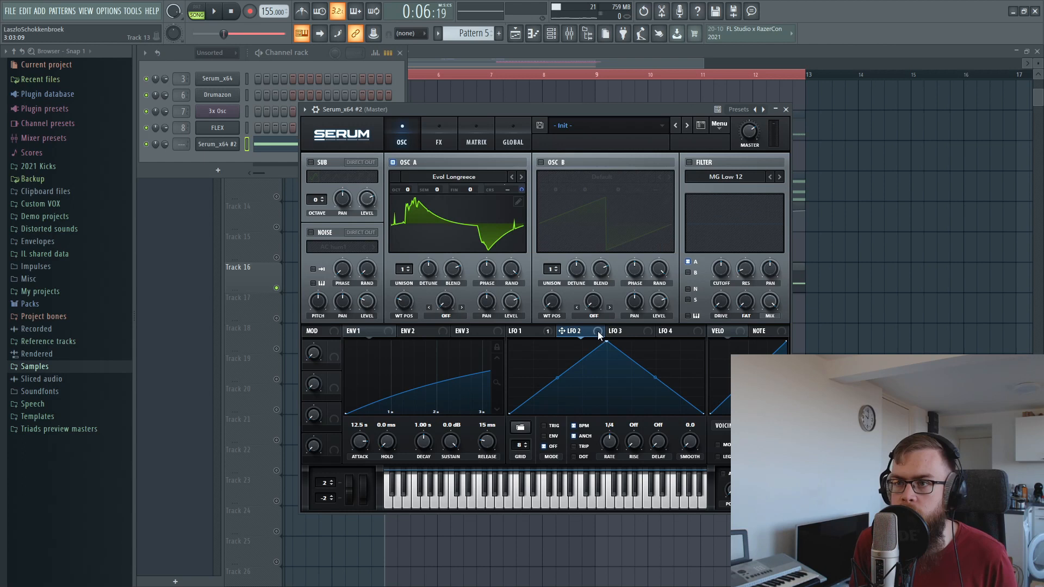
pyautogui.moveTo(393, 297); pyautogui.dragTo(390, 324)
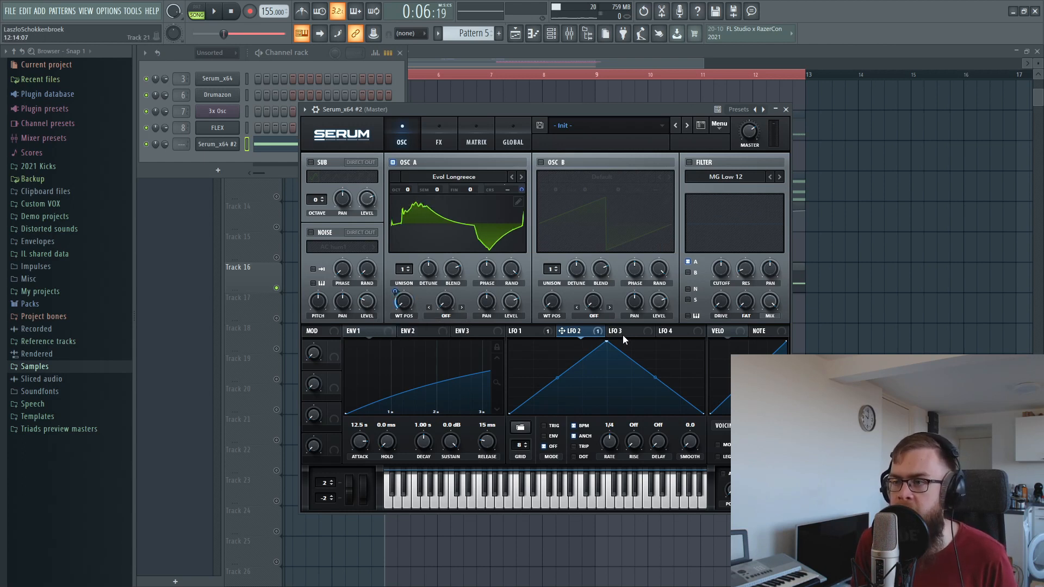
pyautogui.click(532, 330)
pyautogui.moveTo(548, 331); pyautogui.dragTo(392, 296)
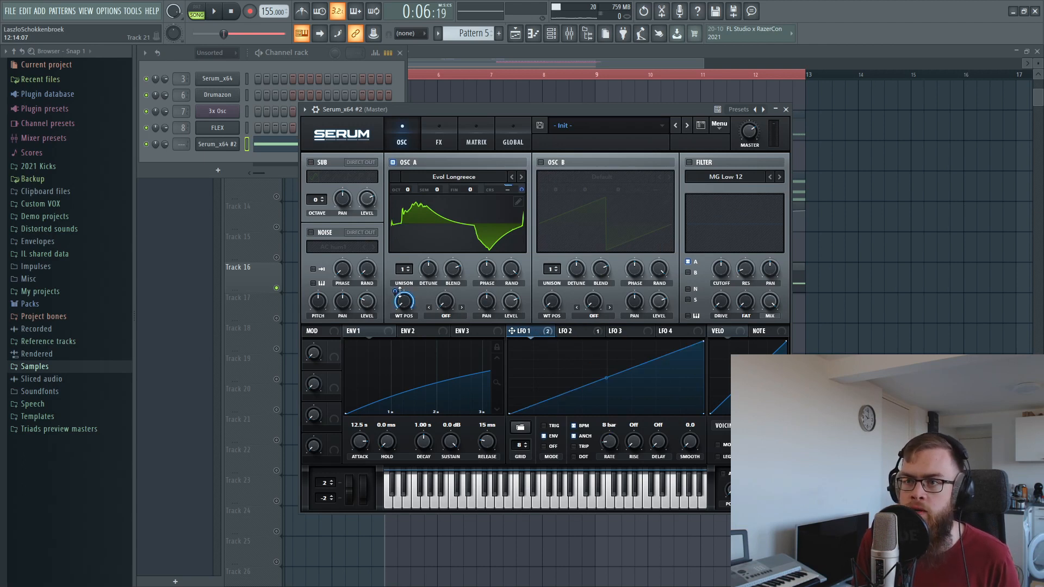
# - Audition the riser while setting LFO 2's rate to 1/2 and adjusting its modulation depth on the wavetable position
pyautogui.click(560, 331)
pyautogui.press('space')
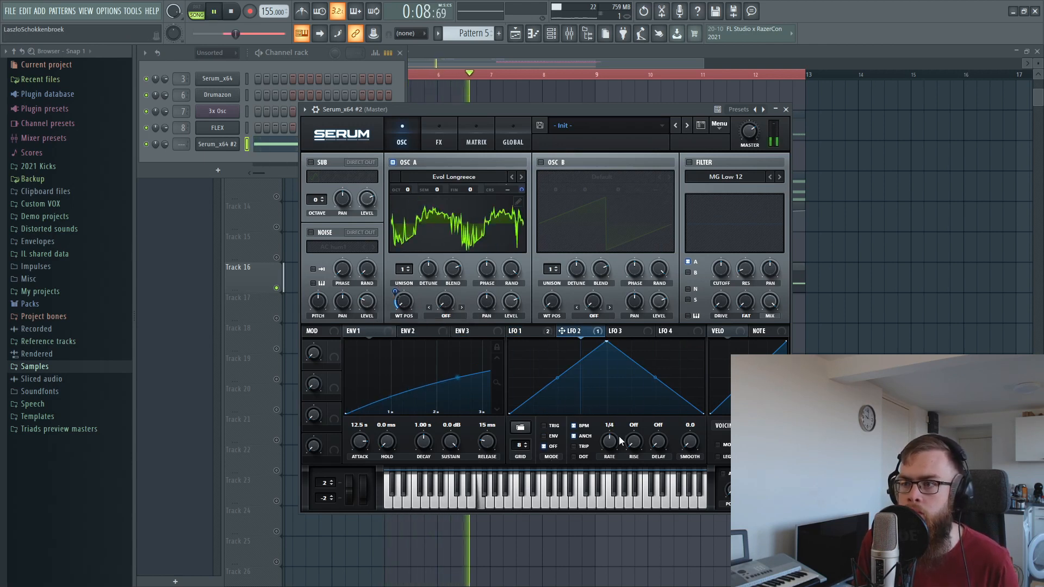
pyautogui.moveTo(610, 438); pyautogui.dragTo(609, 441)
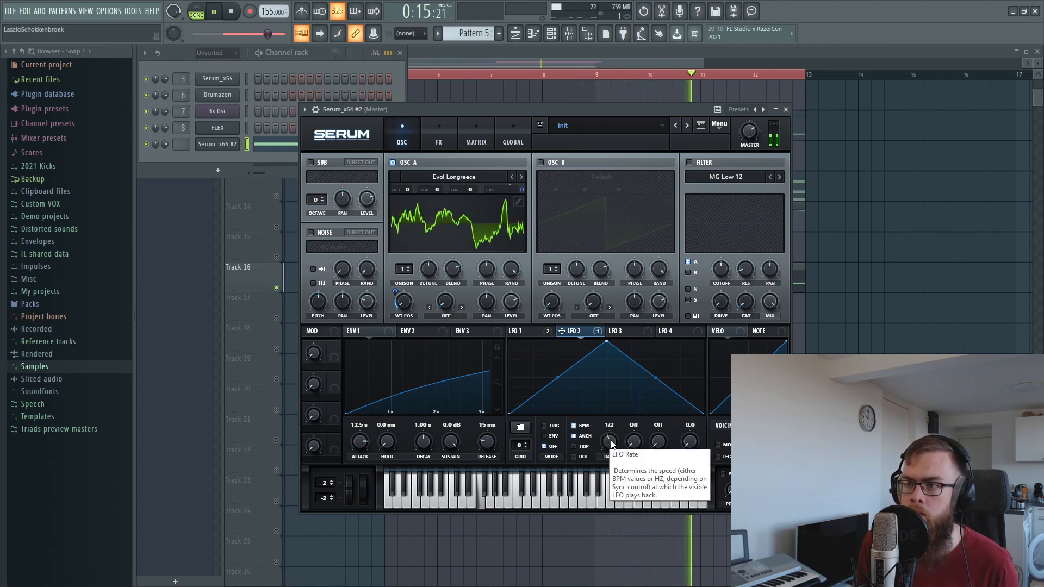
pyautogui.press('space')
pyautogui.moveTo(501, 109); pyautogui.dragTo(491, 89)
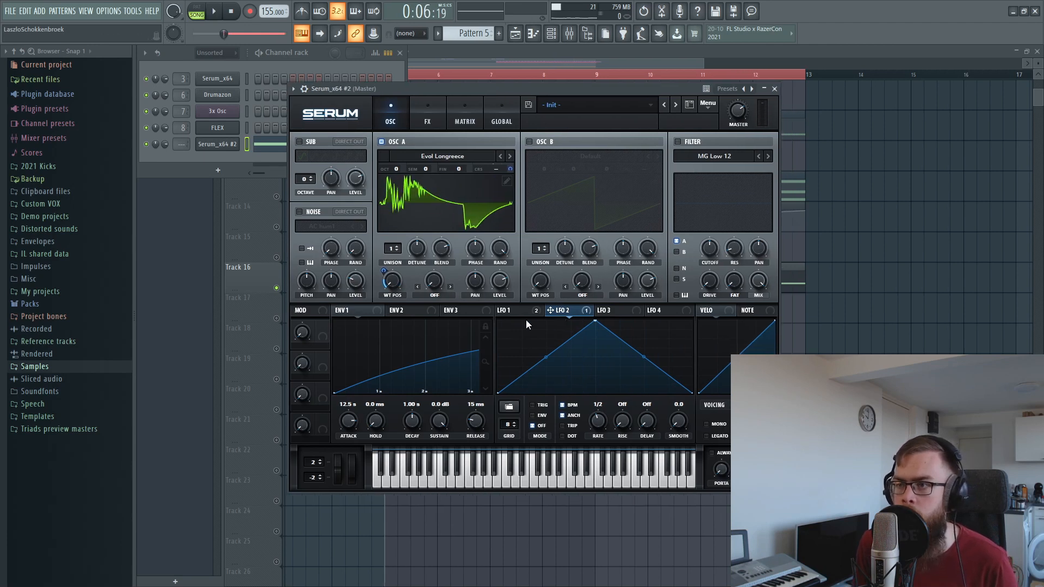
pyautogui.press('space')
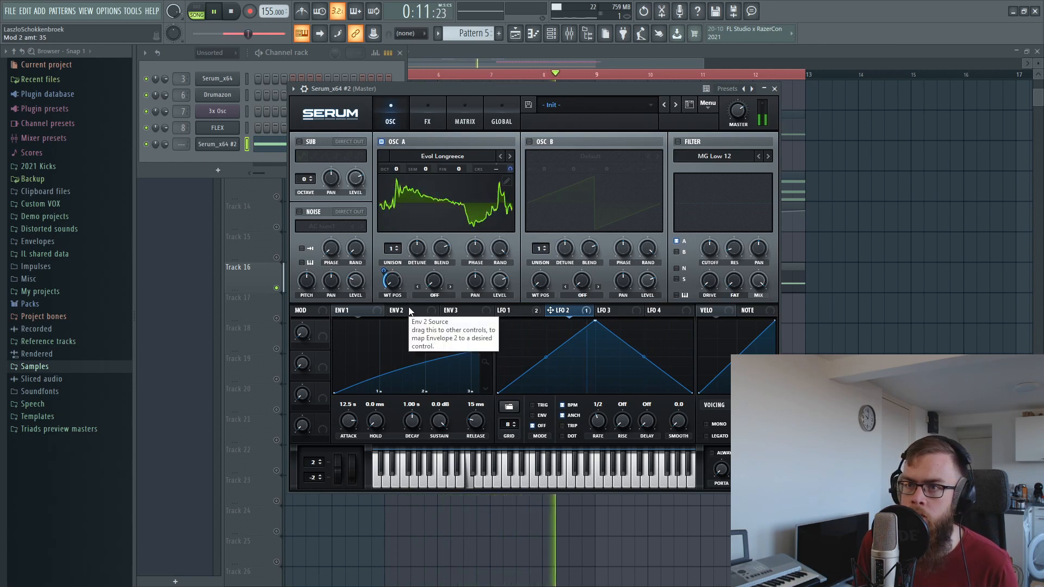
pyautogui.moveTo(383, 271); pyautogui.dragTo(384, 263)
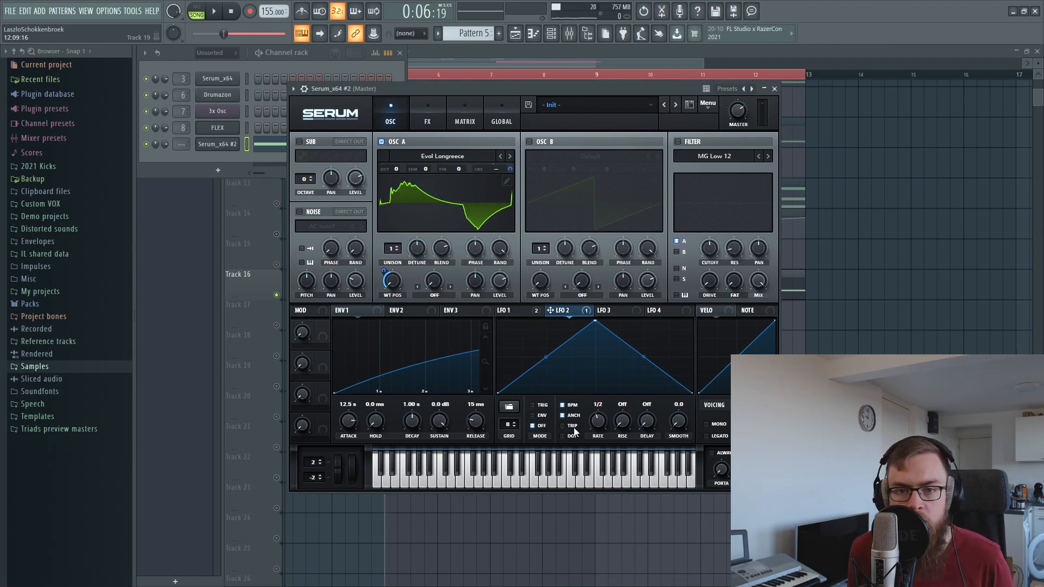
# - Turn off BPM sync for LFO 2 and set its rate to 0.2 Hz
pyautogui.click(563, 406)
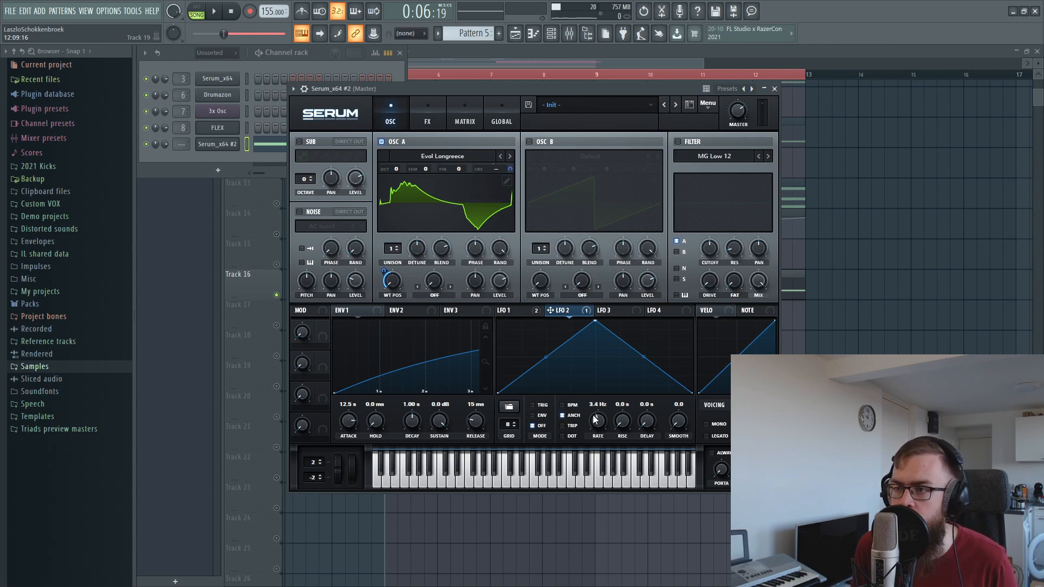
pyautogui.moveTo(598, 429); pyautogui.dragTo(601, 434)
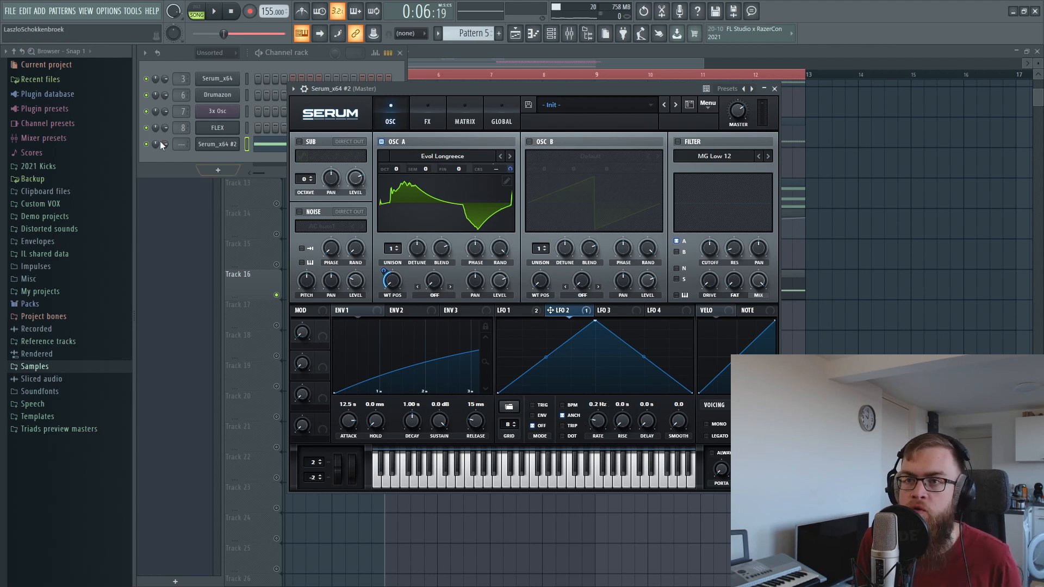
# - Create an automation clip for Serum's LFO 2 rate, place it on Track 17 beneath Pattern 5, and unmute that track
pyautogui.click(133, 11)
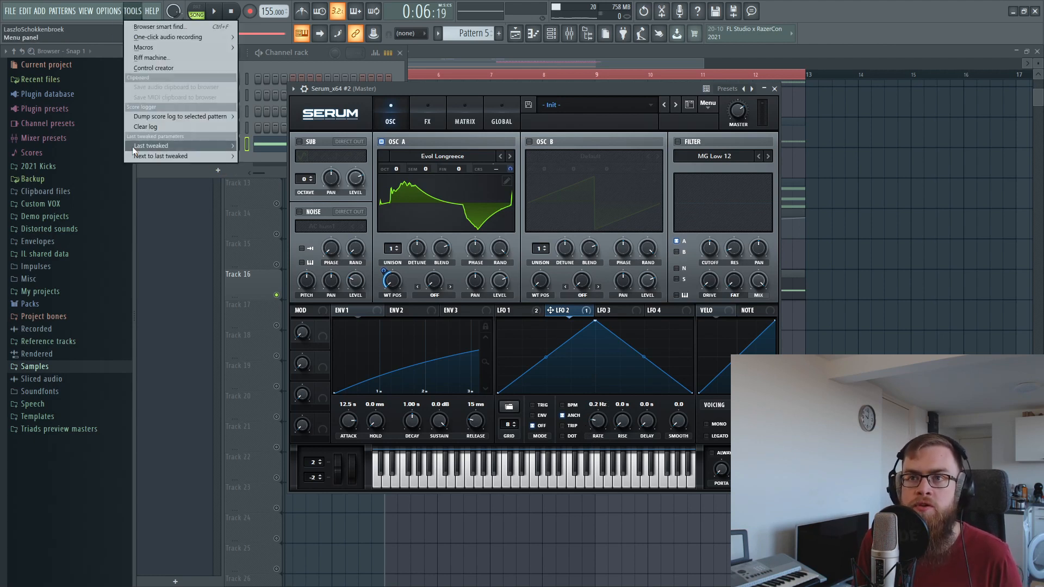
pyautogui.moveTo(152, 146)
pyautogui.click(260, 220)
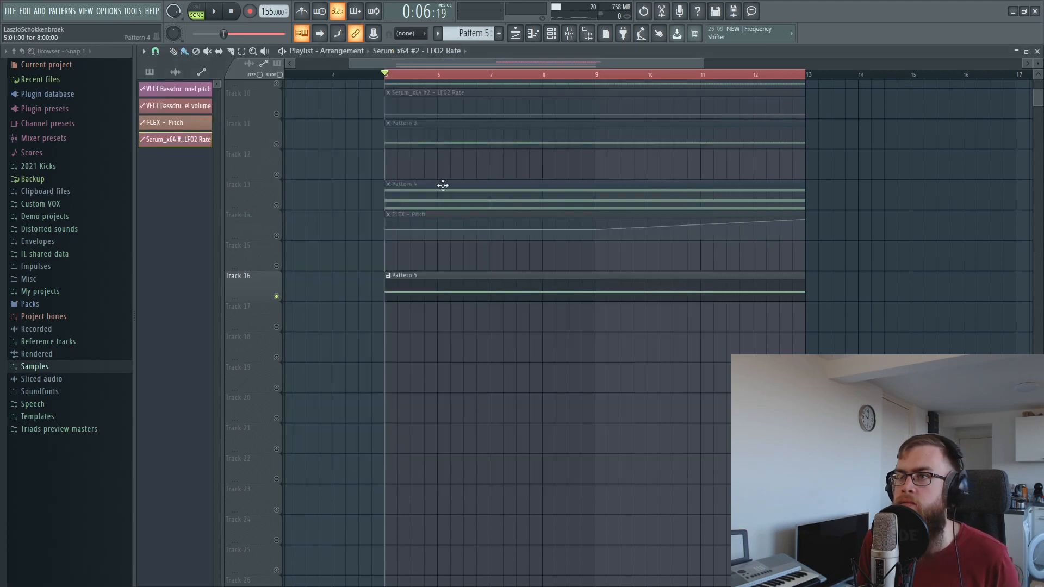
pyautogui.moveTo(485, 102); pyautogui.dragTo(473, 328)
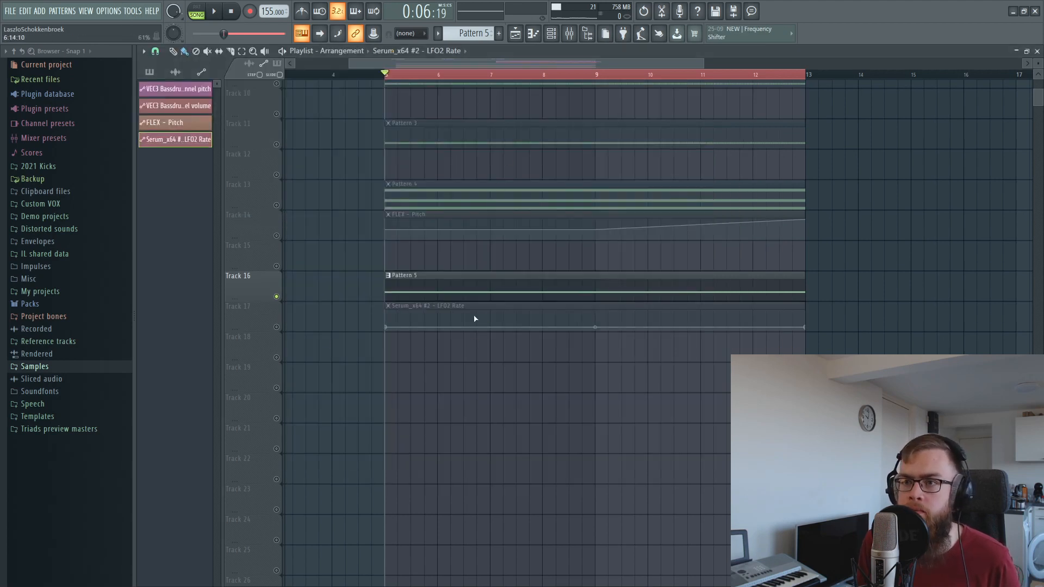
pyautogui.click(276, 327)
# - Shape the LFO 2 rate automation into a gentle rise ending at bar 13 while auditioning the riser
pyautogui.rightClick(758, 326)
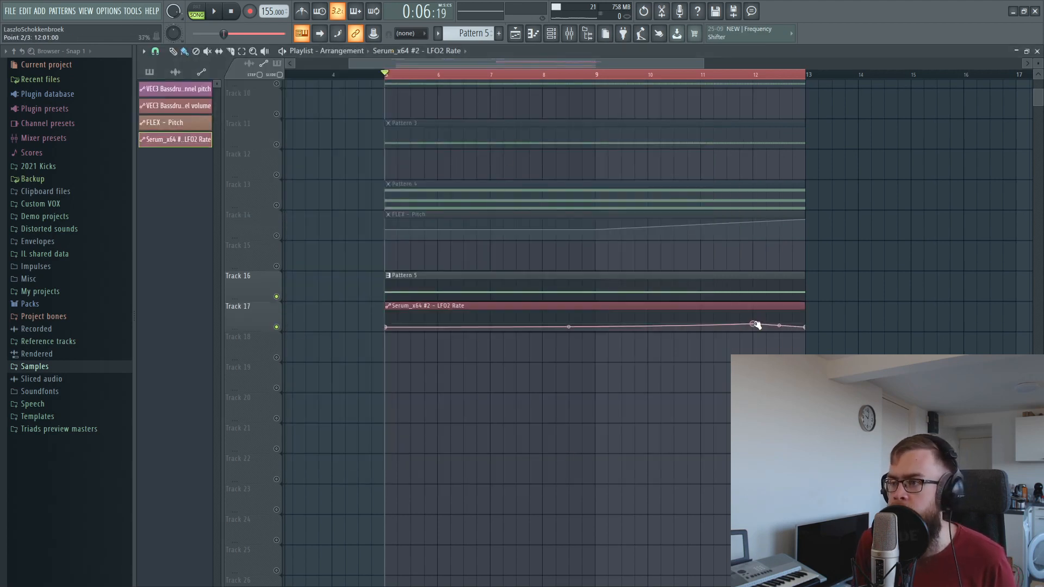
pyautogui.press('space')
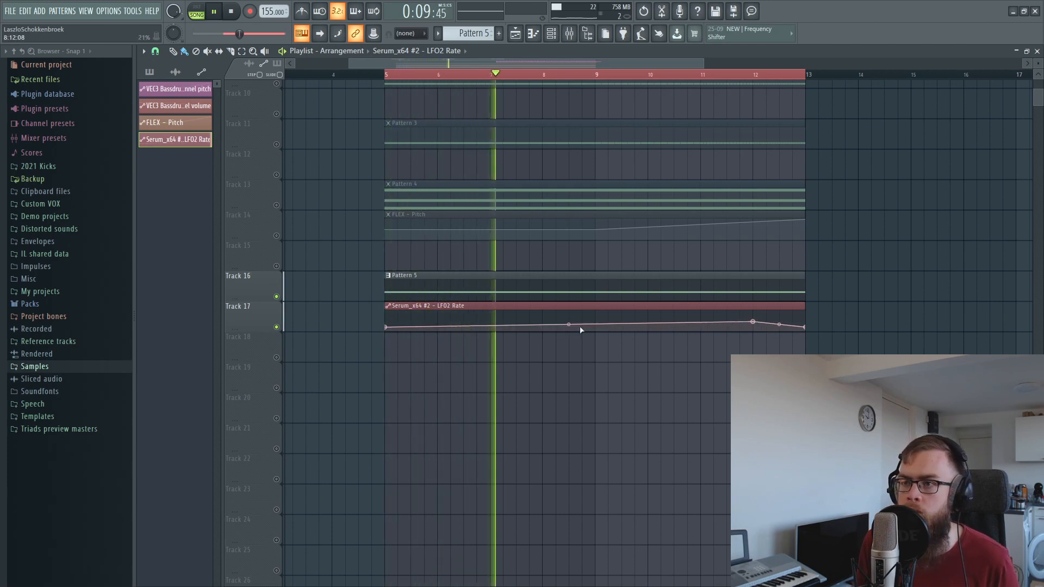
pyautogui.moveTo(755, 323); pyautogui.dragTo(806, 319)
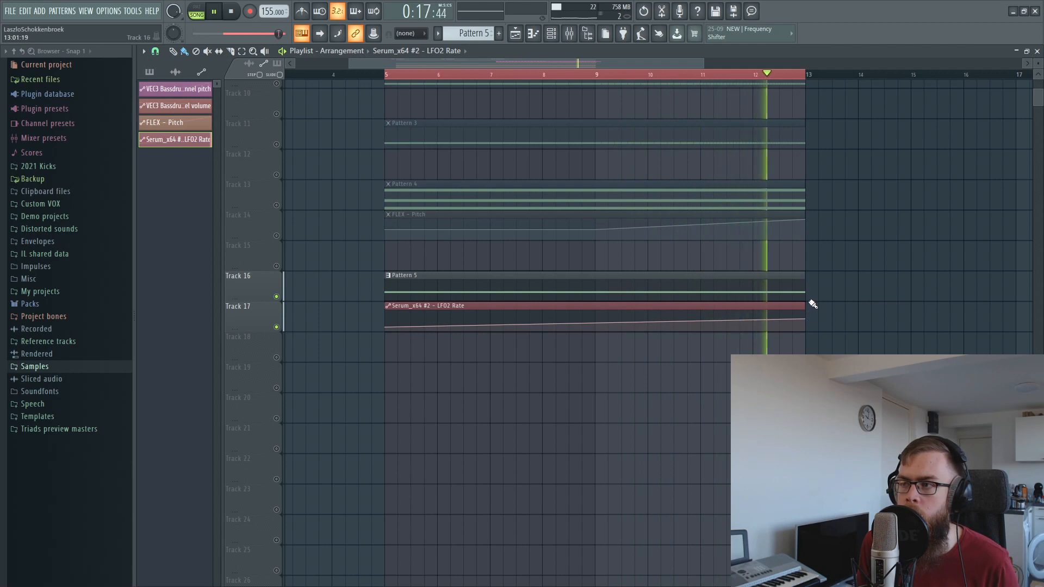
pyautogui.press('space')
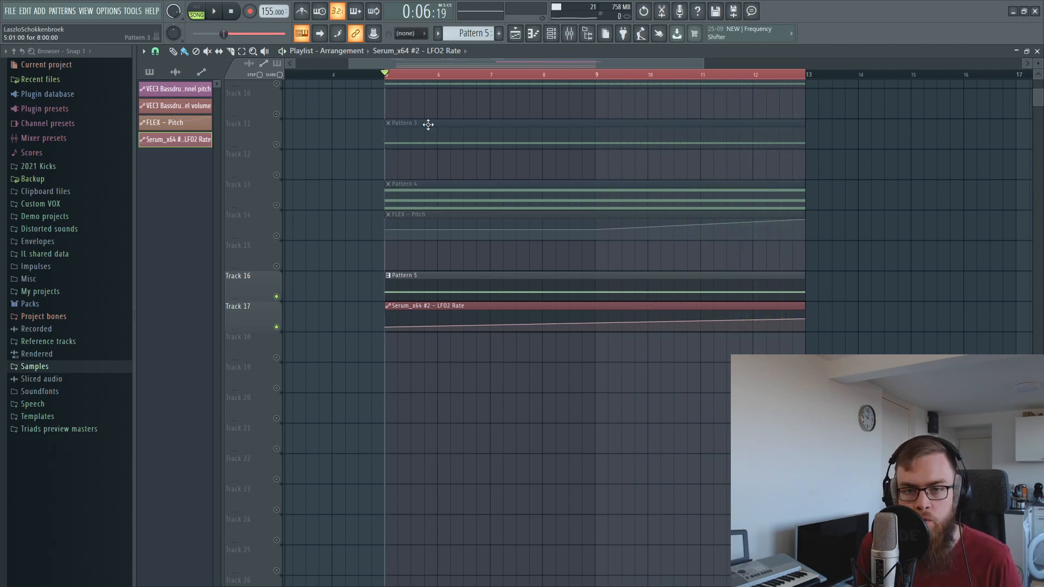
# - Enable the Tube distortion in the riser's Serum effects and raise its drive to 66% while auditioning
pyautogui.click(551, 33)
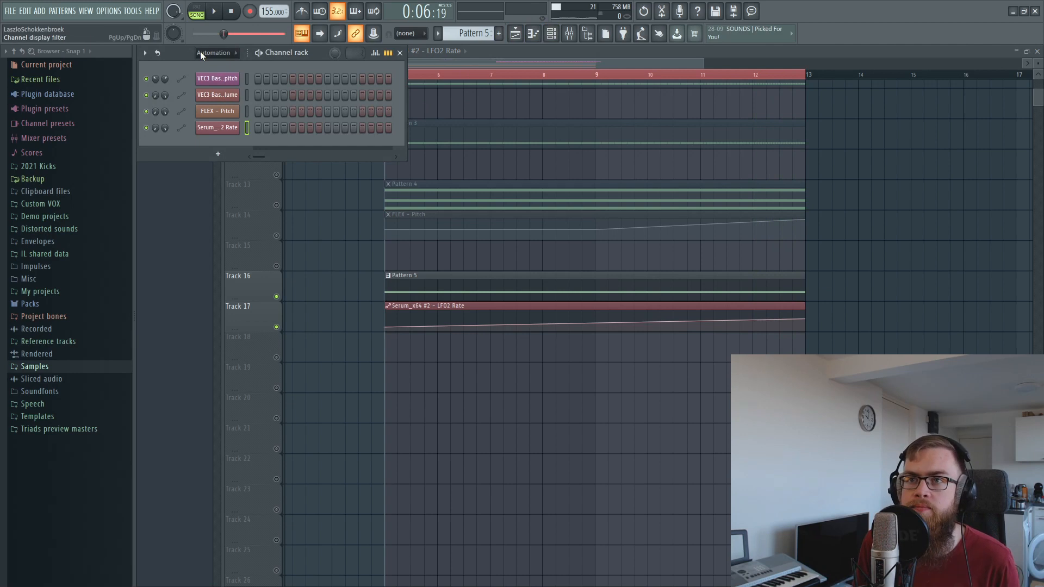
pyautogui.click(213, 99)
pyautogui.click(218, 144)
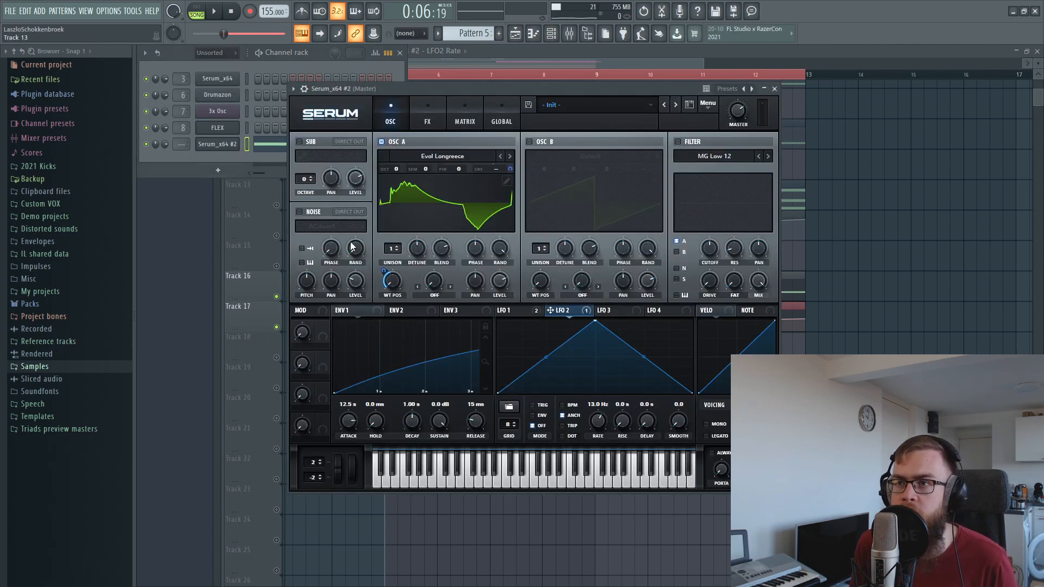
pyautogui.click(429, 119)
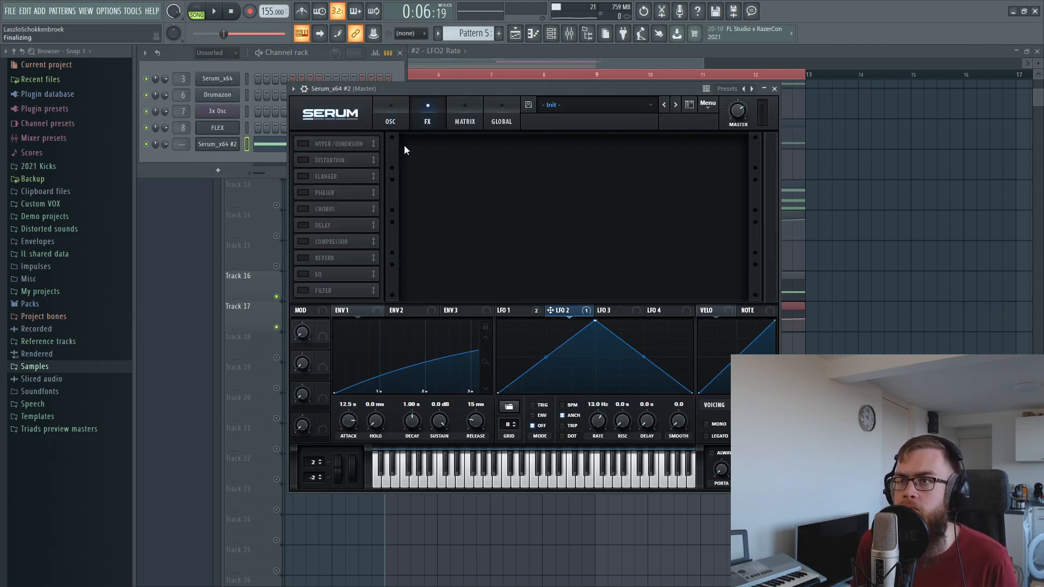
pyautogui.click(302, 160)
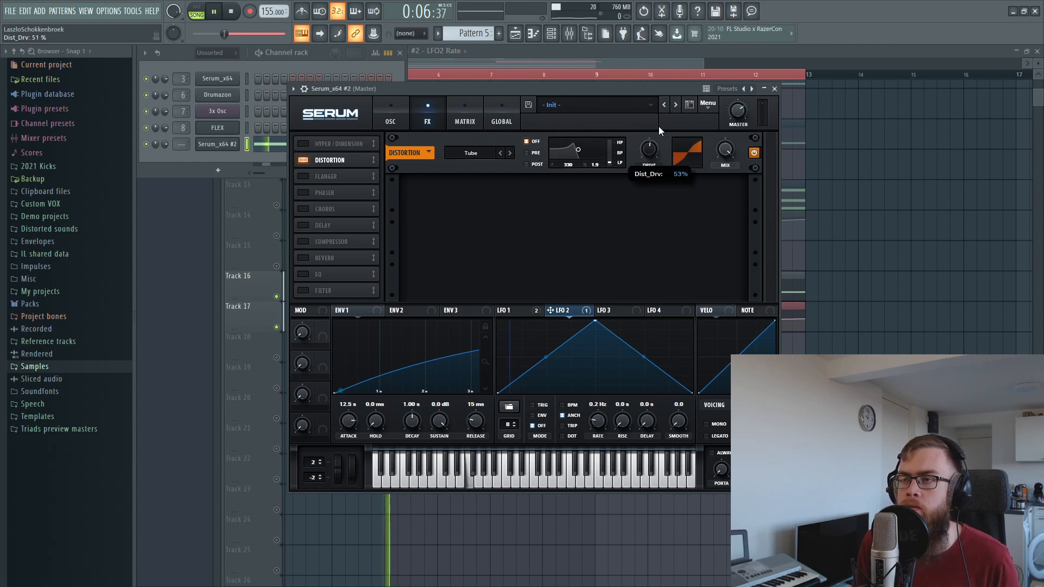
pyautogui.press('space')
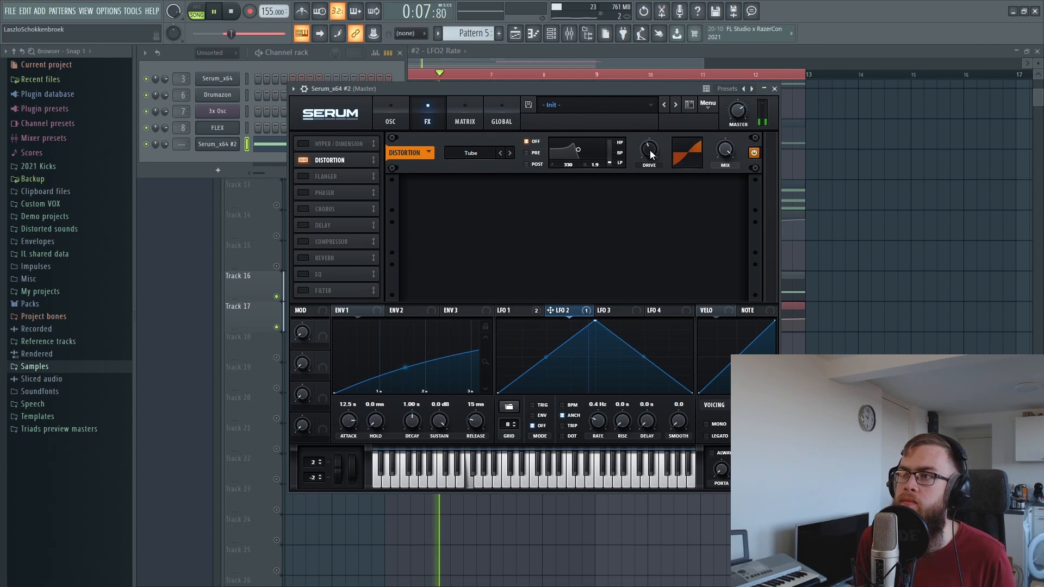
pyautogui.moveTo(651, 151); pyautogui.dragTo(657, 139)
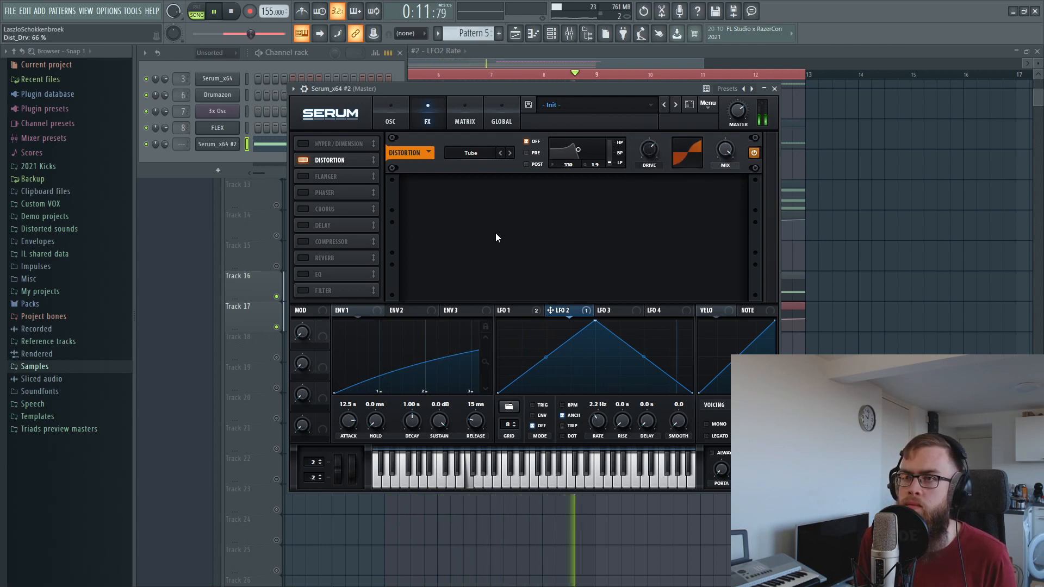
# - Move Distortion ahead of Hyper/Dimension in the effects chain and enable Hyper/Dimension
pyautogui.click(388, 109)
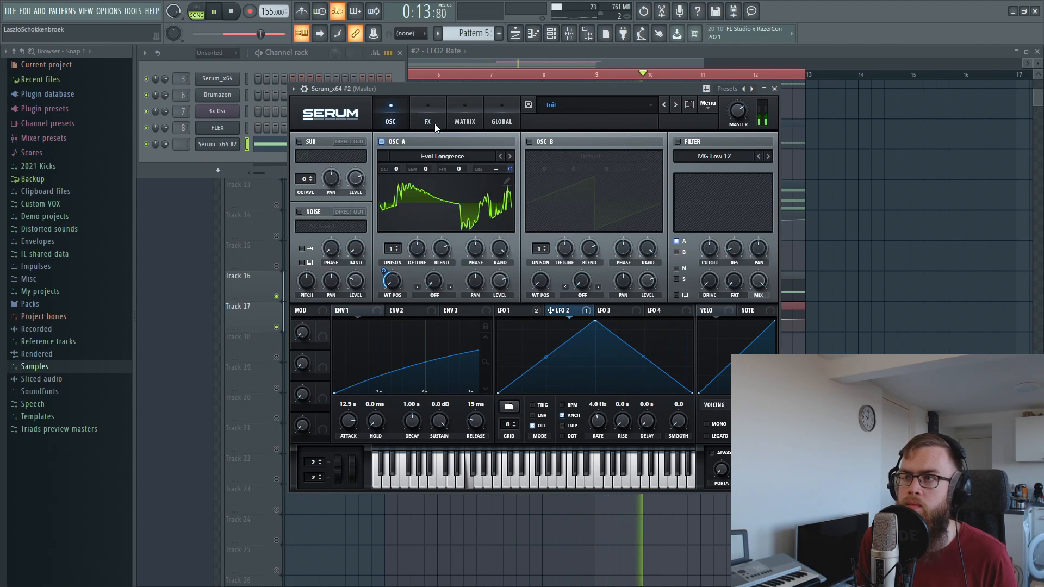
pyautogui.click(435, 124)
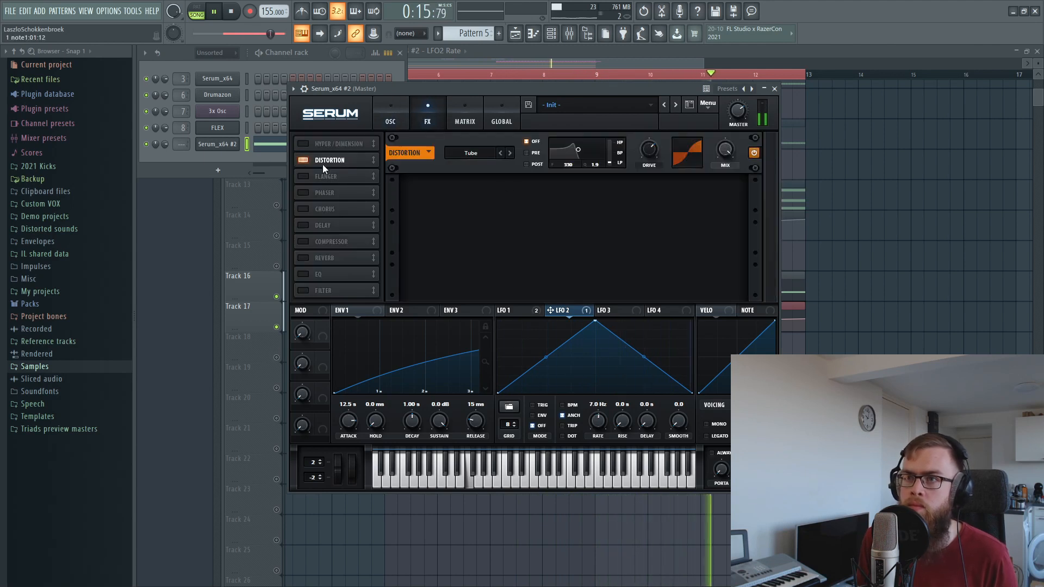
pyautogui.moveTo(322, 163); pyautogui.dragTo(326, 144)
pyautogui.press('space')
pyautogui.click(302, 160)
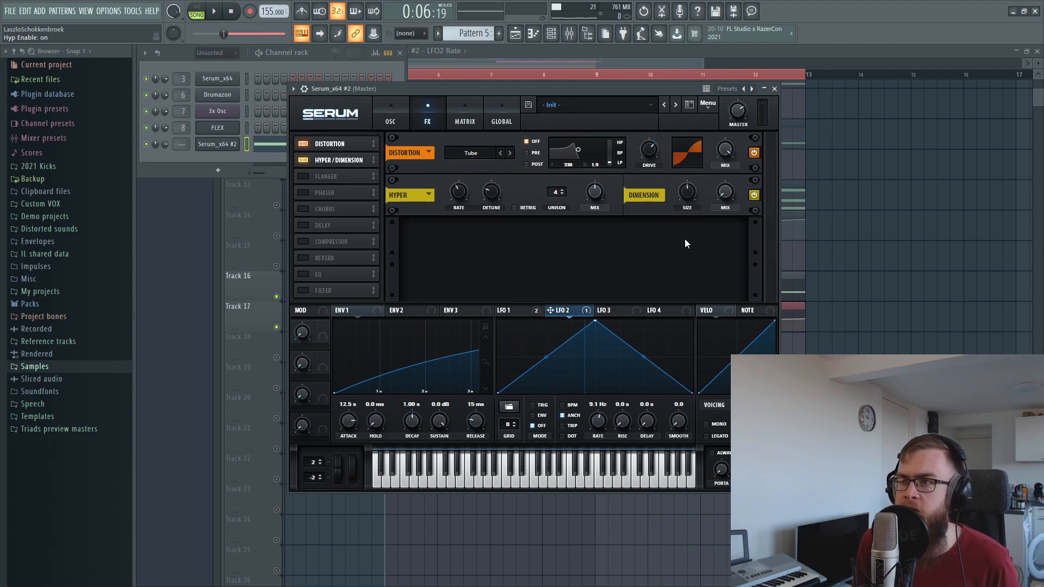
# - Audition the riser while lowering the Hyper mix and raising the Dimension mix
pyautogui.press('space')
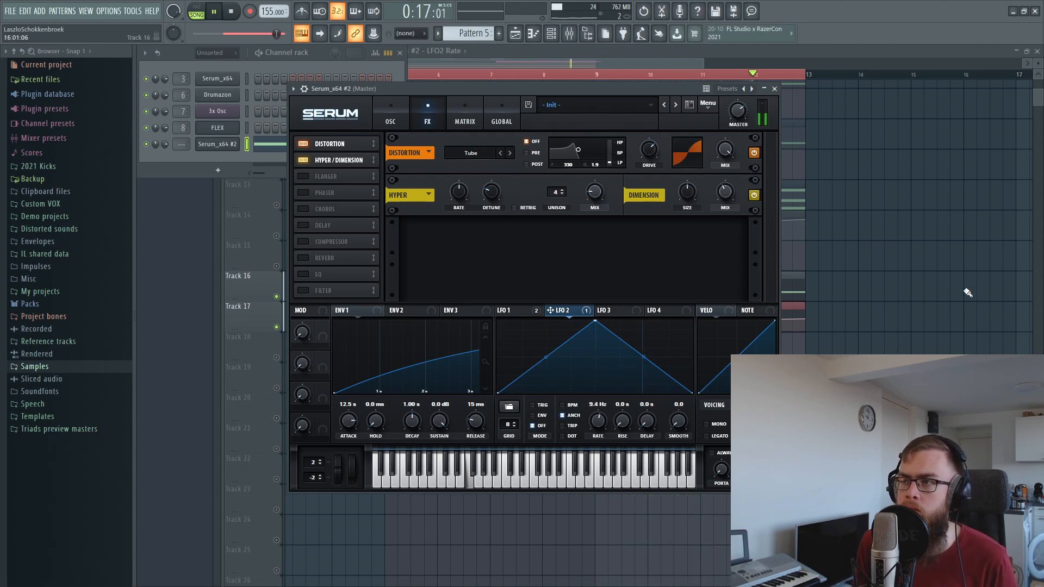
pyautogui.click(872, 290)
pyautogui.press('space')
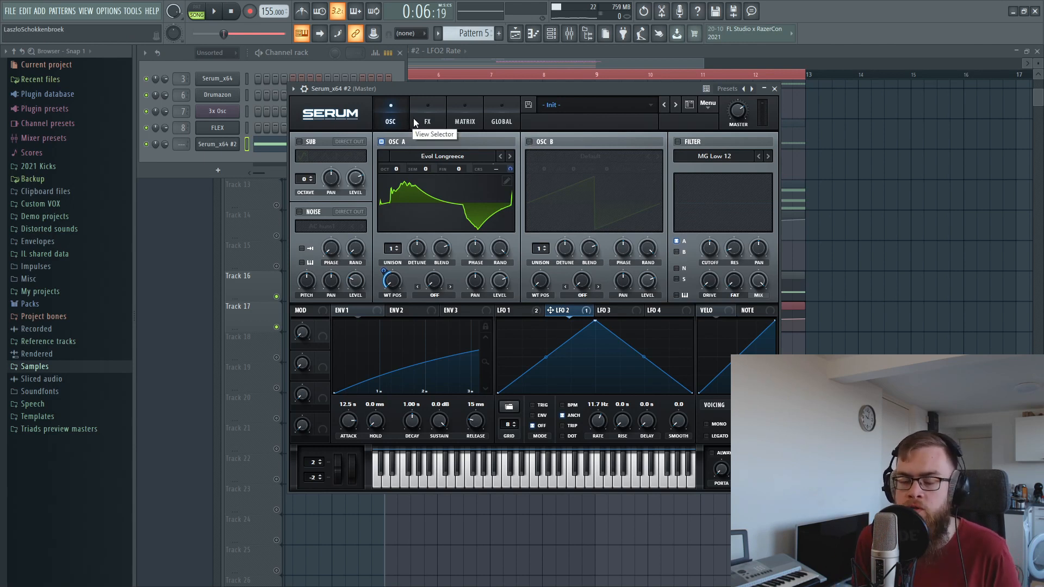
# - Enable oscillator B with 6 unison voices and reduce its detune while auditioning the riser
pyautogui.click(529, 141)
pyautogui.moveTo(538, 255); pyautogui.dragTo(530, 225)
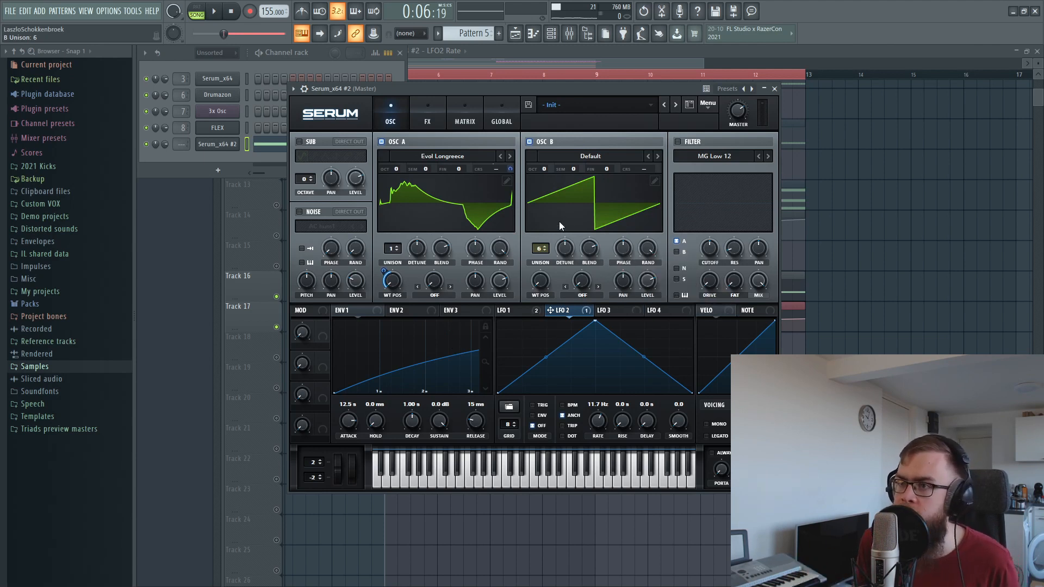
pyautogui.moveTo(566, 248); pyautogui.dragTo(568, 259)
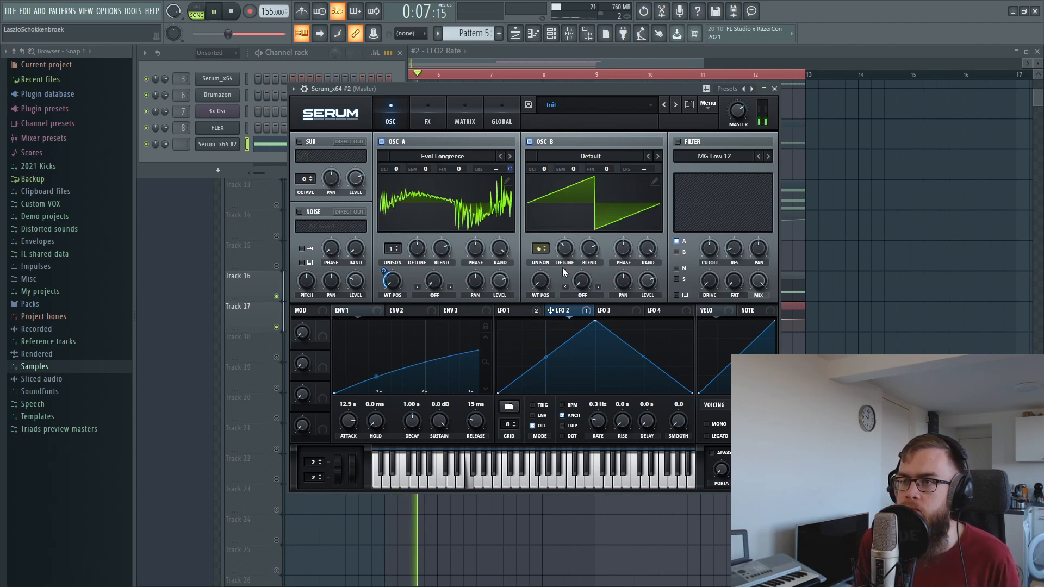
pyautogui.moveTo(564, 249); pyautogui.dragTo(565, 256)
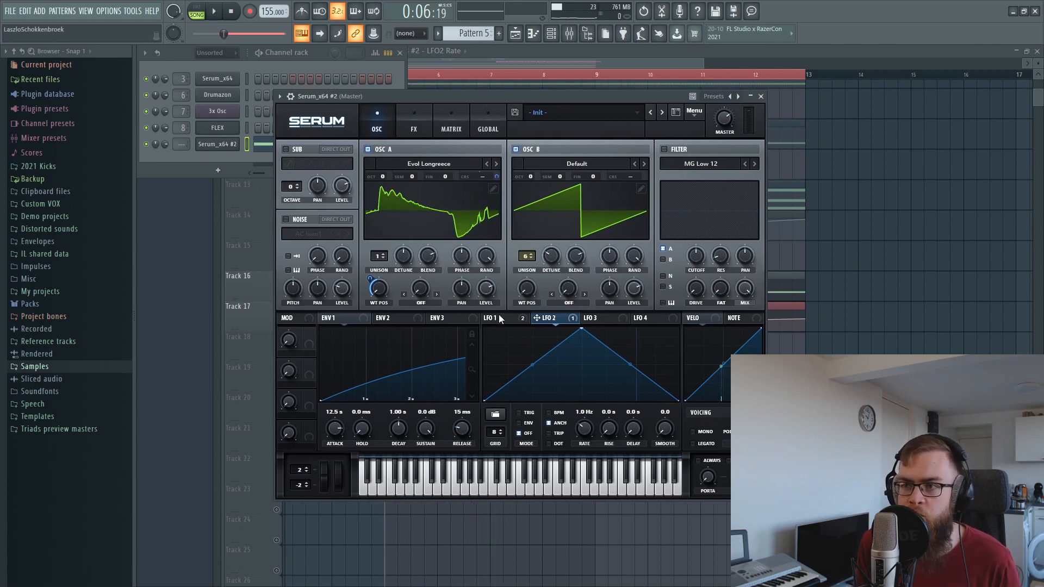
# - Assign LFO 1 to oscillator B's coarse pitch and set the modulation amount to 24
pyautogui.click(499, 318)
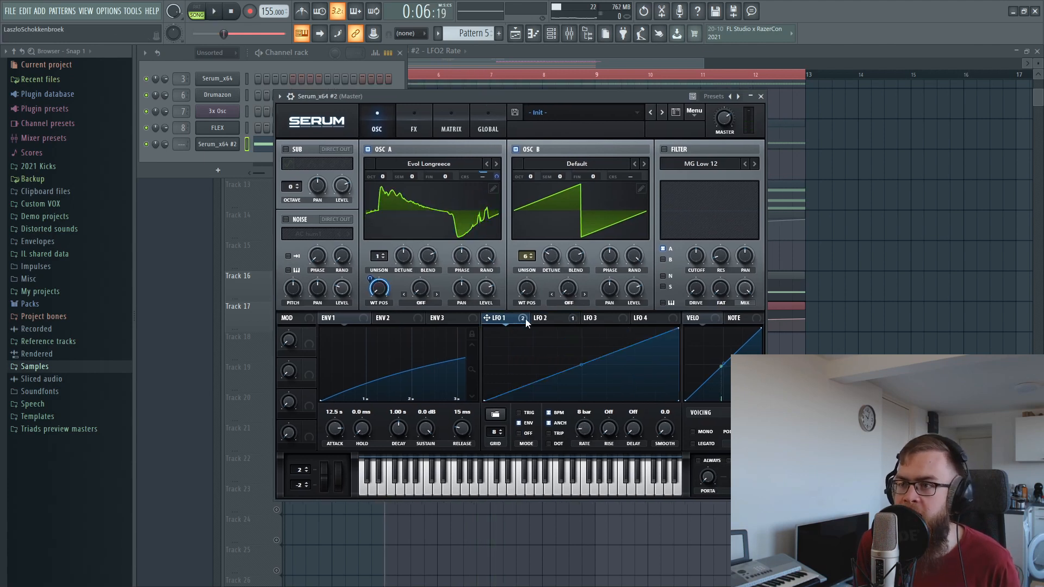
pyautogui.click(446, 125)
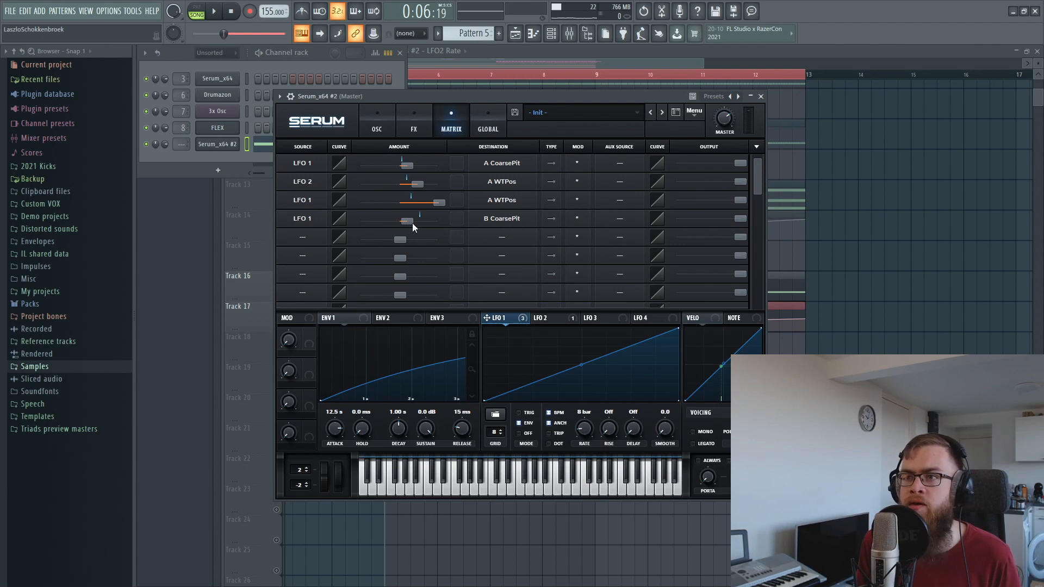
pyautogui.moveTo(408, 224); pyautogui.dragTo(409, 224)
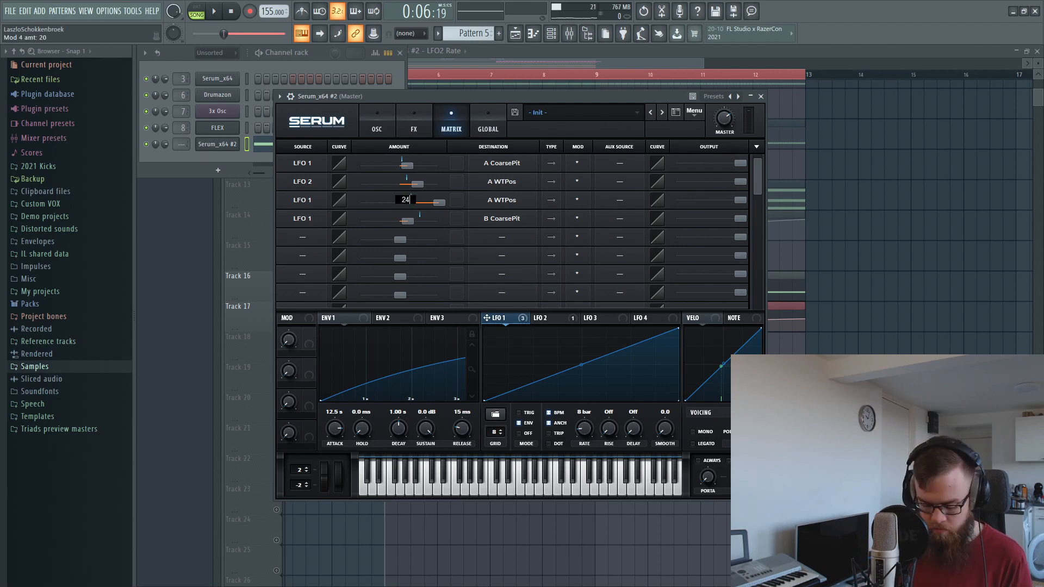
pyautogui.press('Return')
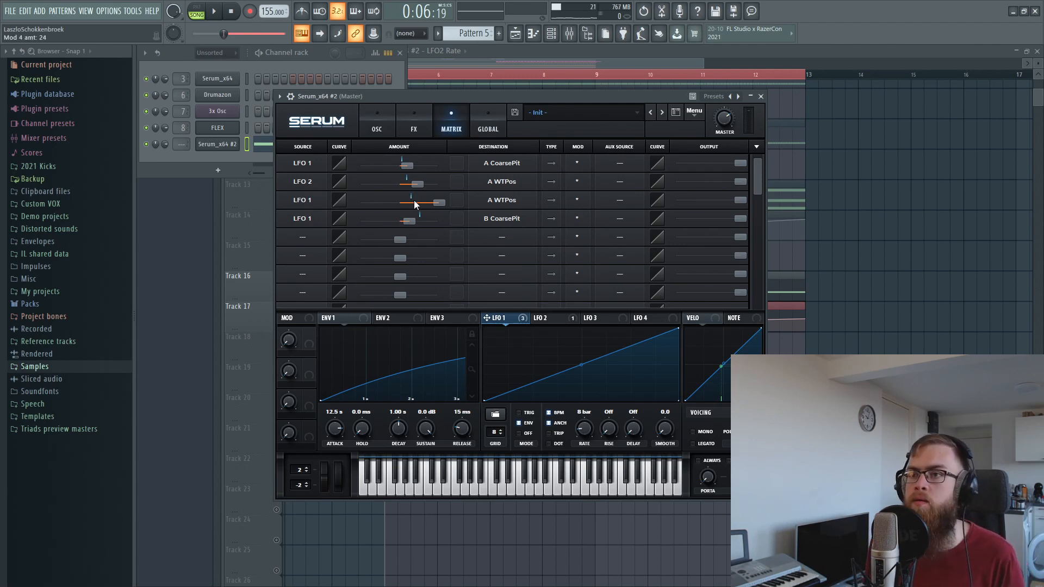
pyautogui.click(377, 129)
# - Audition the riser while lowering oscillator B's level to about 31% and setting its unison detune to 0.53
pyautogui.moveTo(537, 96); pyautogui.dragTo(530, 99)
pyautogui.press('space')
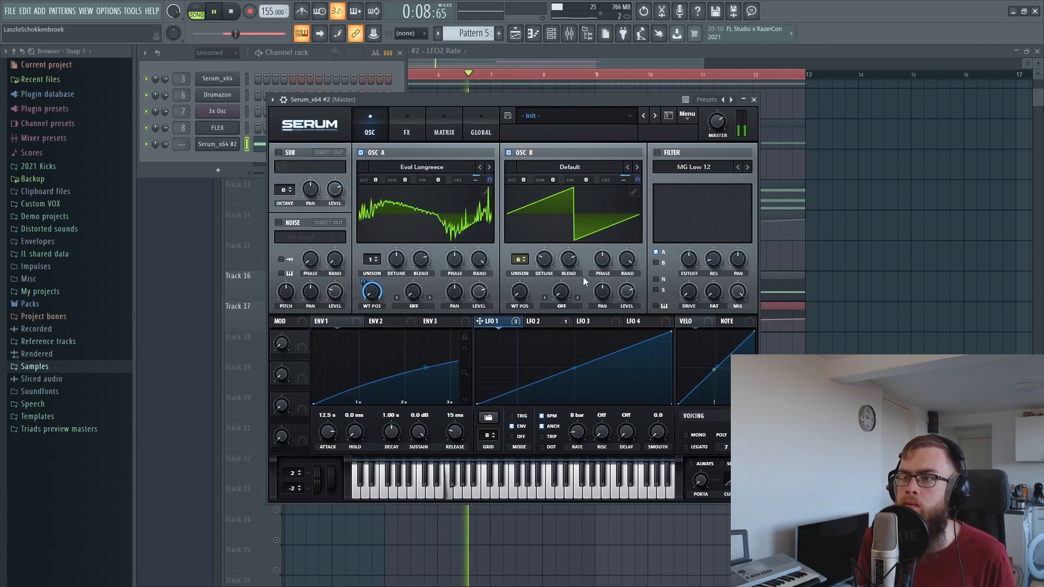
pyautogui.moveTo(543, 258)
pyautogui.mouseDown()
pyautogui.moveTo(555, 226)
pyautogui.moveTo(545, 274)
pyautogui.mouseUp()
pyautogui.moveTo(621, 291); pyautogui.dragTo(622, 326)
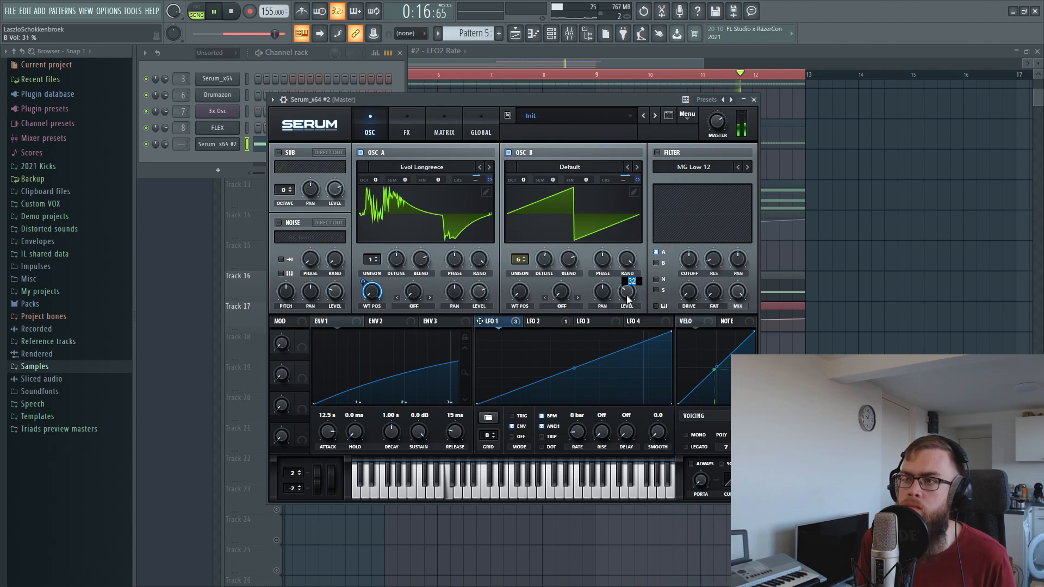
pyautogui.moveTo(533, 102); pyautogui.dragTo(574, 117)
pyautogui.moveTo(556, 276)
pyautogui.mouseDown()
pyautogui.moveTo(568, 249)
pyautogui.moveTo(563, 280)
pyautogui.mouseUp()
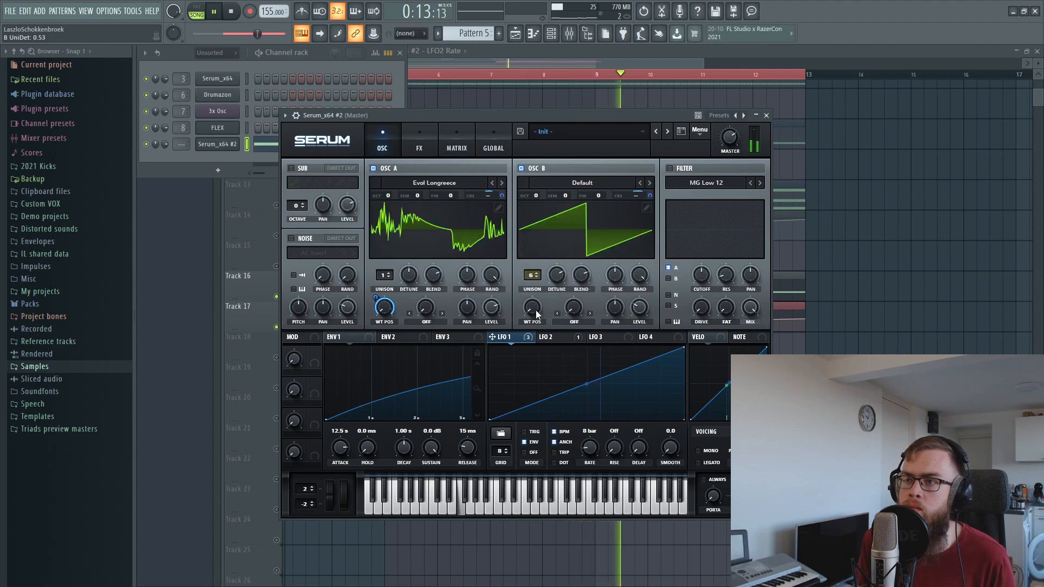
# - Play the full arrangement with all transition effect tracks unmuted, starting just before bar 5
pyautogui.moveTo(571, 115); pyautogui.dragTo(574, 115)
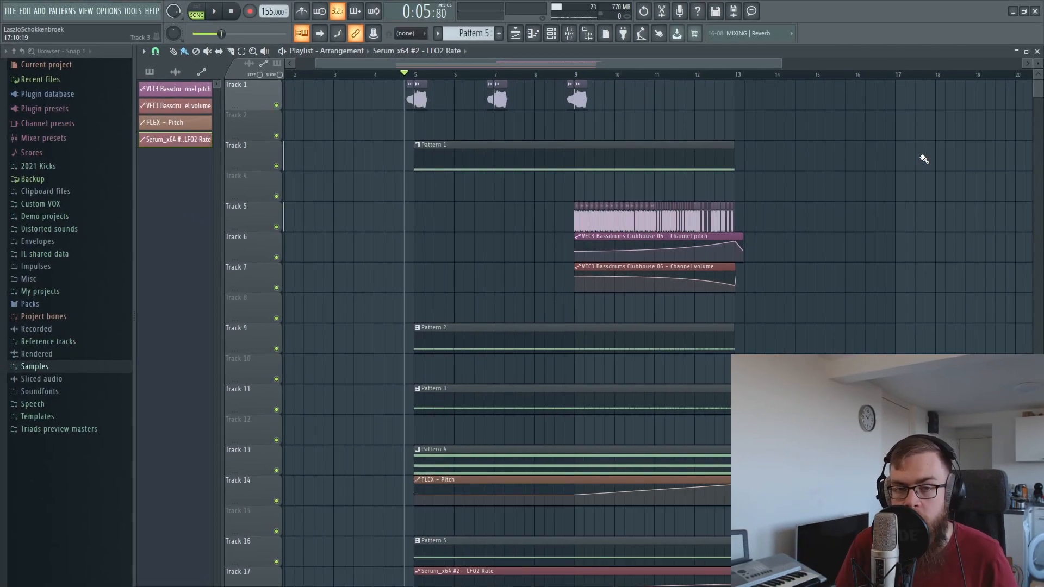
pyautogui.press('space')
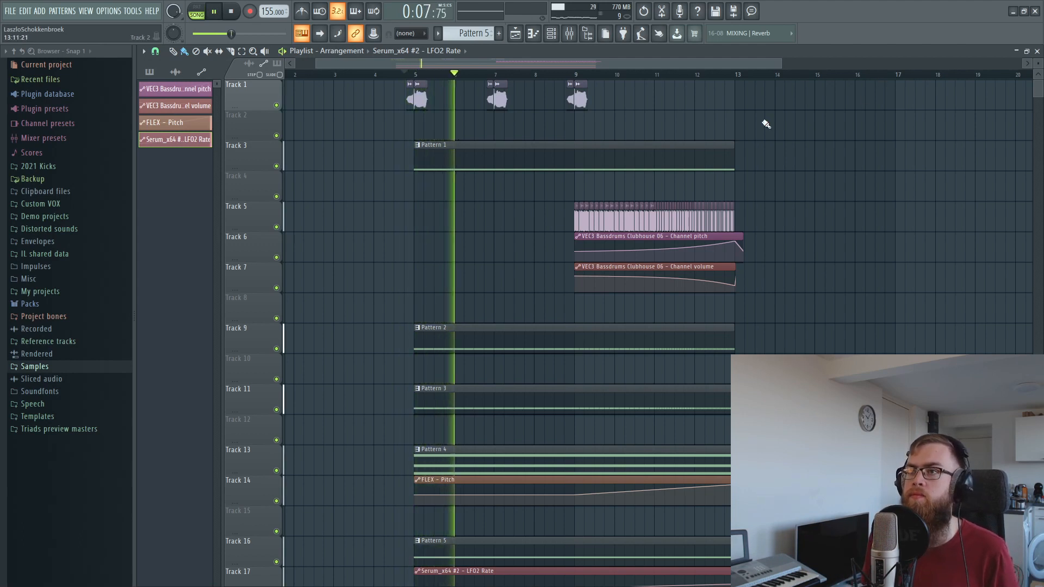